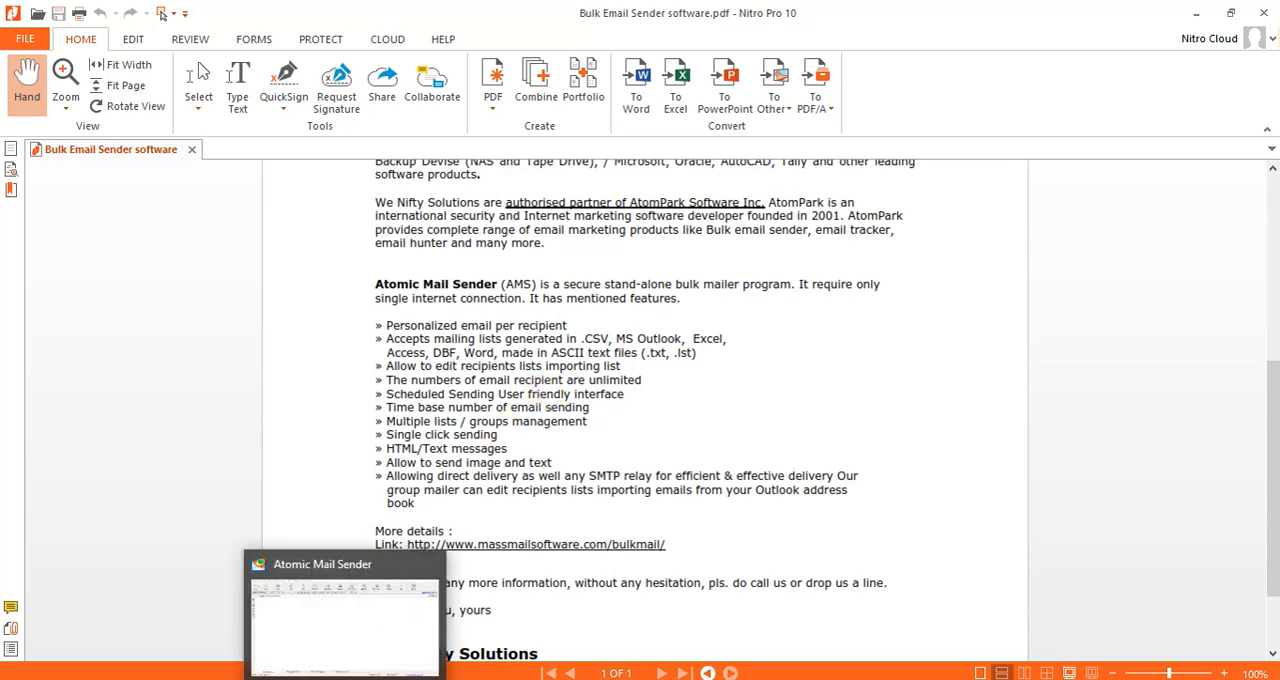
- Switch to Atomic Mail Sender and examine the message subject field and the dialog for inserting a file
click(347, 679)
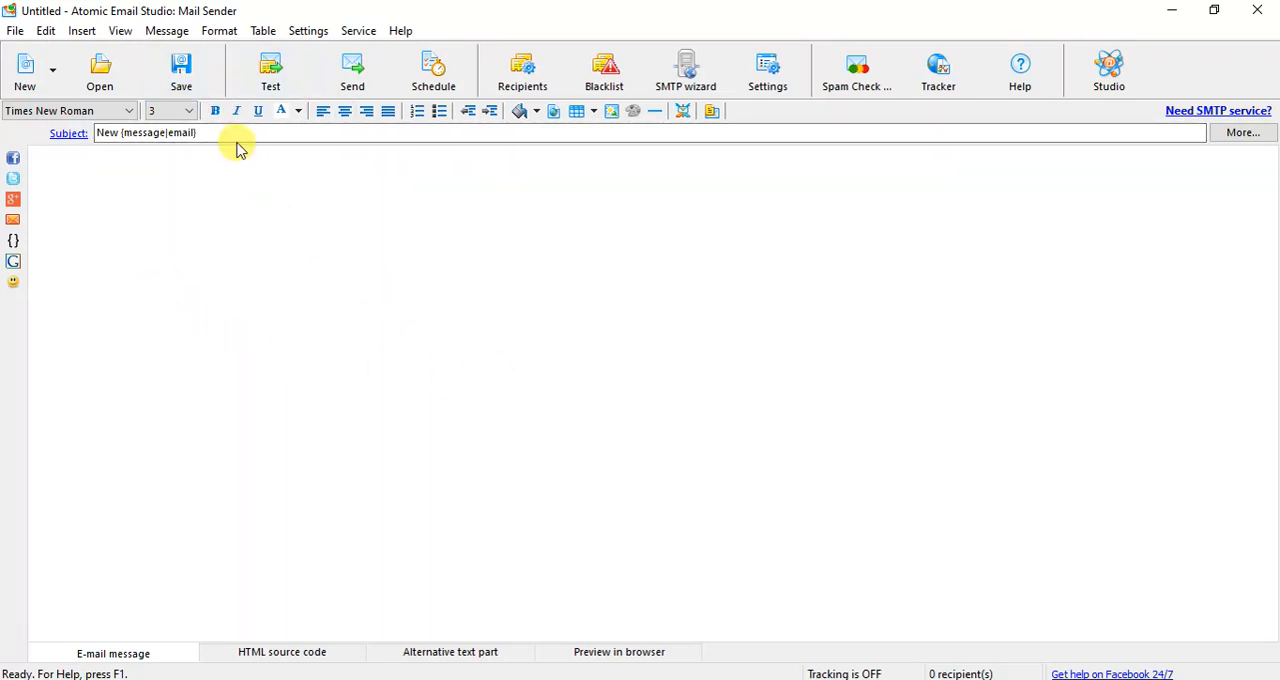
drag(196, 132, 98, 132)
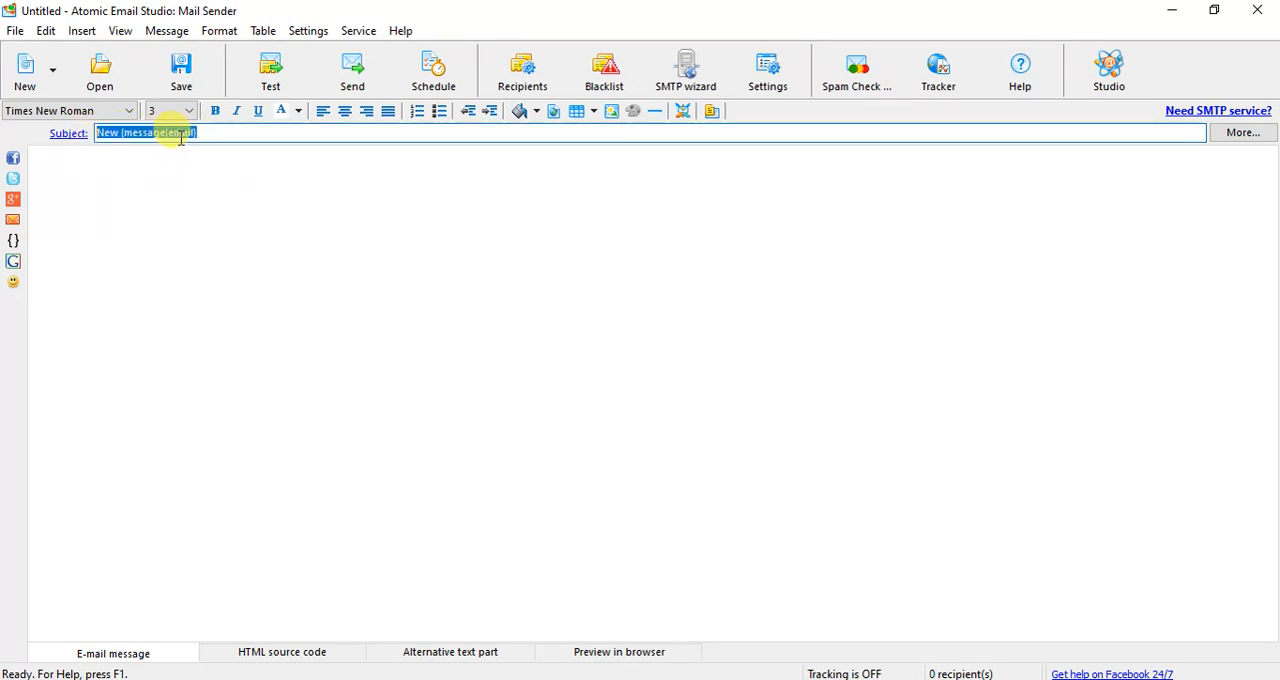
click(14, 32)
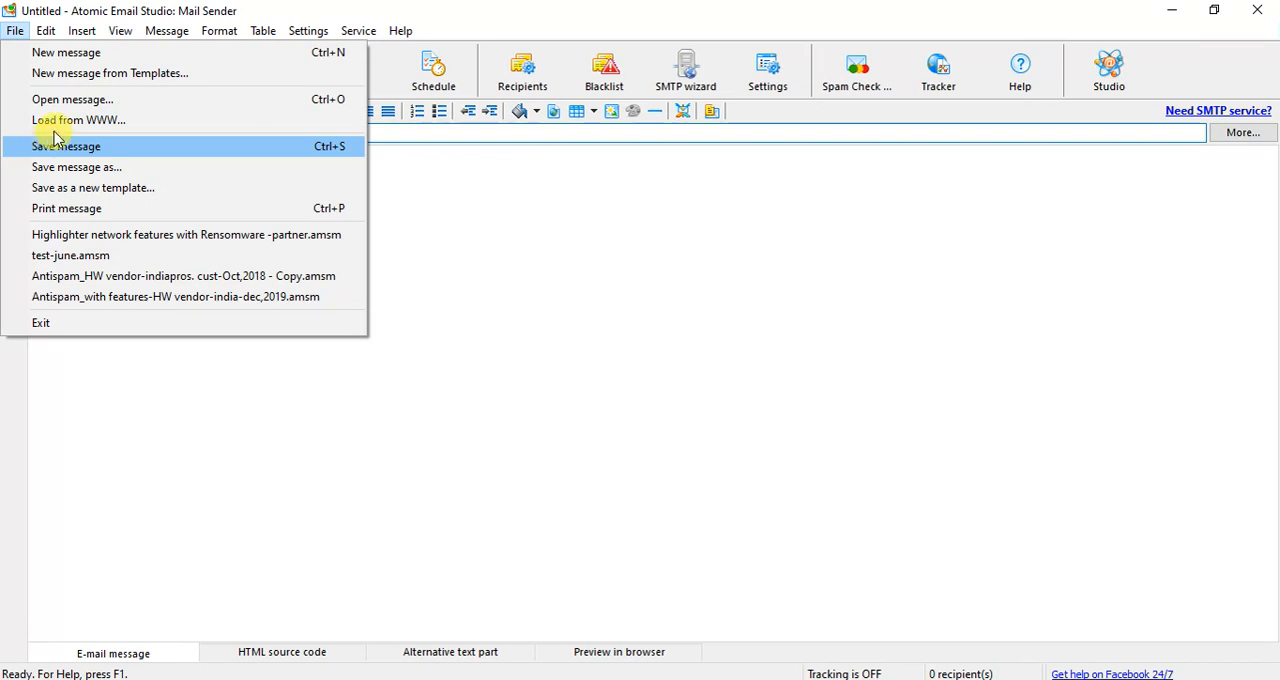
mouse_move(82, 31)
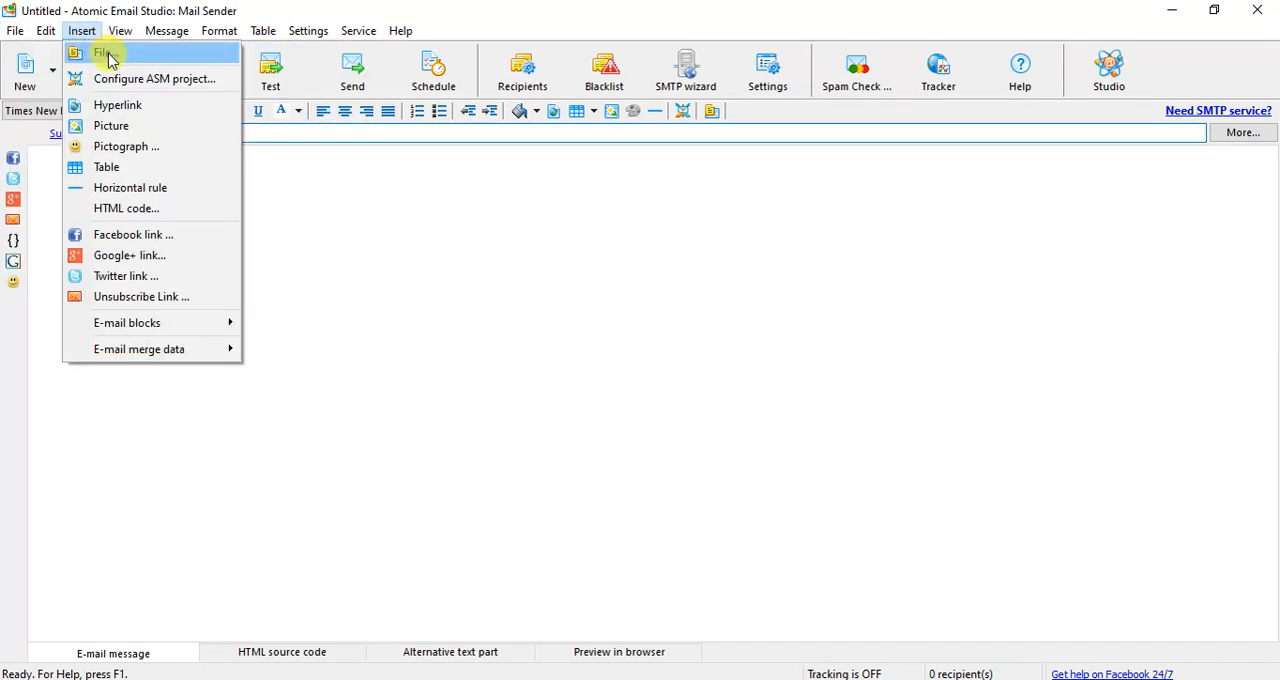
click(107, 55)
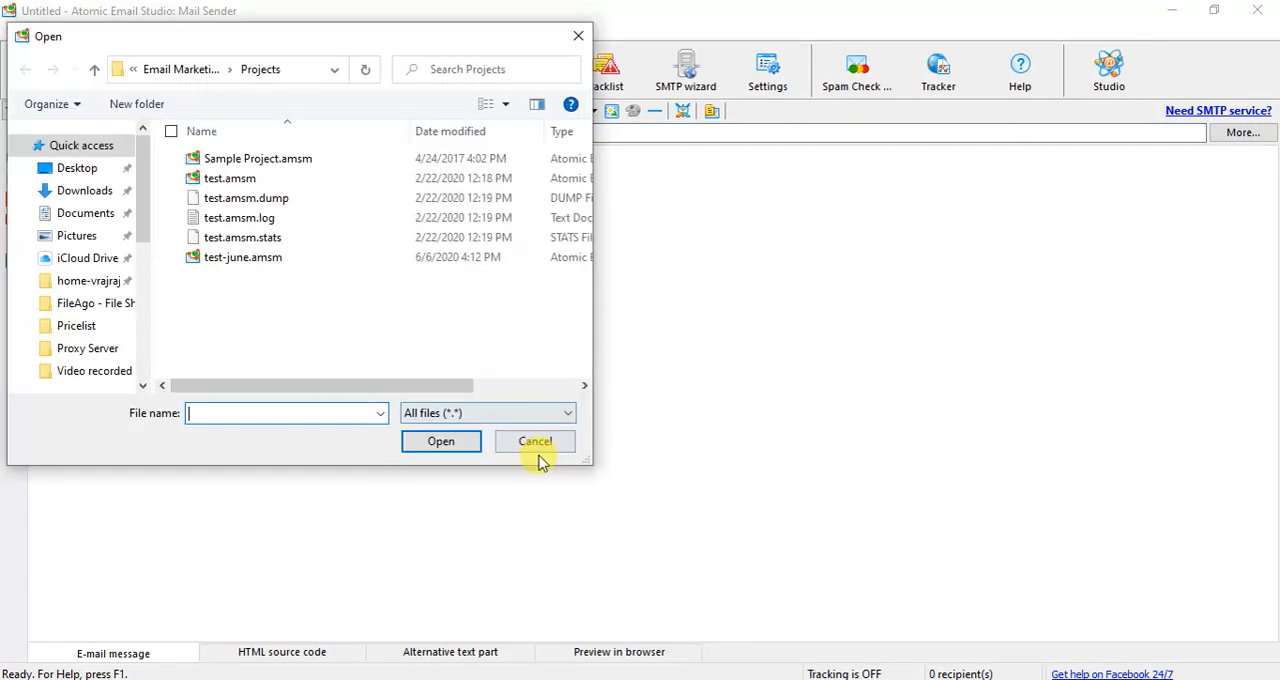
click(536, 444)
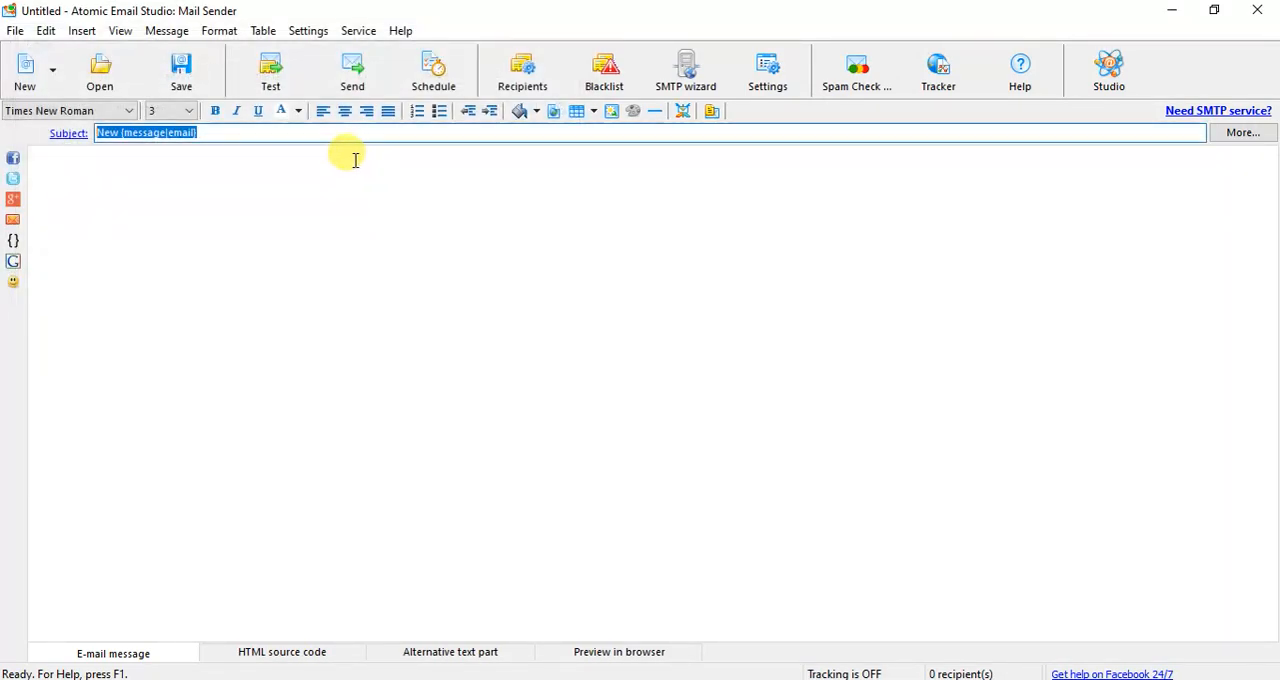
- Review the items that can be inserted into a message, including the e-mail merge data options
click(84, 33)
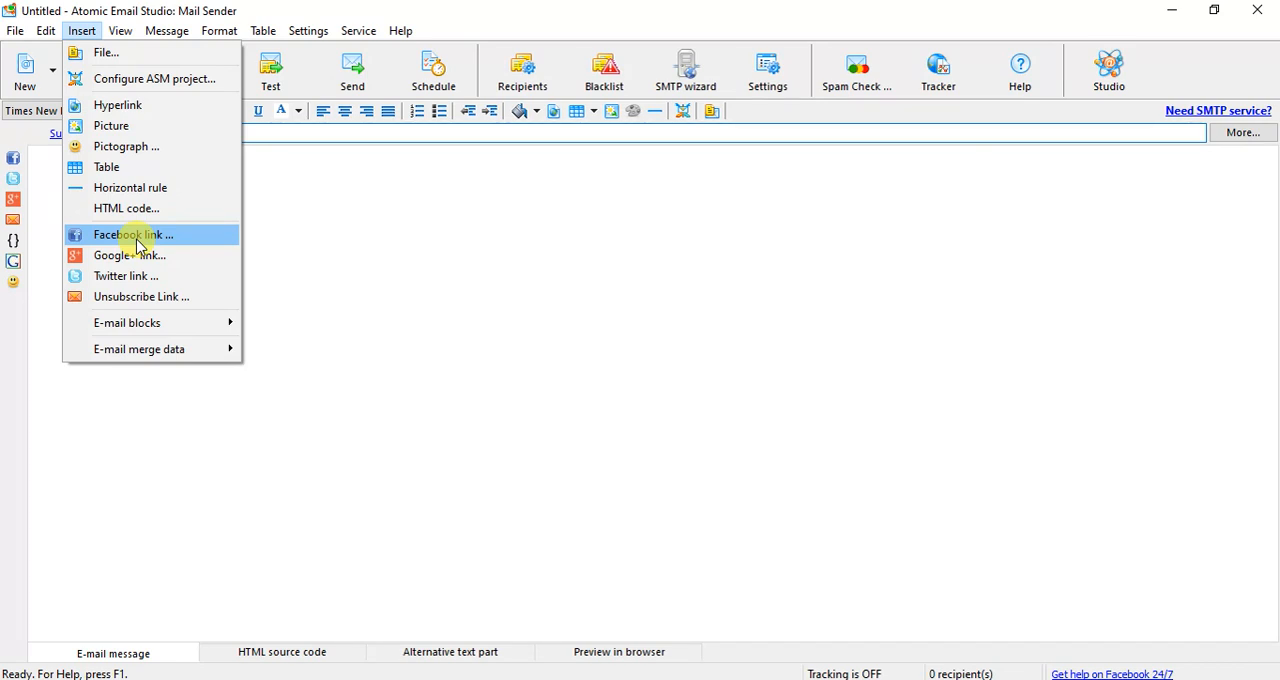
mouse_move(176, 357)
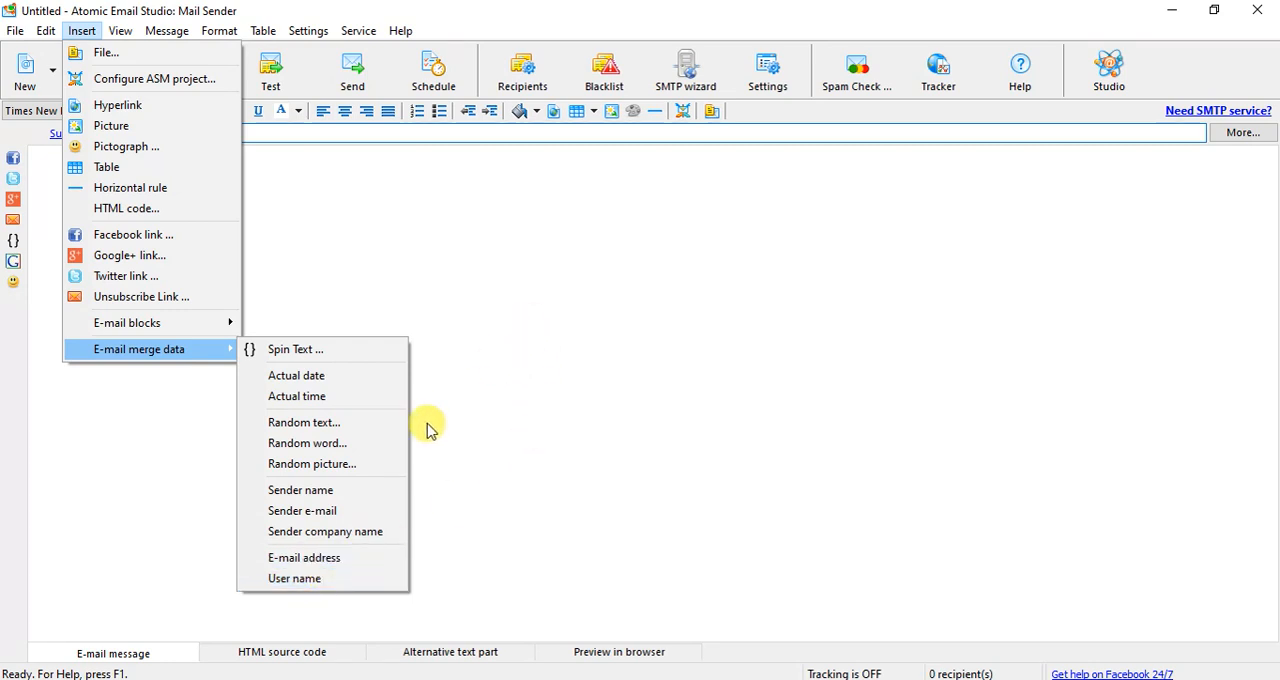
click(507, 283)
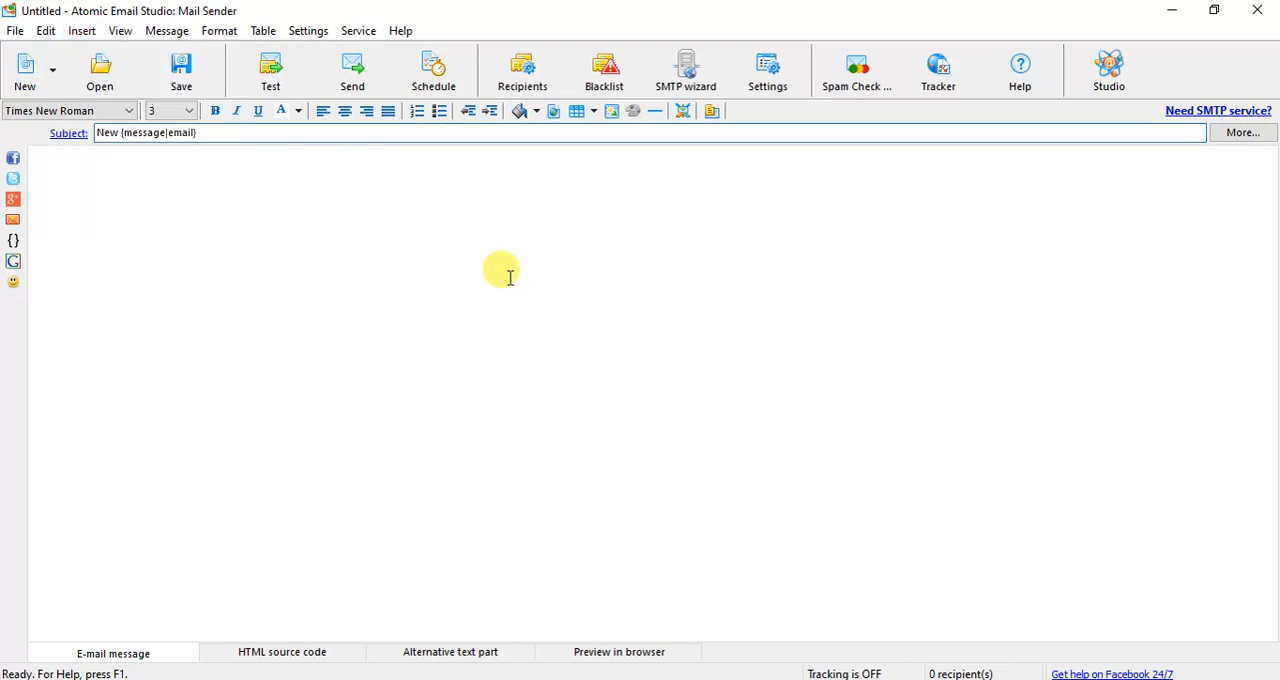
- Open the common settings and show the SMTP servers list
click(120, 31)
mouse_move(166, 31)
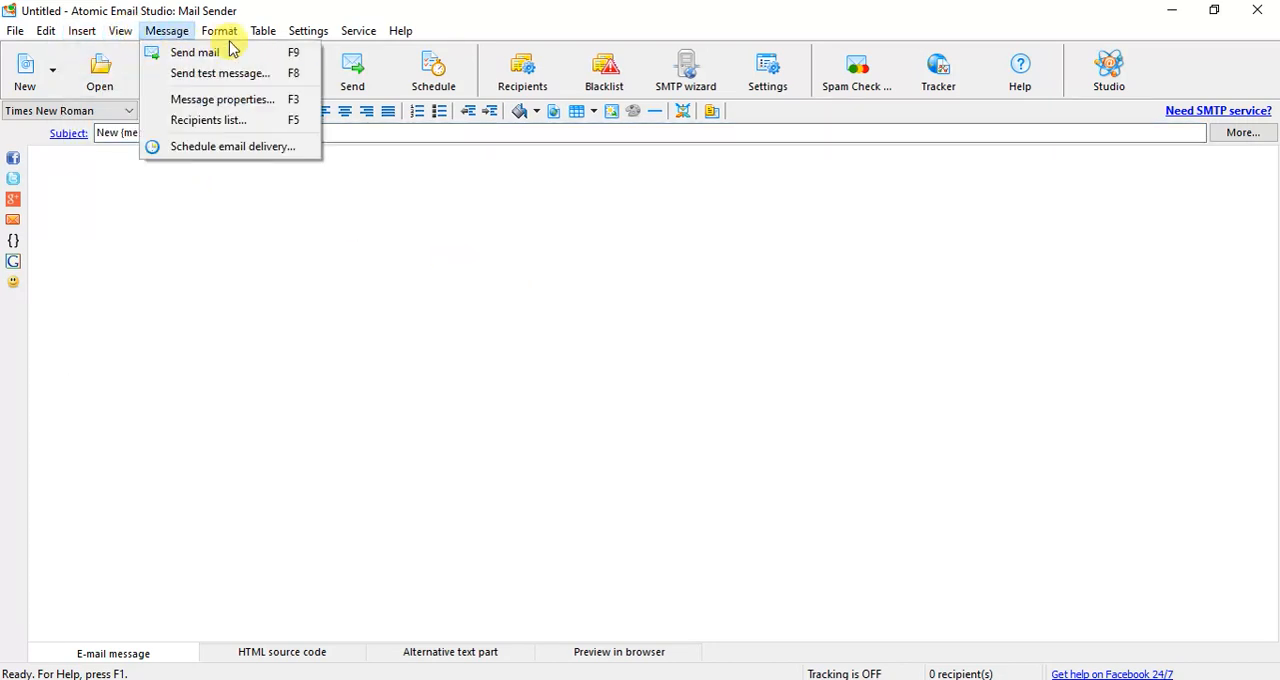
mouse_move(303, 30)
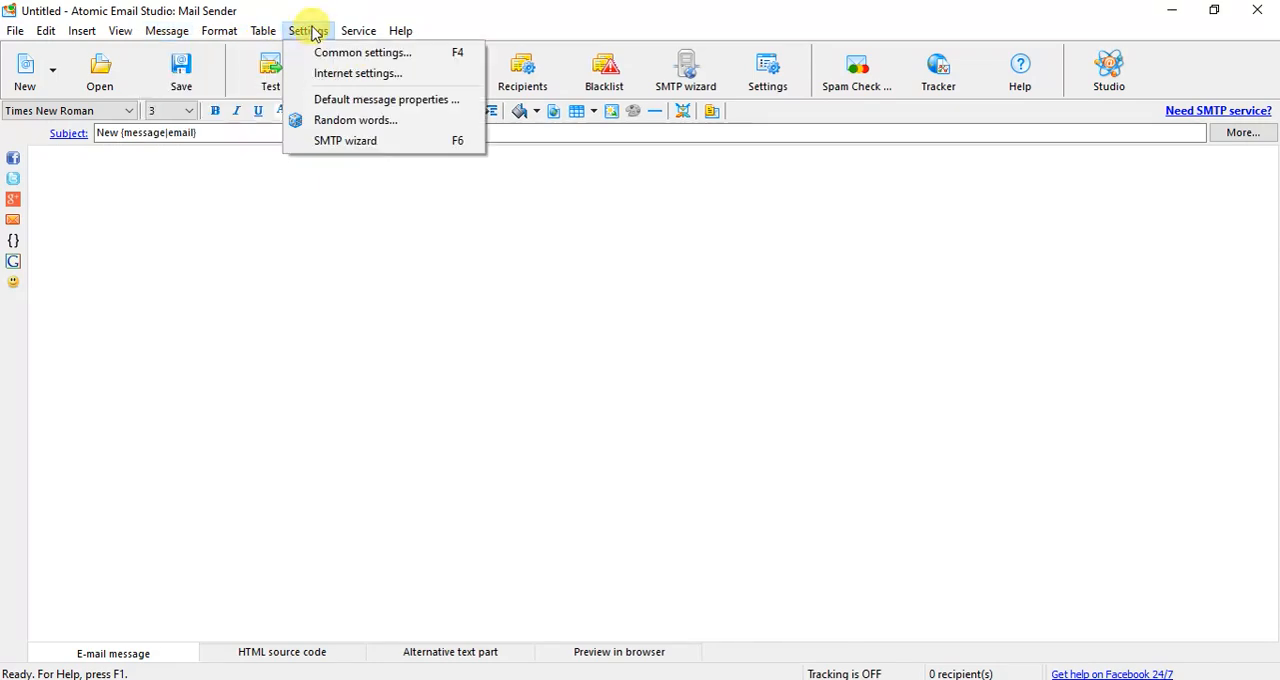
click(357, 58)
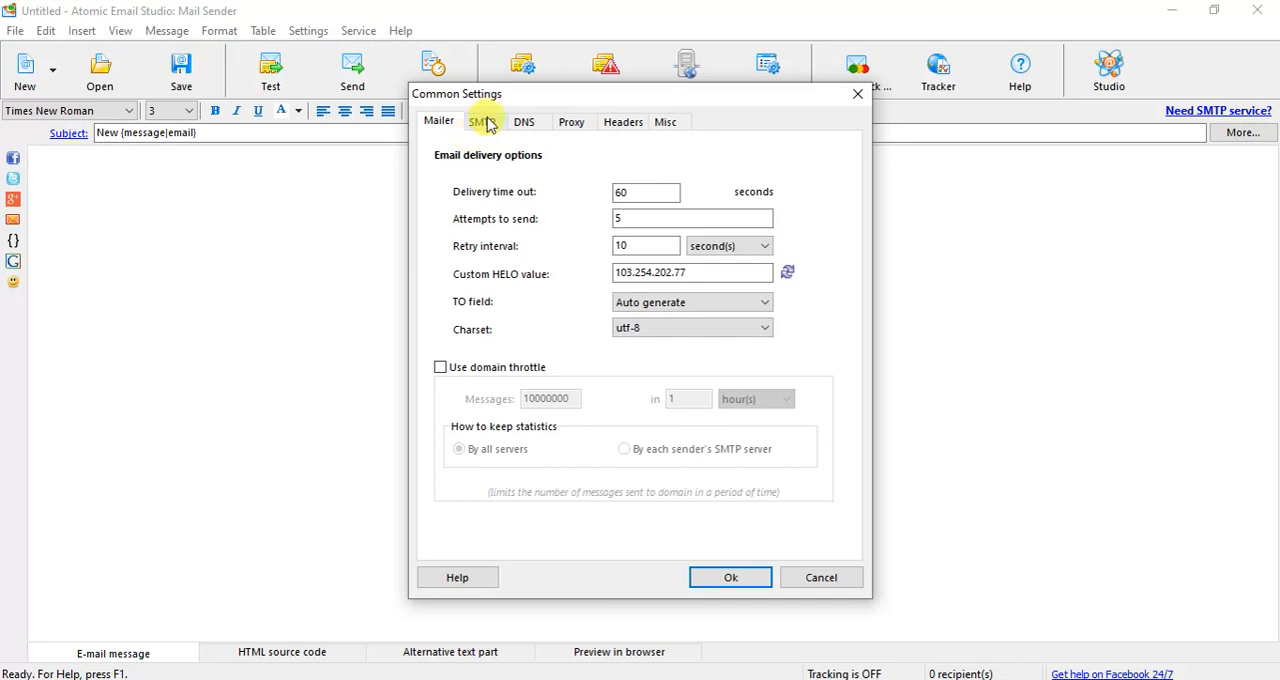
click(484, 124)
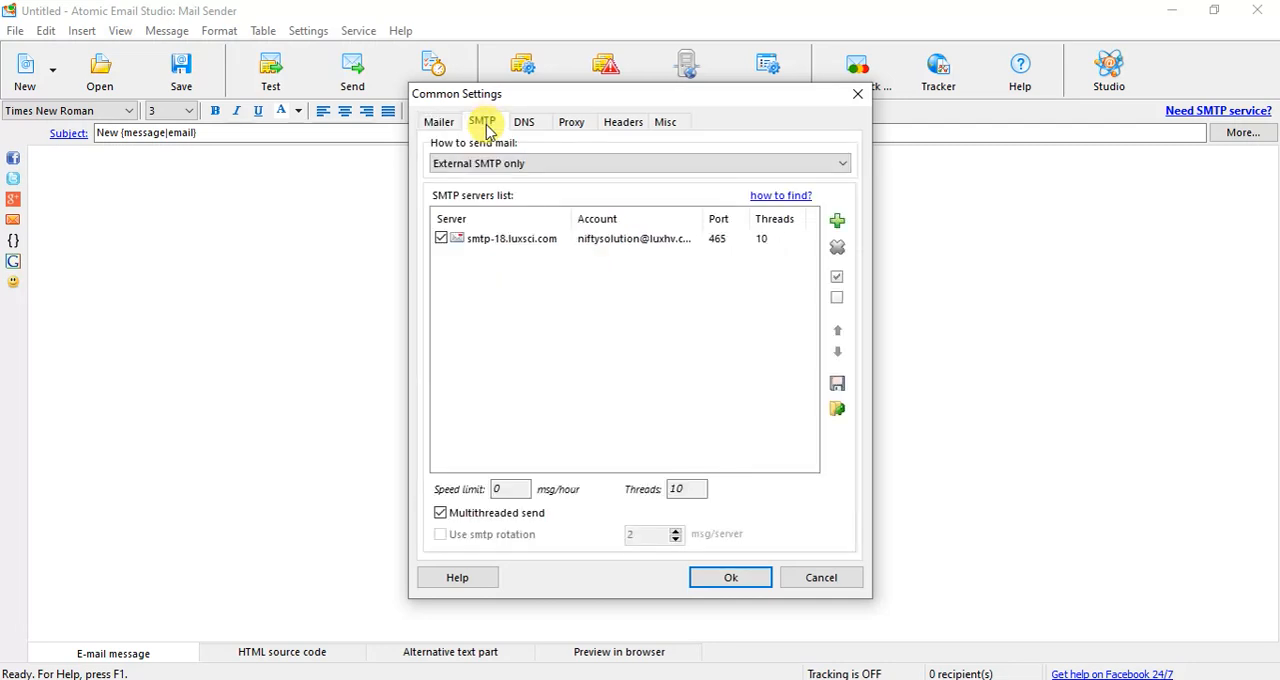
- View the blank form for manually configuring a new SMTP server, and close it without adding one
click(837, 222)
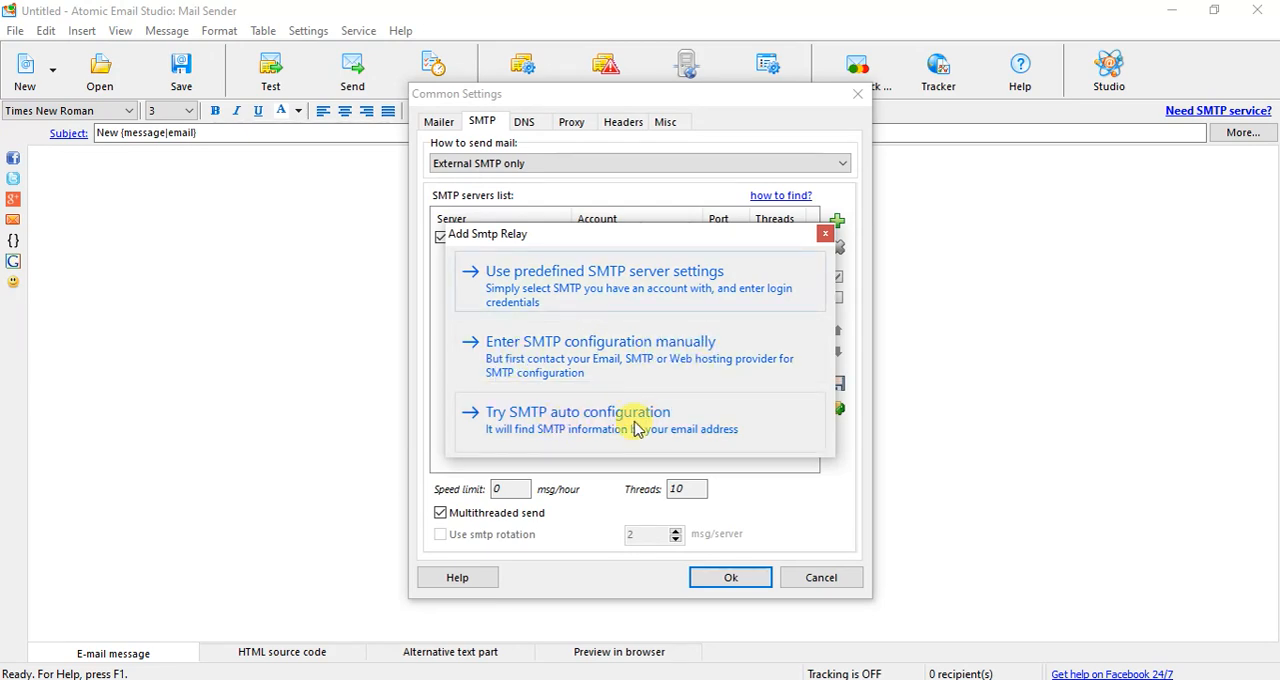
click(585, 355)
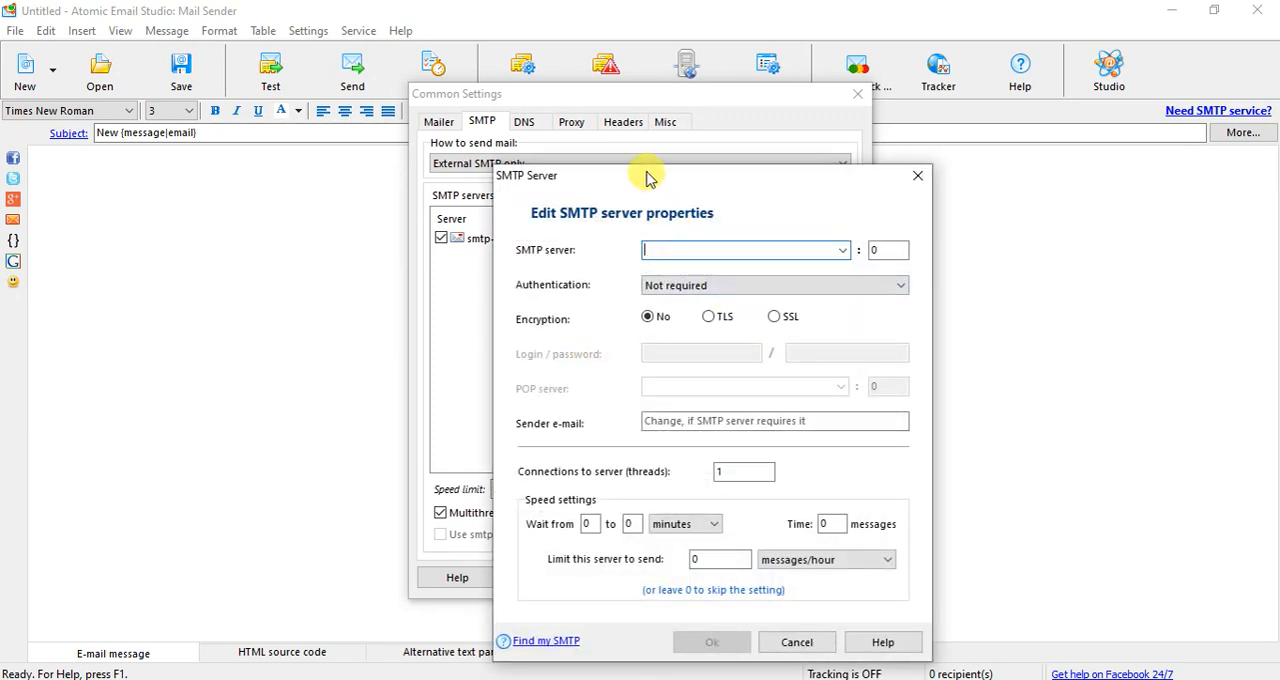
drag(646, 177, 608, 130)
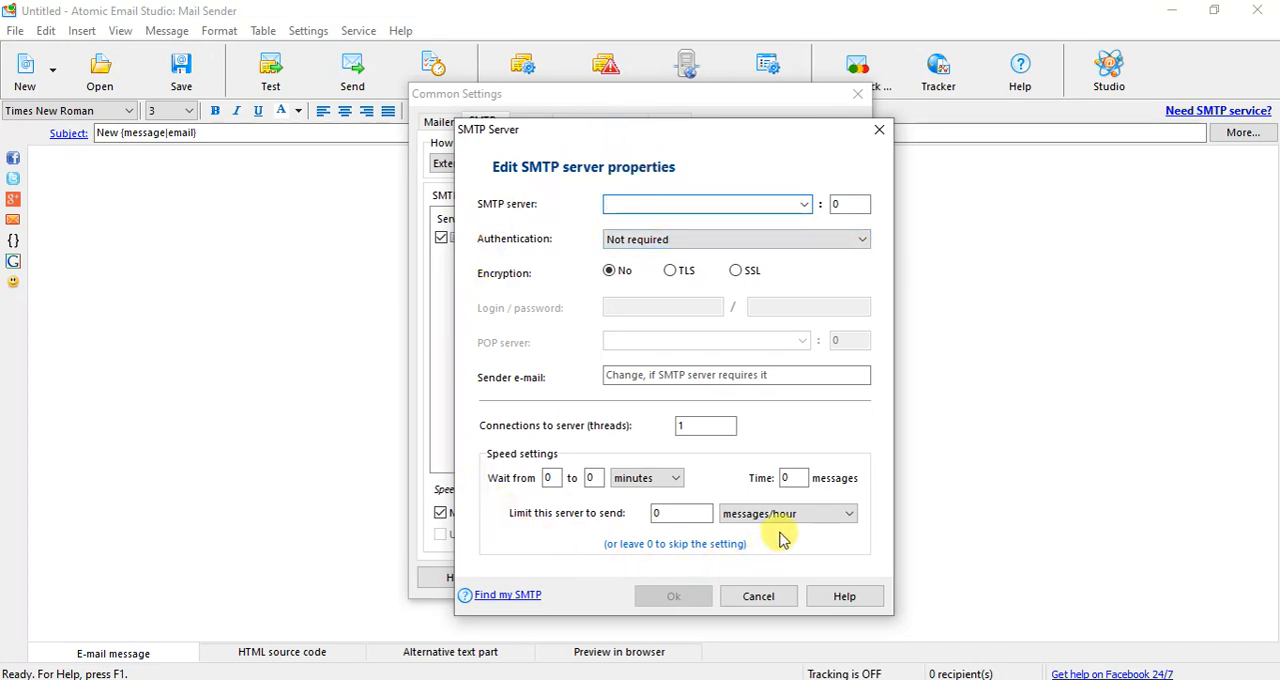
click(879, 129)
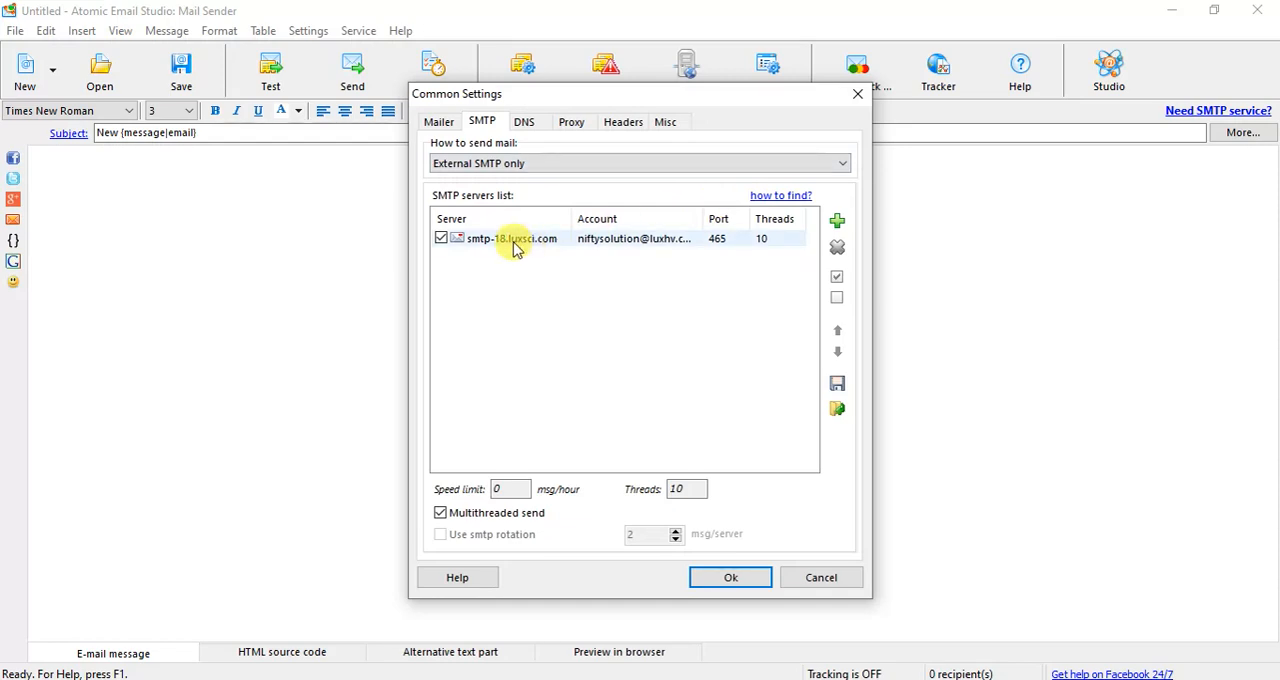
- Examine the existing SMTP server's properties, including its port, sender e-mail and connection threads, and close the settings
double_click(513, 240)
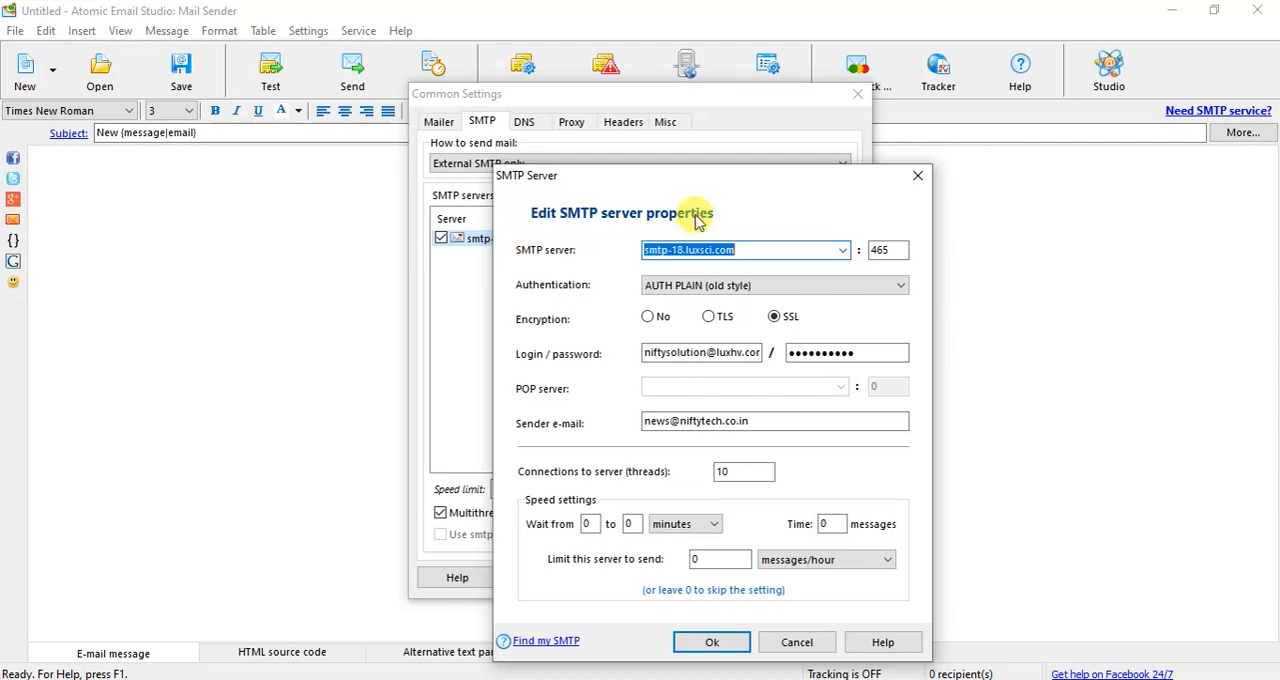
drag(703, 180, 705, 143)
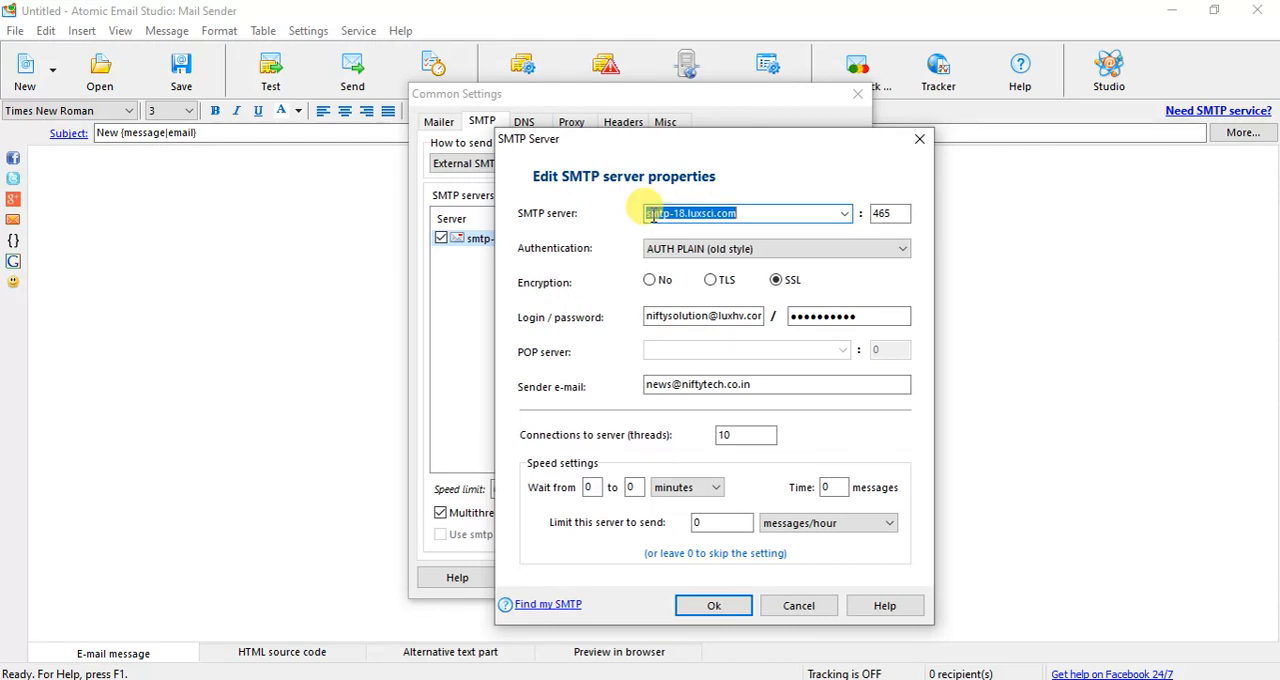
double_click(884, 213)
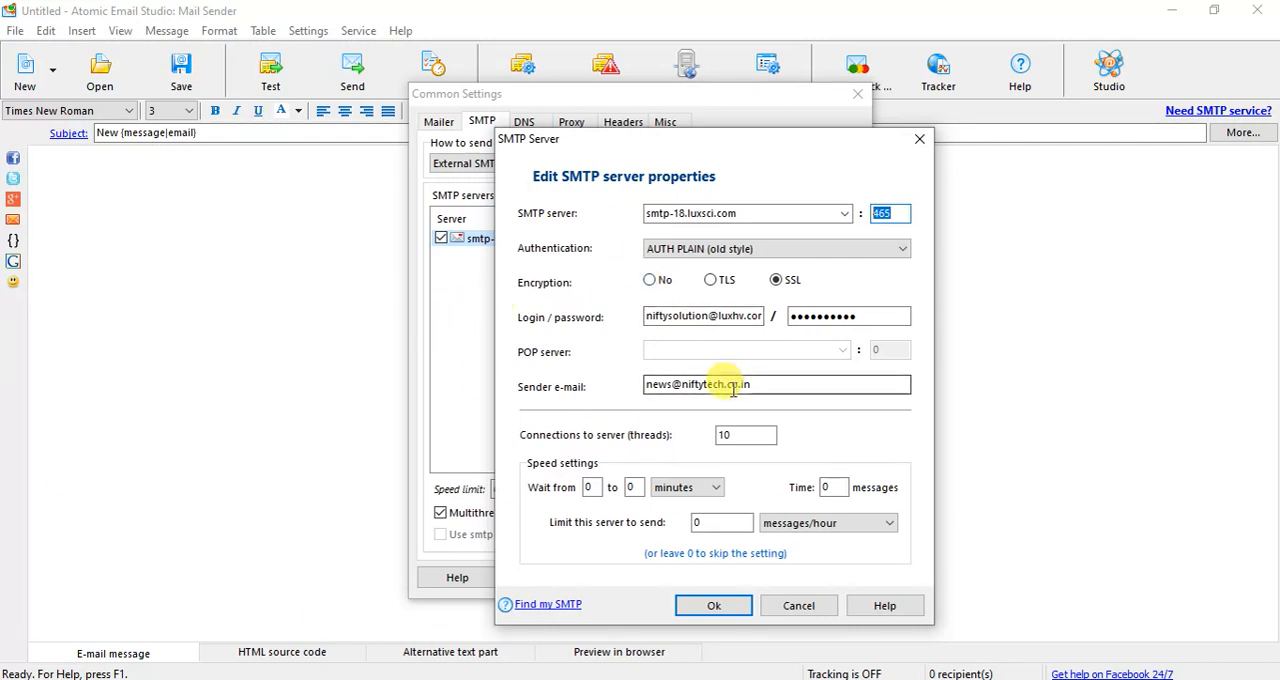
drag(766, 385, 649, 381)
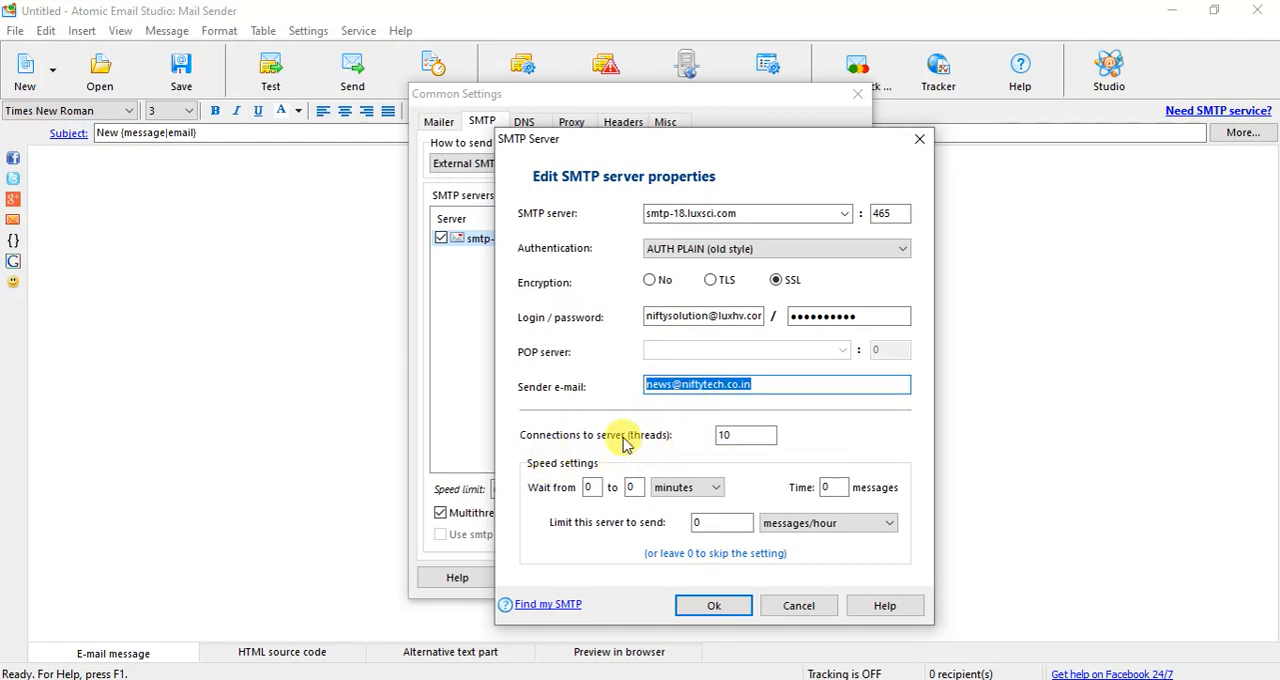
click(753, 435)
drag(753, 435, 668, 435)
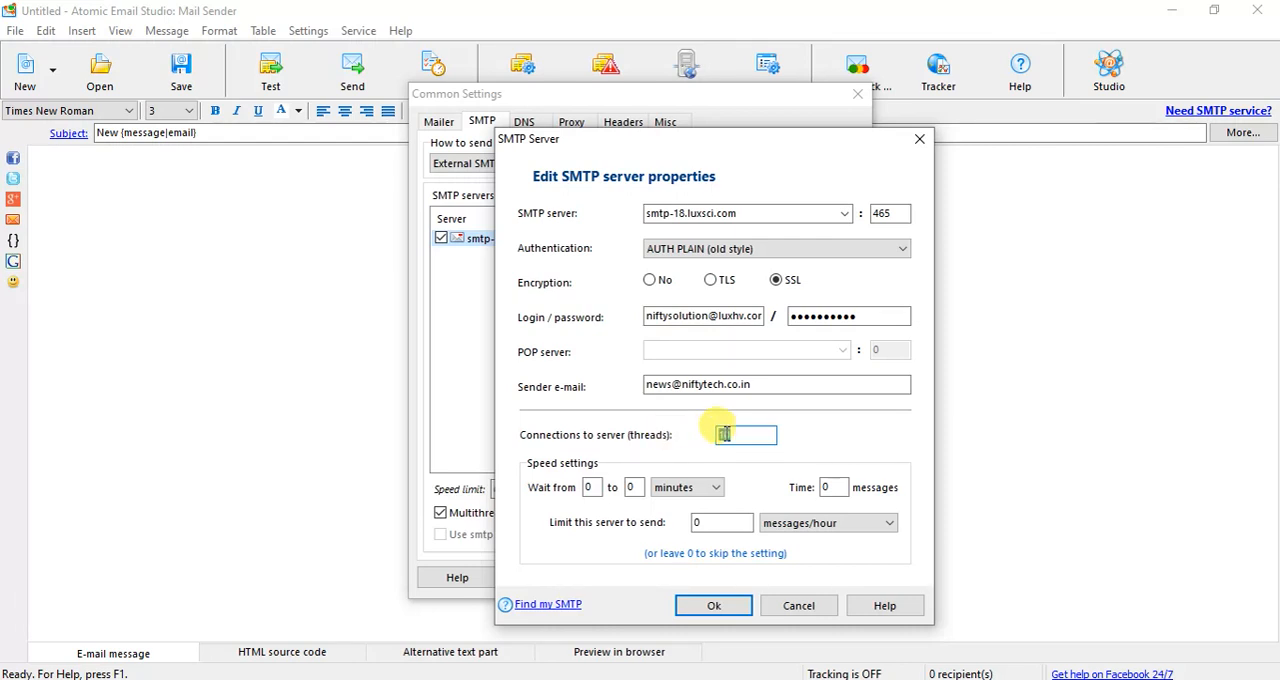
click(741, 440)
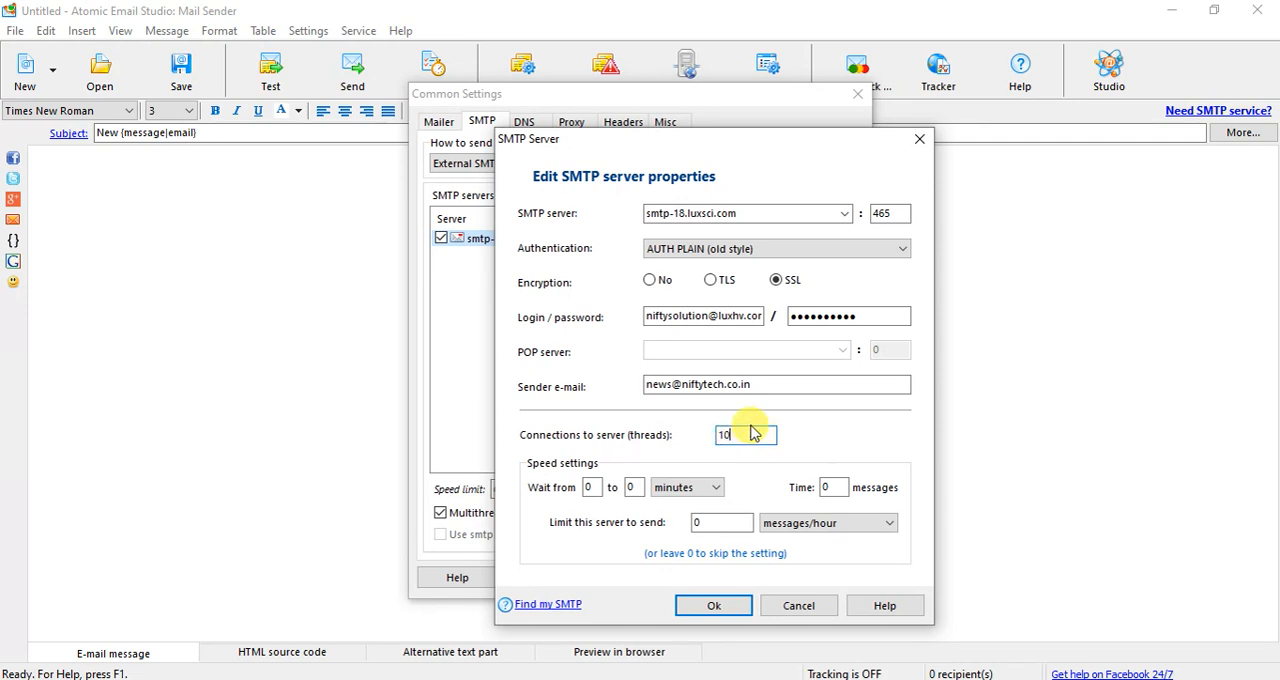
drag(752, 432, 660, 430)
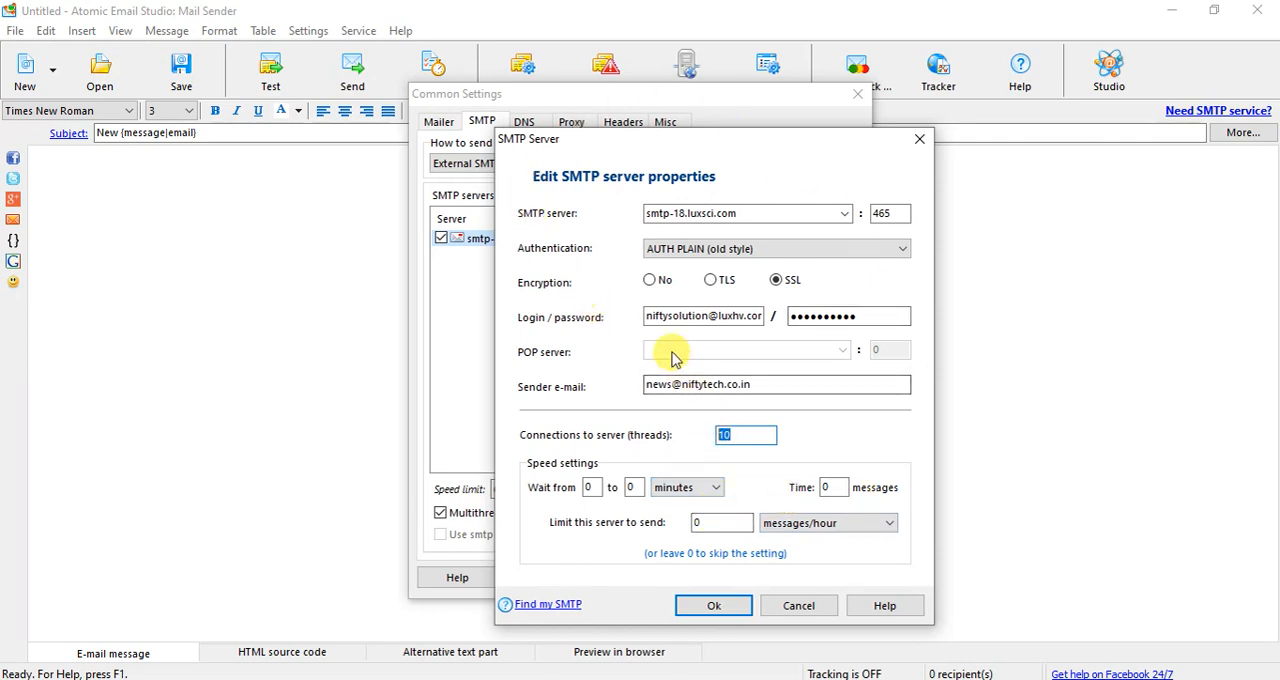
click(797, 606)
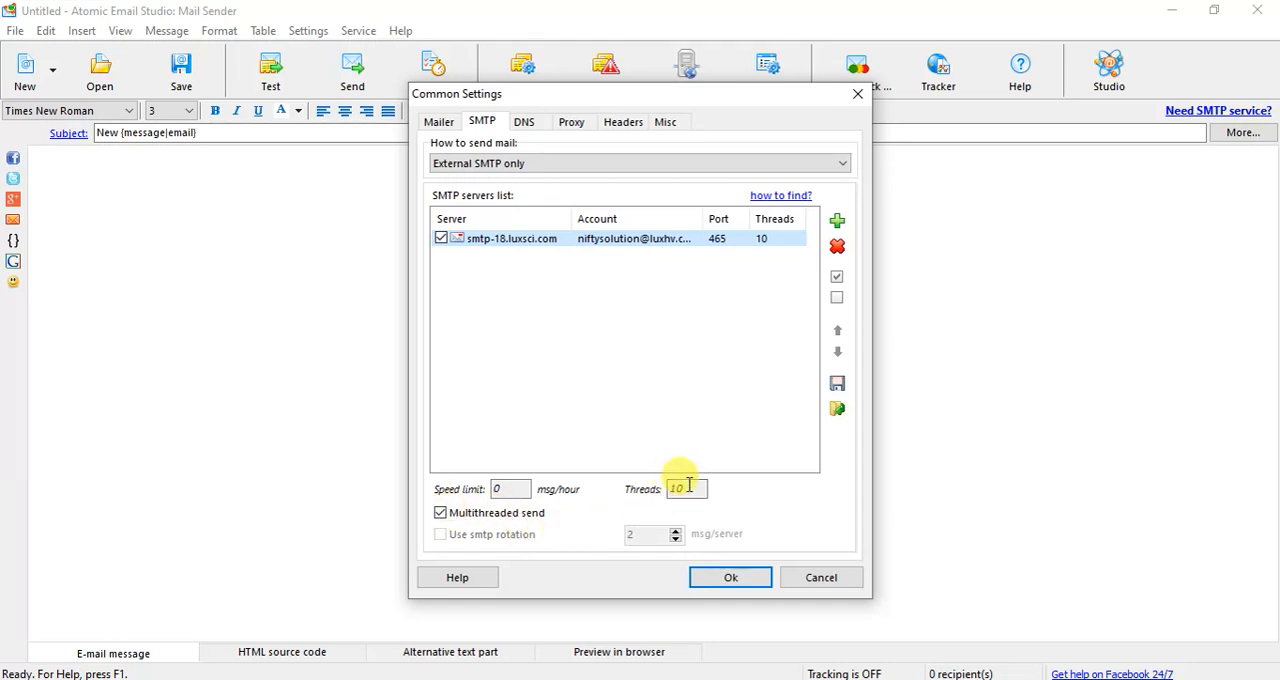
click(731, 578)
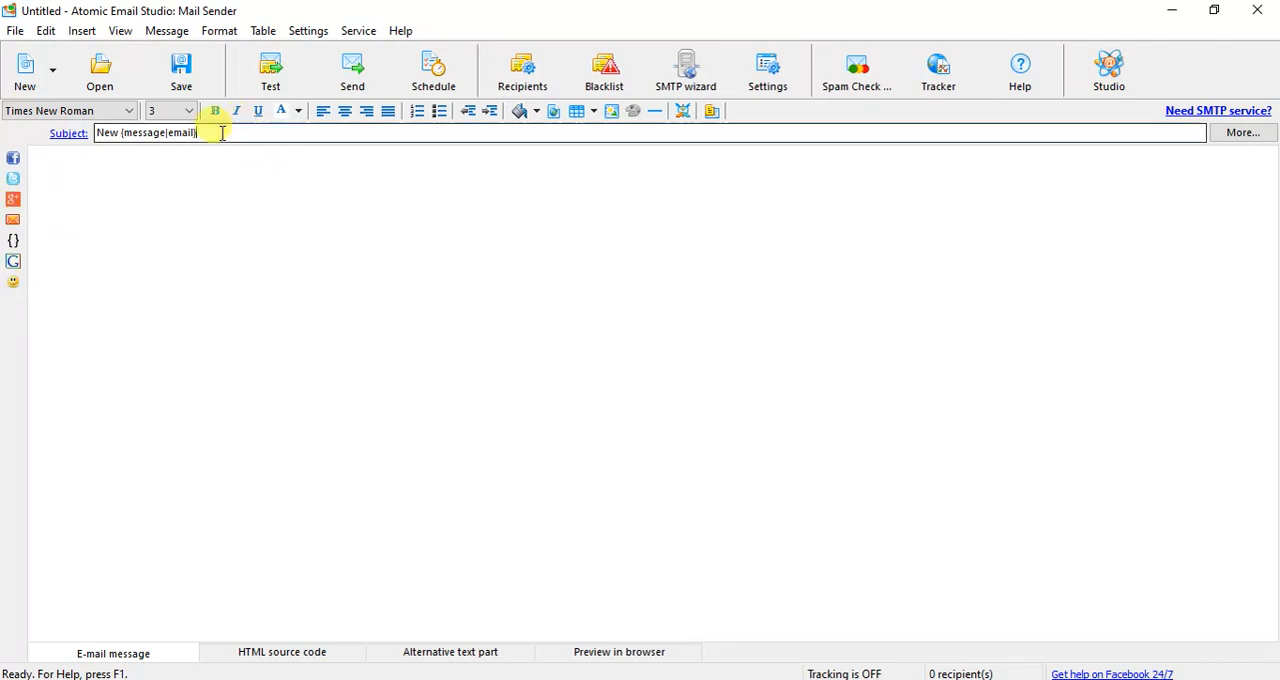
- Replace the message subject with "test email on just"
drag(208, 128, 35, 125)
text(test )
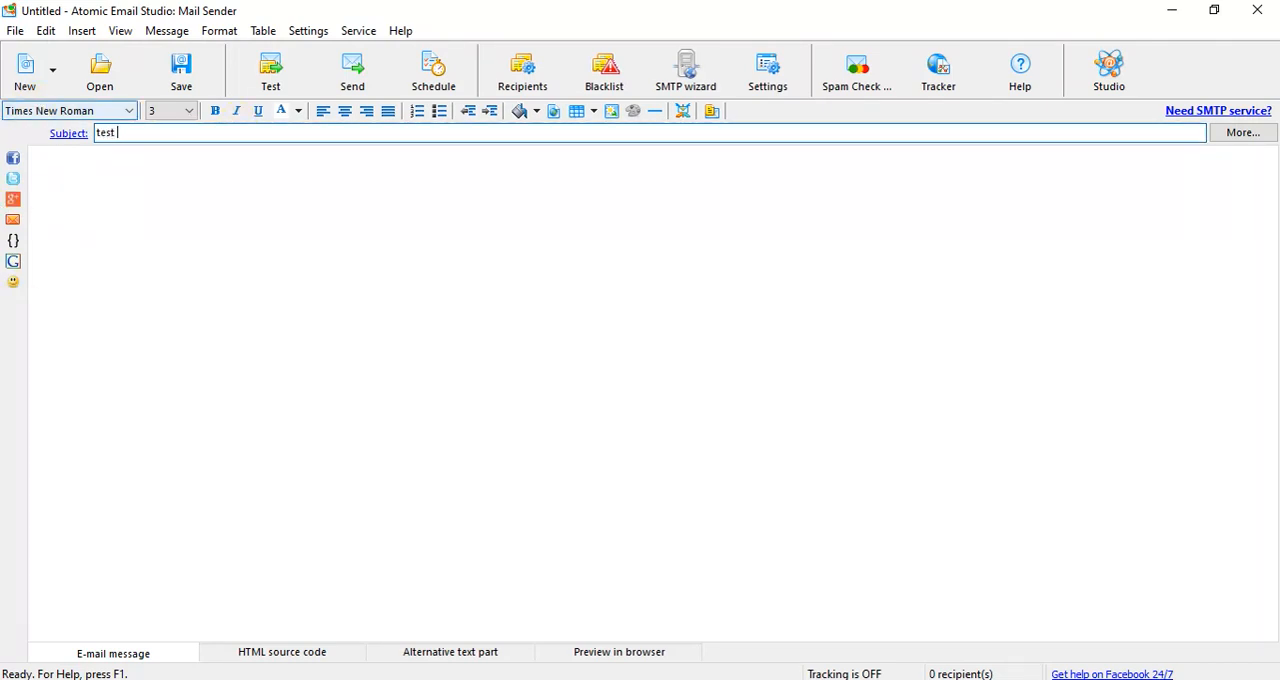
text(email on just)
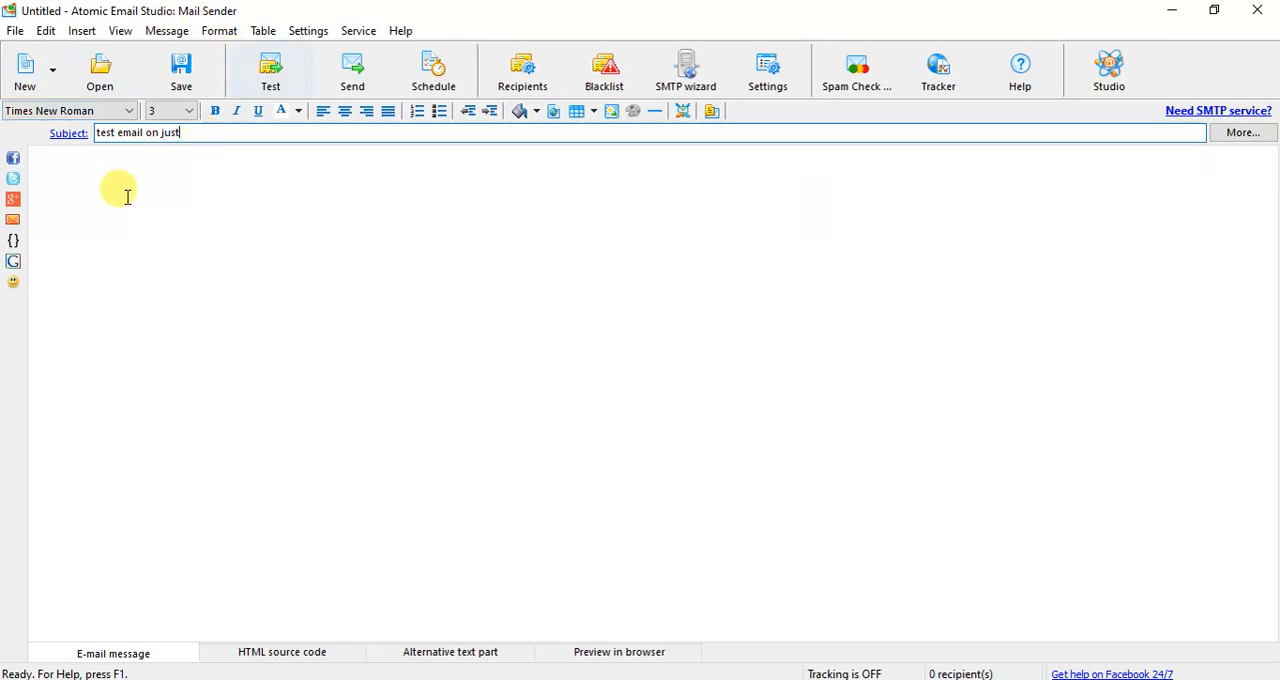
- Fill the message body with the placeholder lines "hdsfkjshfjksafd" and "sdfasd", removing the surplus line breaks
click(103, 177)
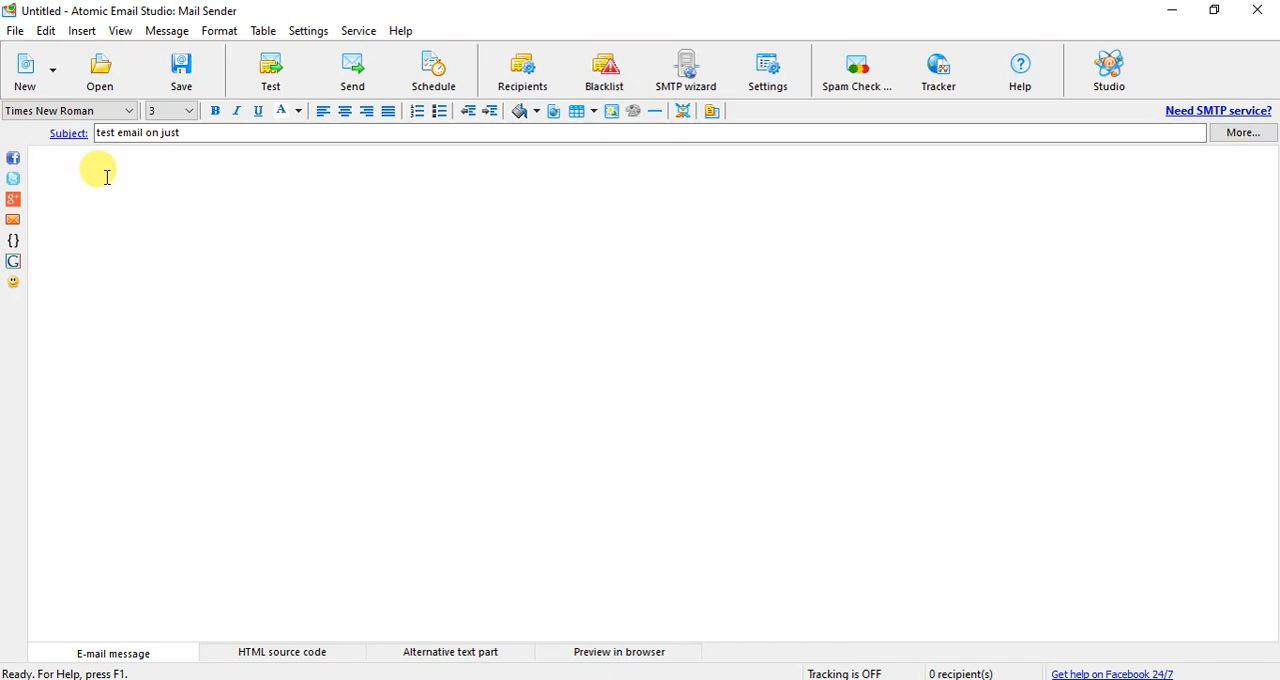
text(sd)
key(Return)
text(fas)
key(Return)
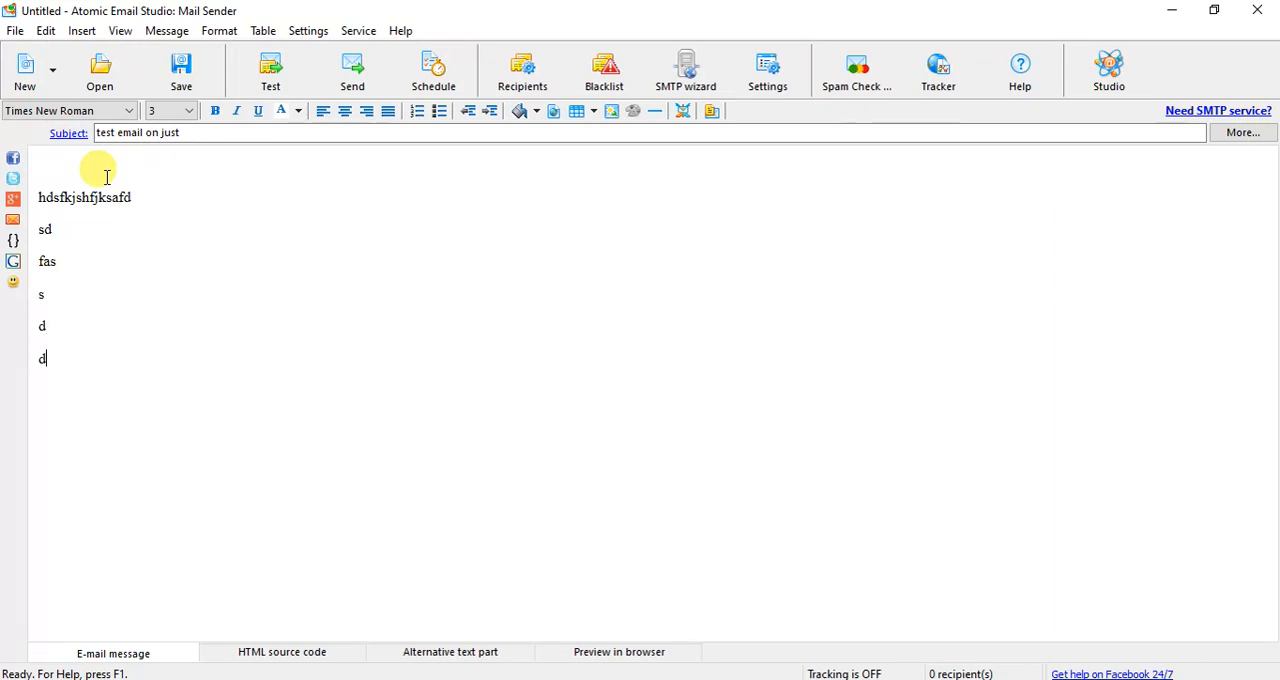
key(Delete)
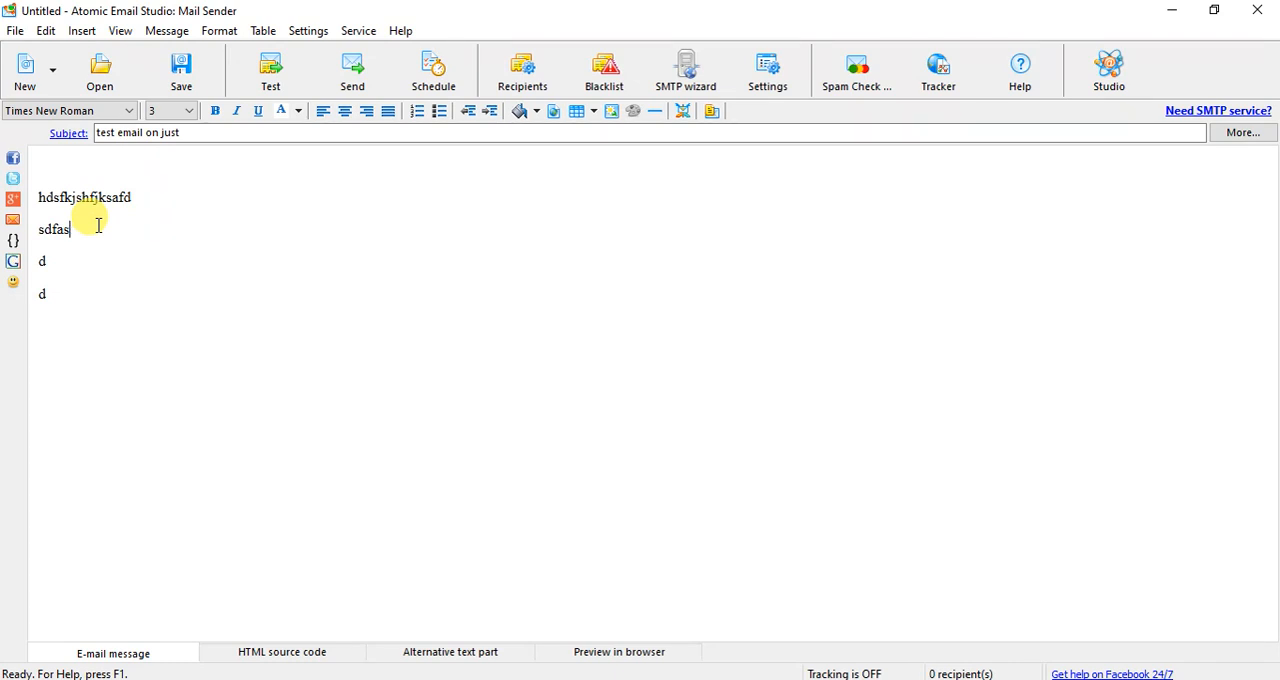
key(Delete)
key(Delete)
key(Delete)
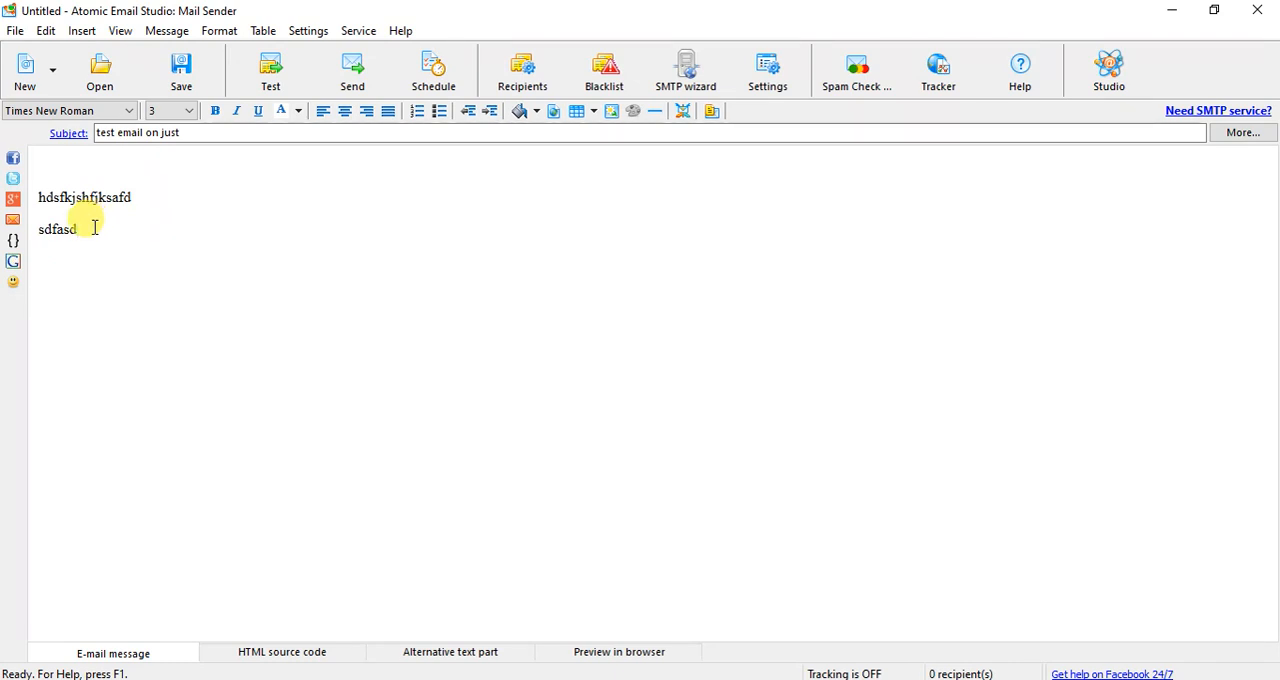
key(Return)
key(Return)
click(50, 232)
- Start inserting a picture below the message text and open the file browser for its source
click(92, 34)
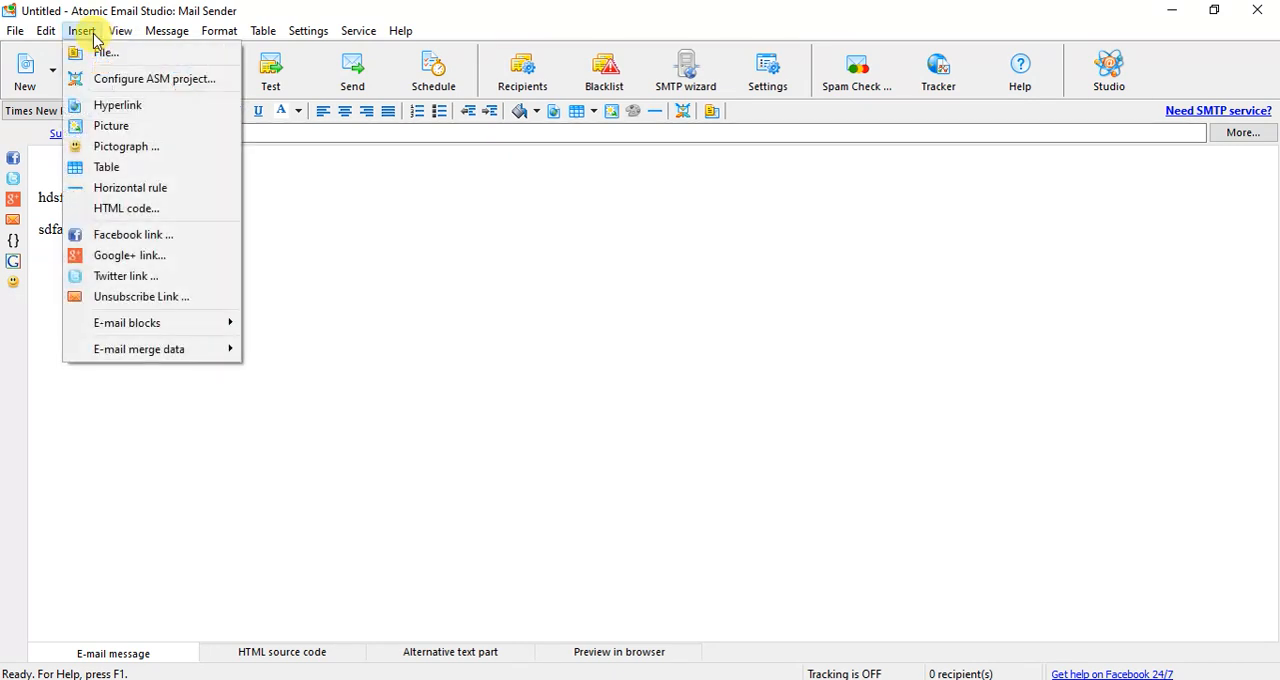
click(111, 126)
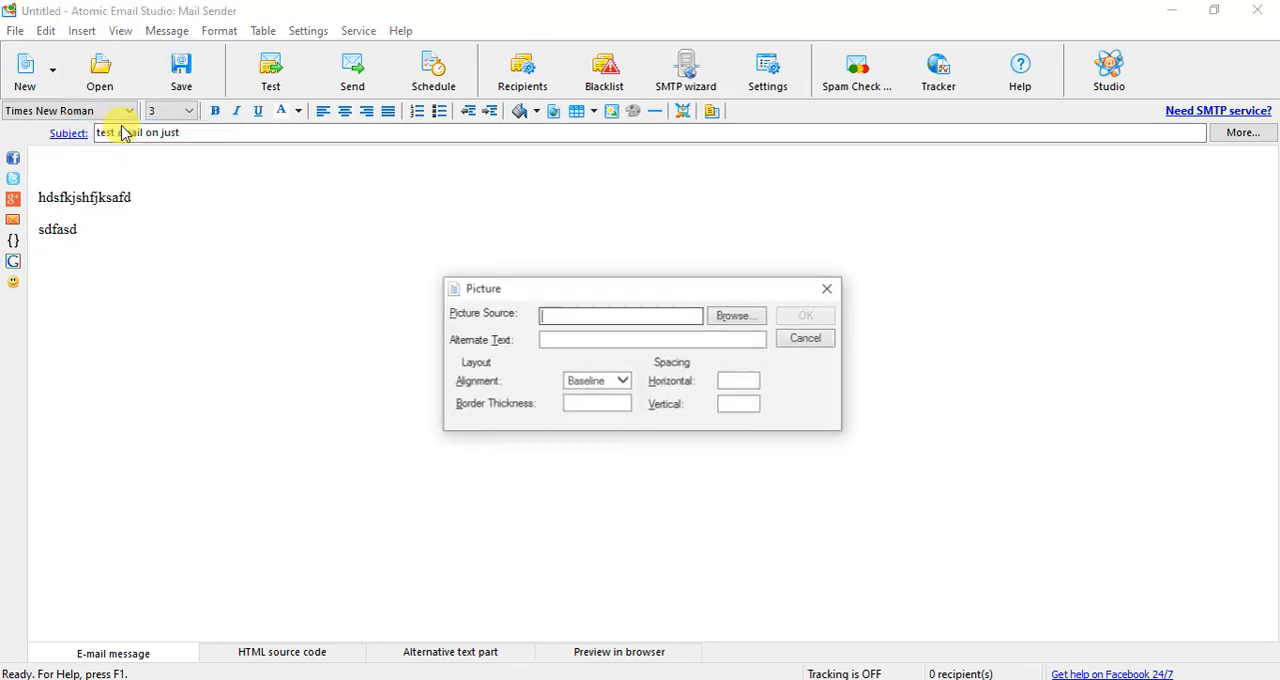
click(730, 316)
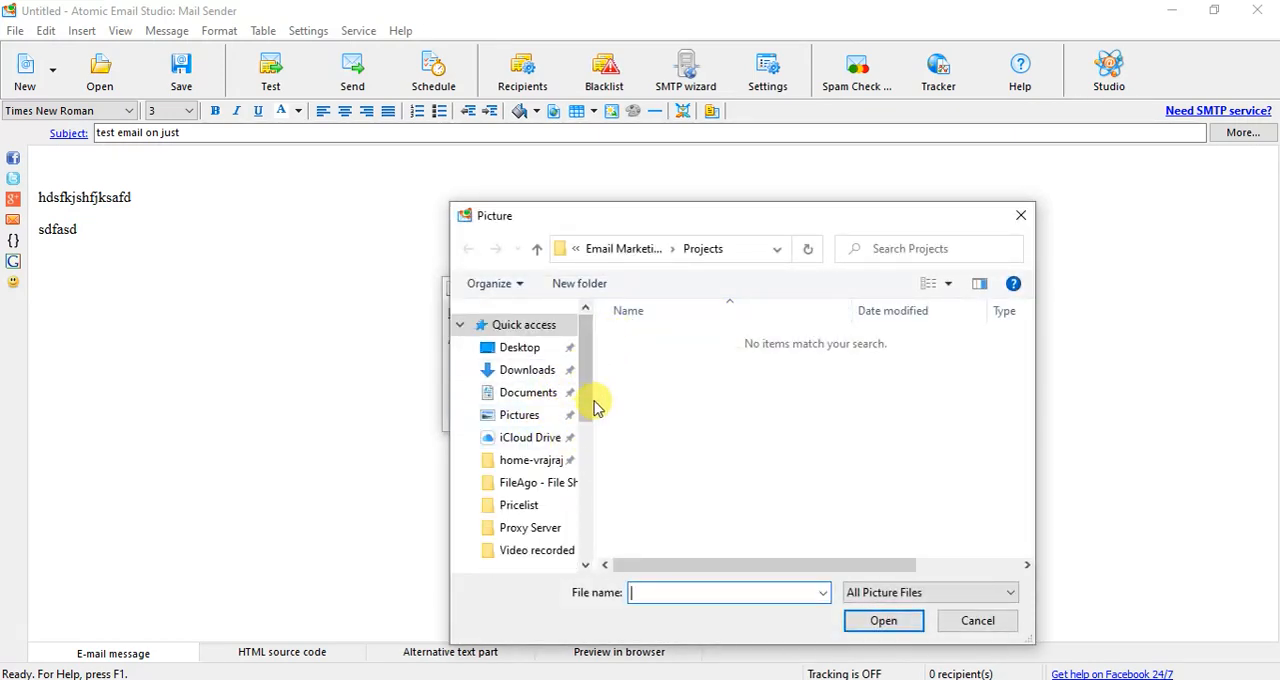
- Look for a picture file in the Pictures folder and in the AB's Infotel website backup folder on Local Disk (D:)
drag(586, 400, 571, 497)
click(527, 462)
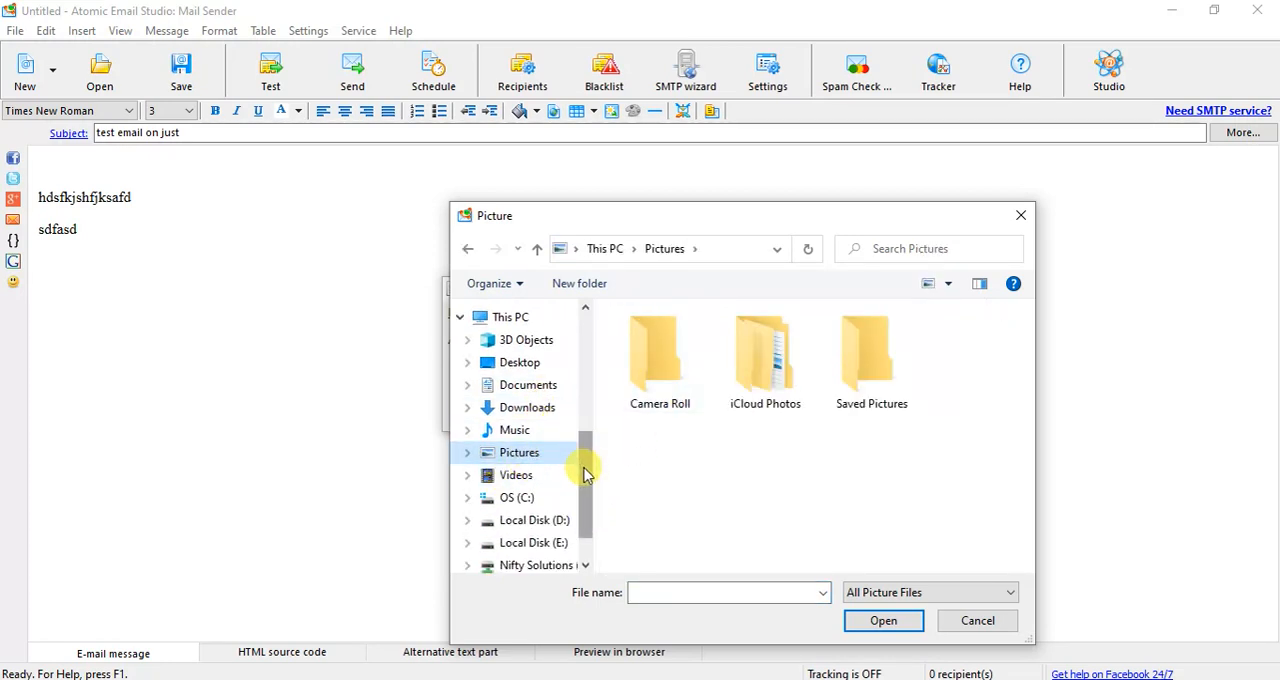
drag(586, 473, 586, 486)
click(557, 468)
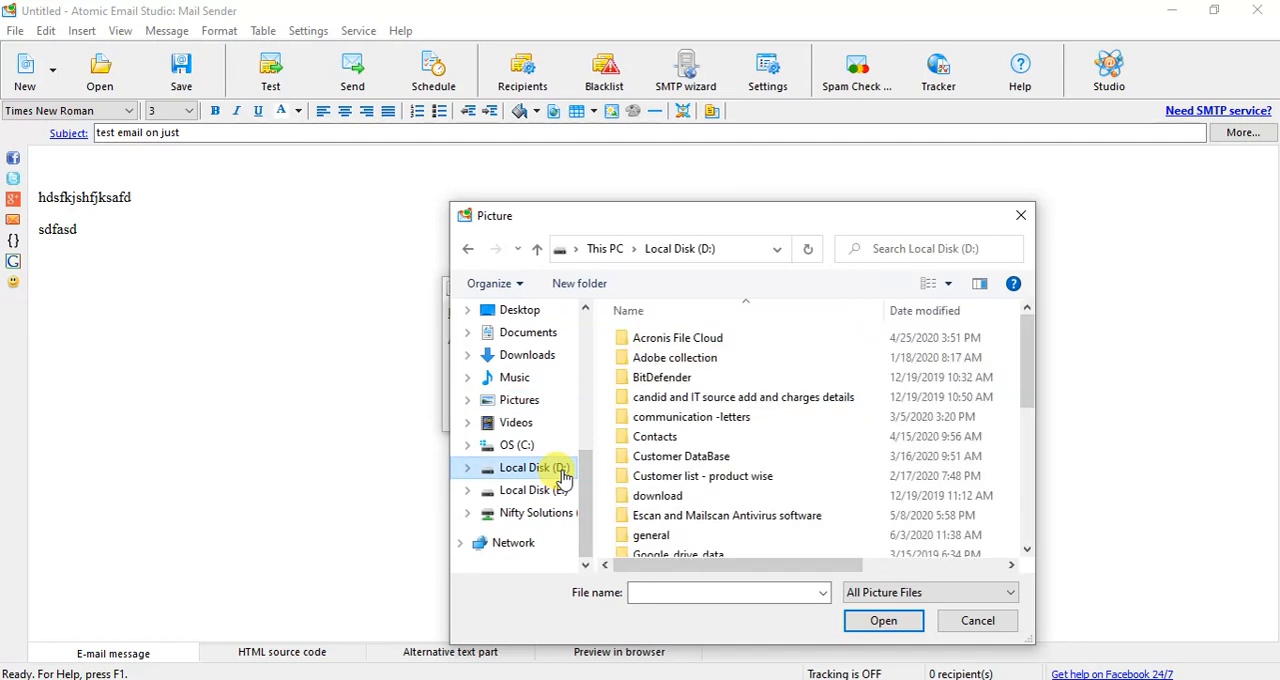
click(641, 400)
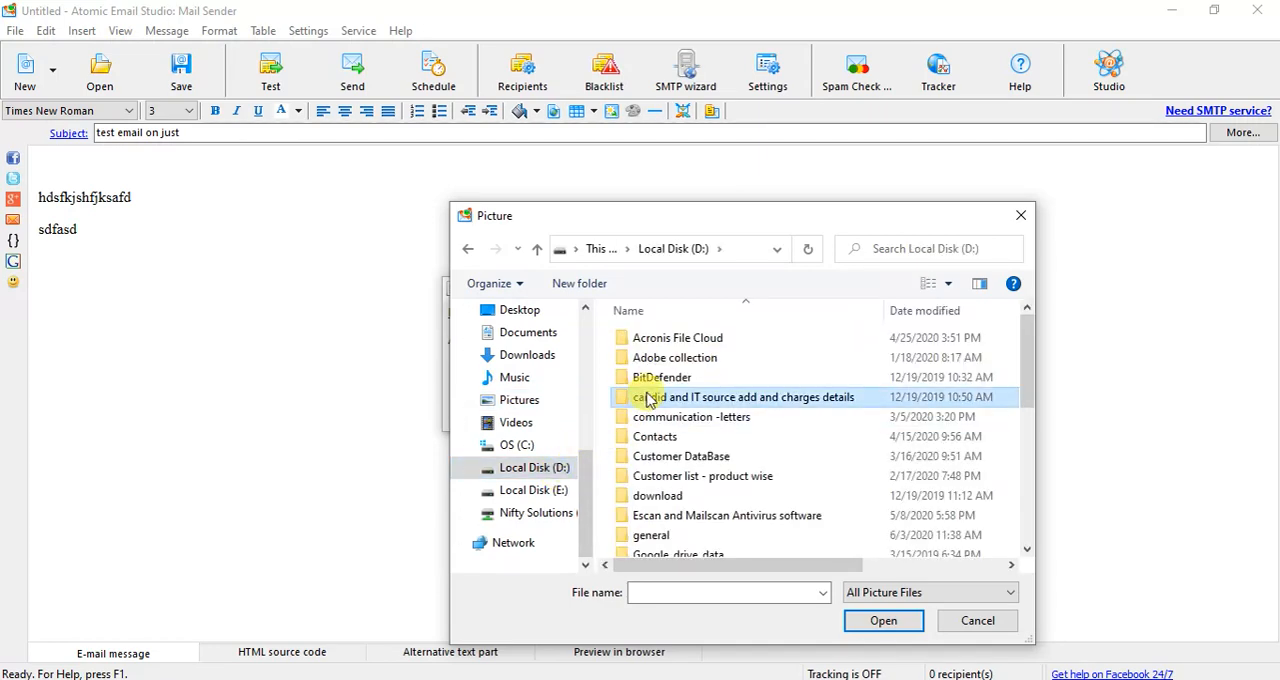
key(s)
key(s)
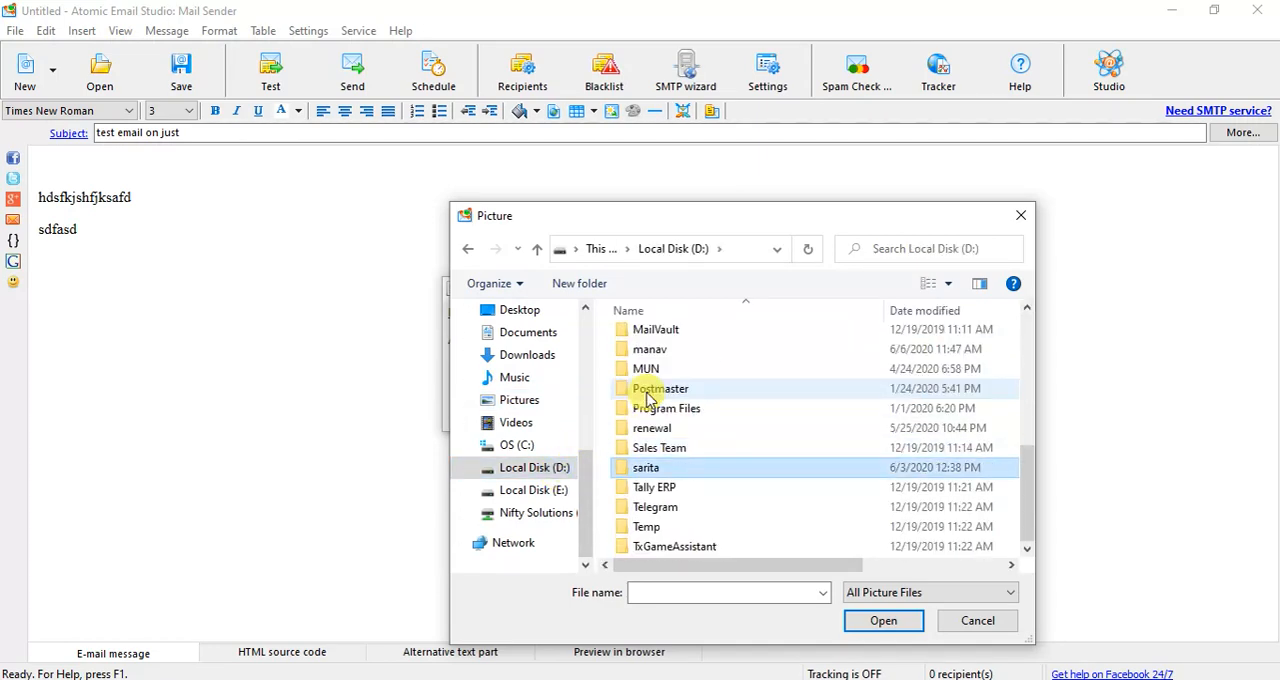
key(Return)
double_click(650, 377)
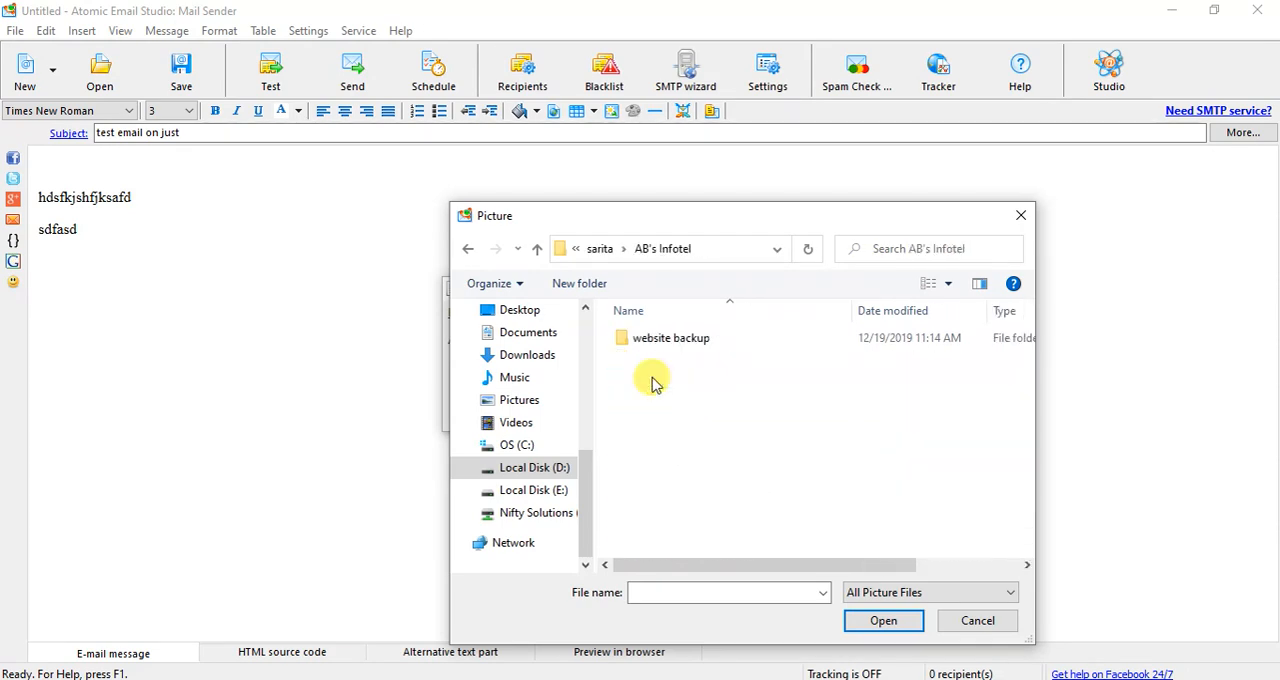
double_click(655, 342)
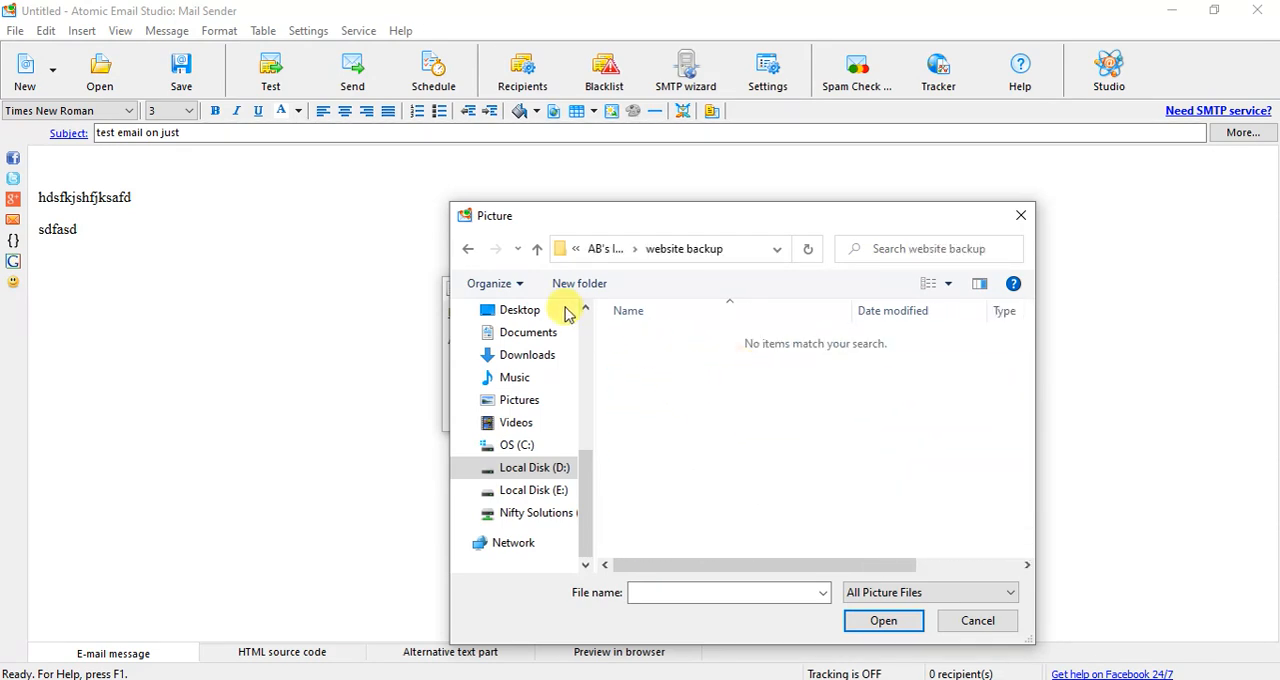
click(537, 249)
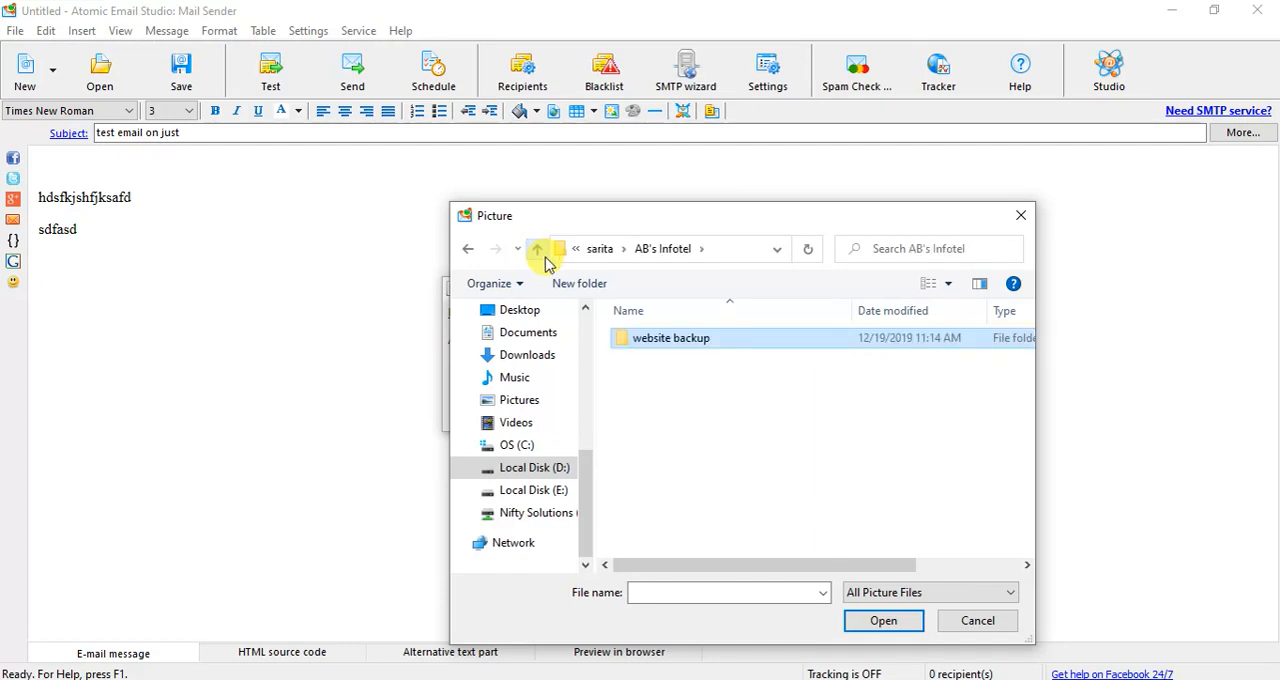
click(540, 251)
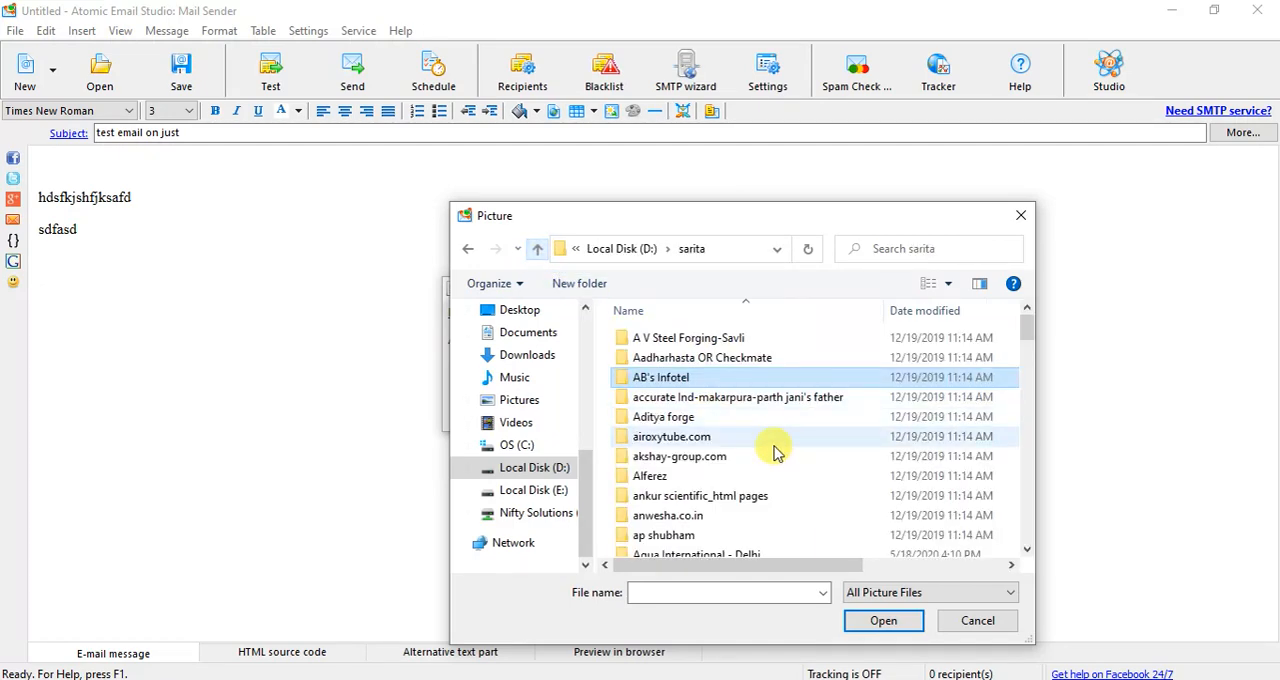
- Check further client folders for a picture, including akshay-group.com and the Logo and Riyax folders of Aqua International - Delhi, and return to Local Disk (D:)
double_click(660, 398)
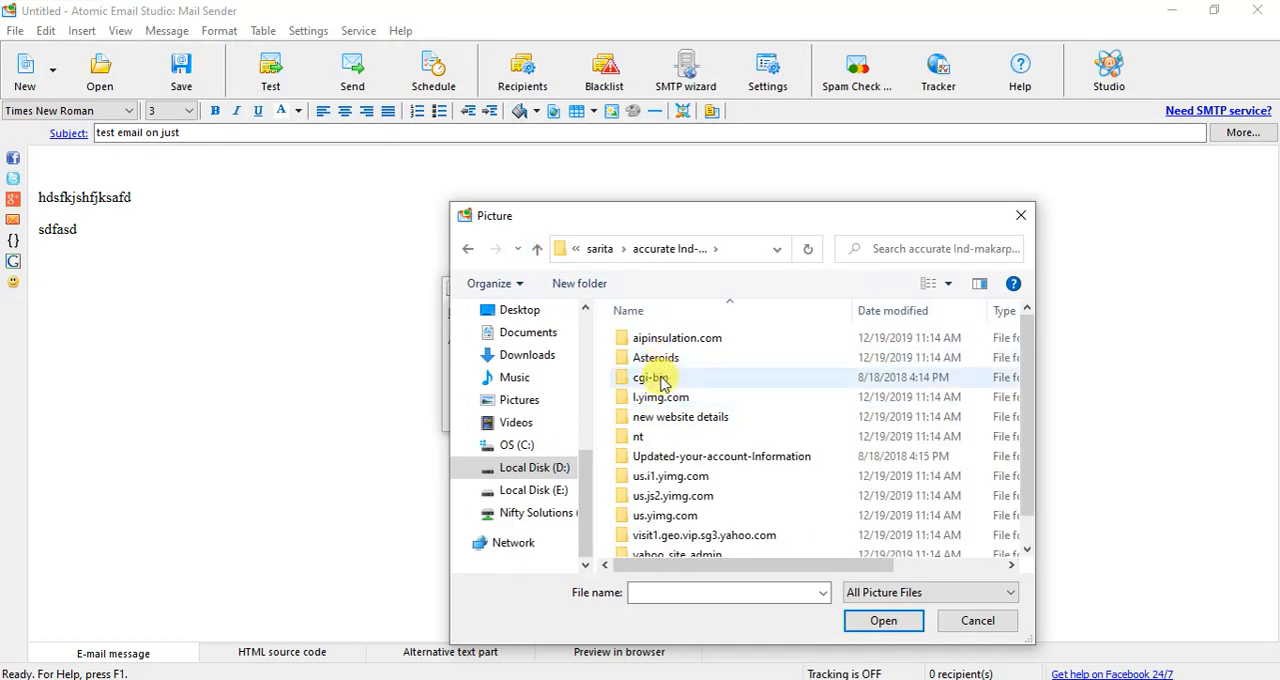
click(660, 397)
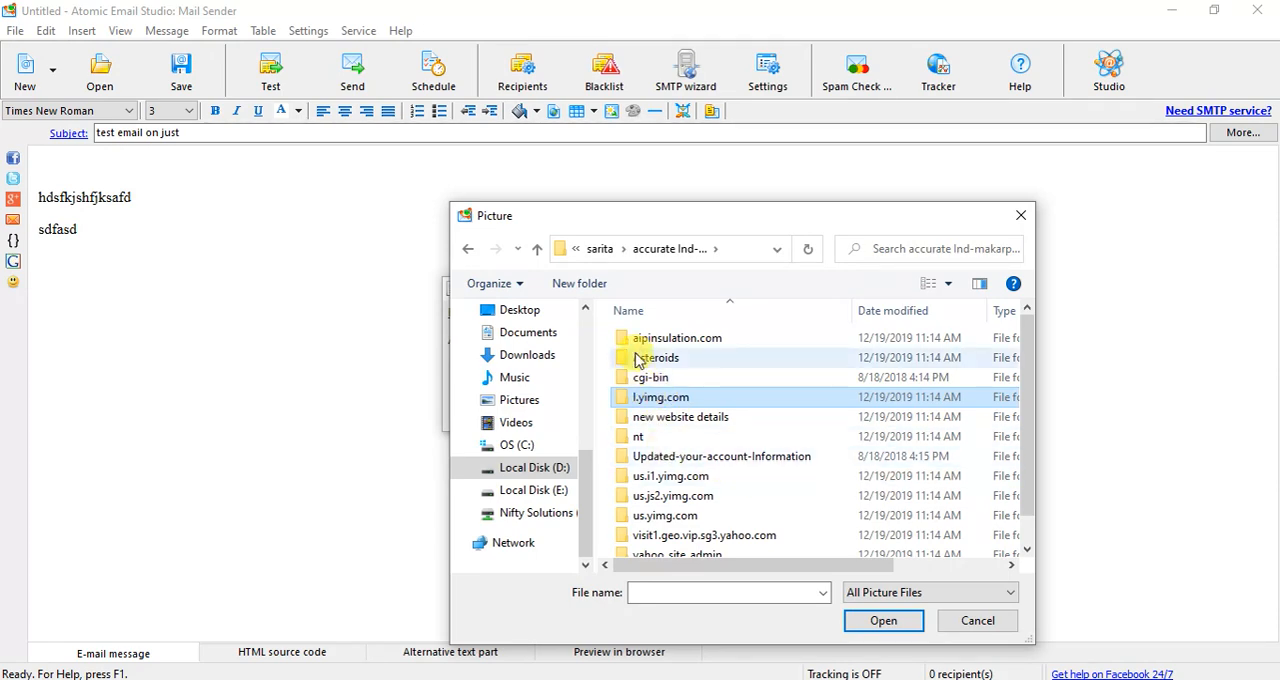
click(537, 250)
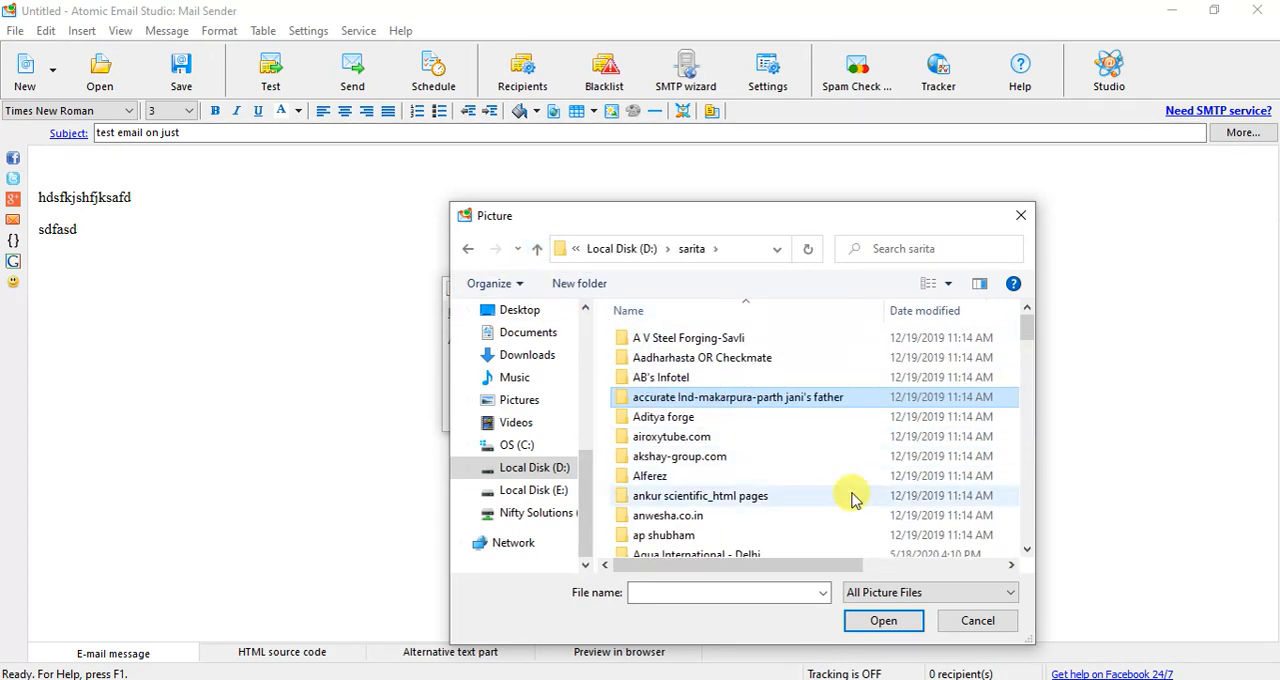
double_click(668, 457)
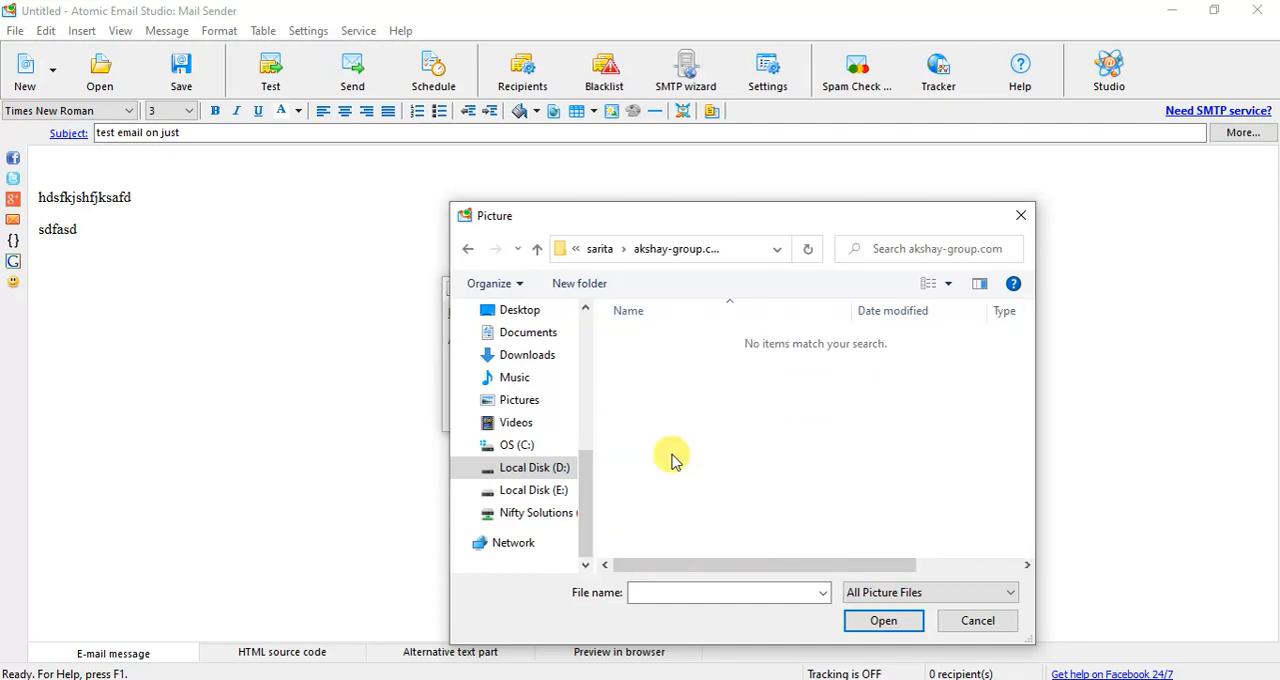
click(537, 249)
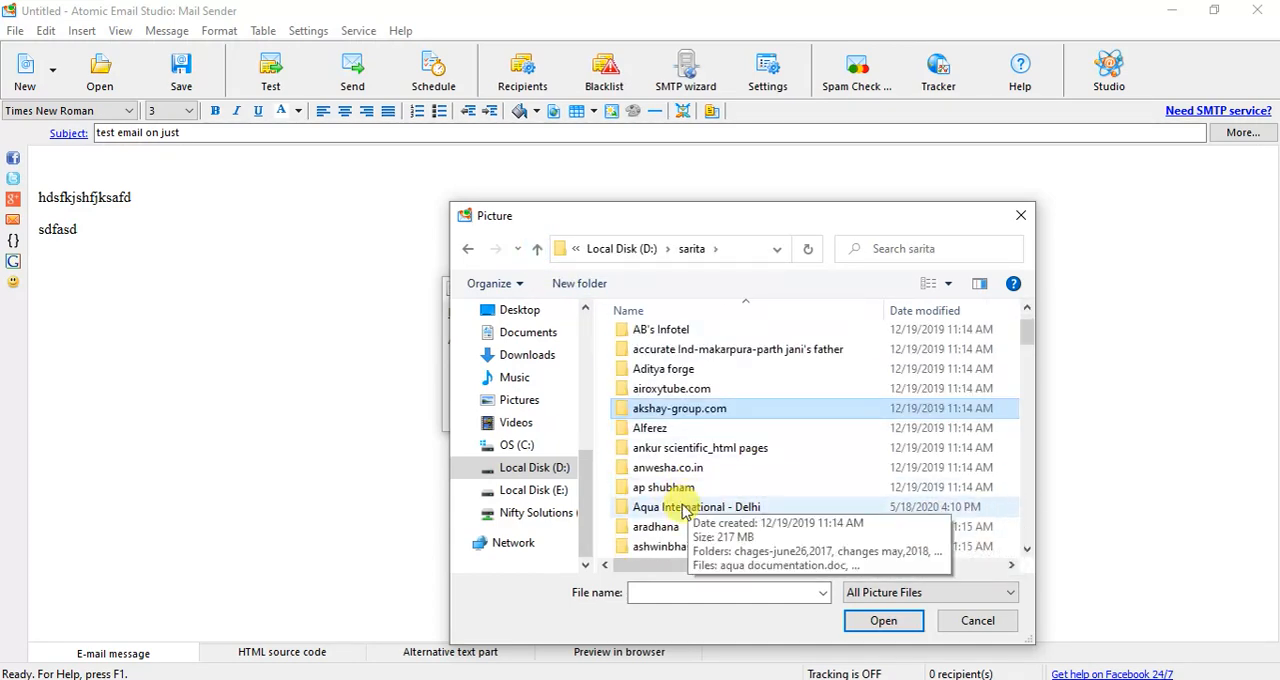
double_click(686, 510)
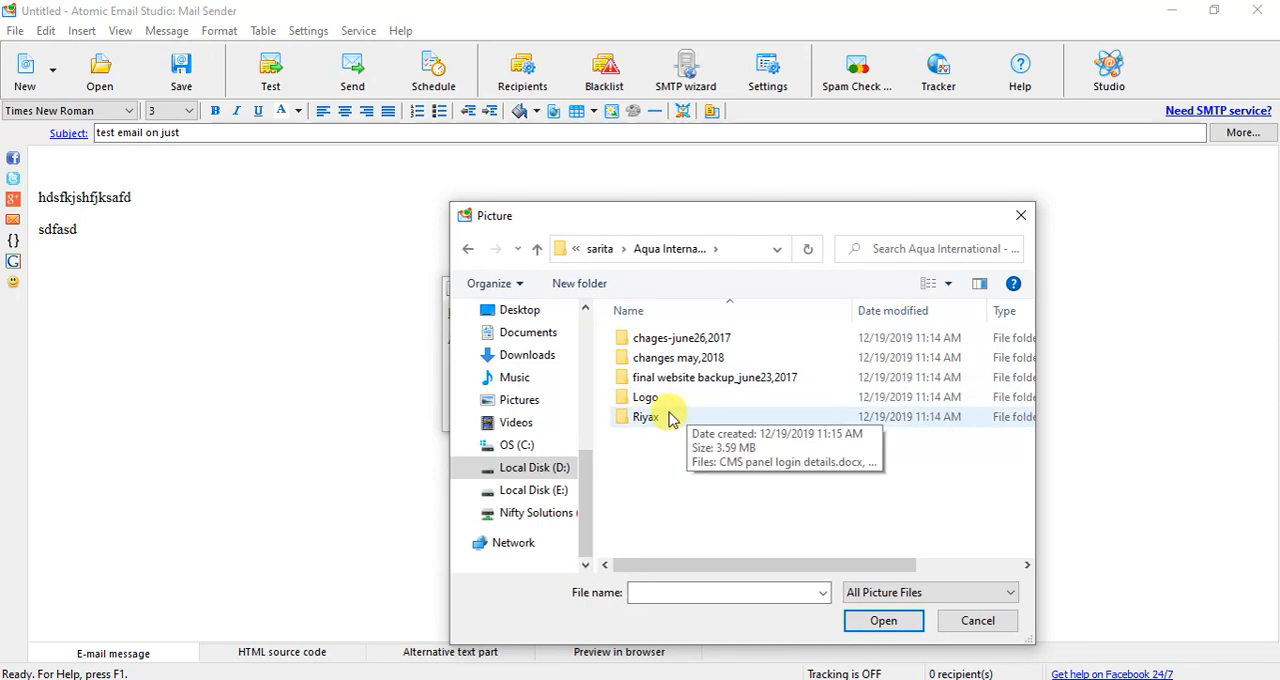
double_click(650, 399)
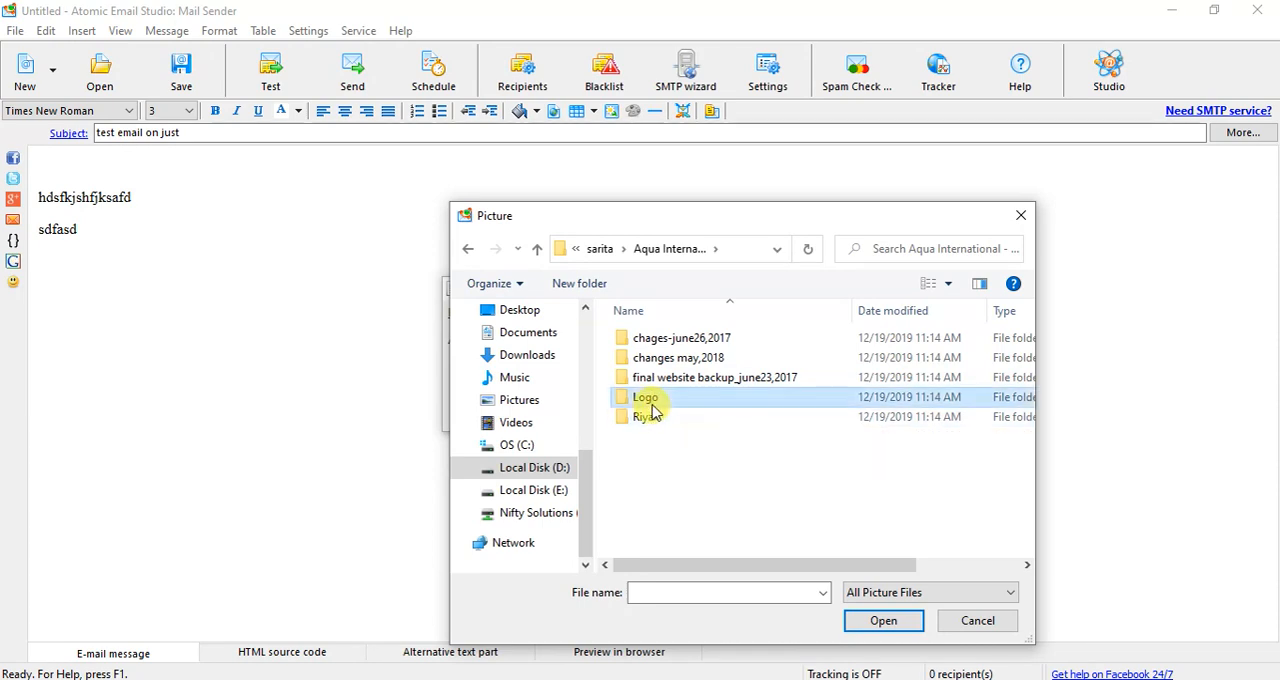
click(536, 250)
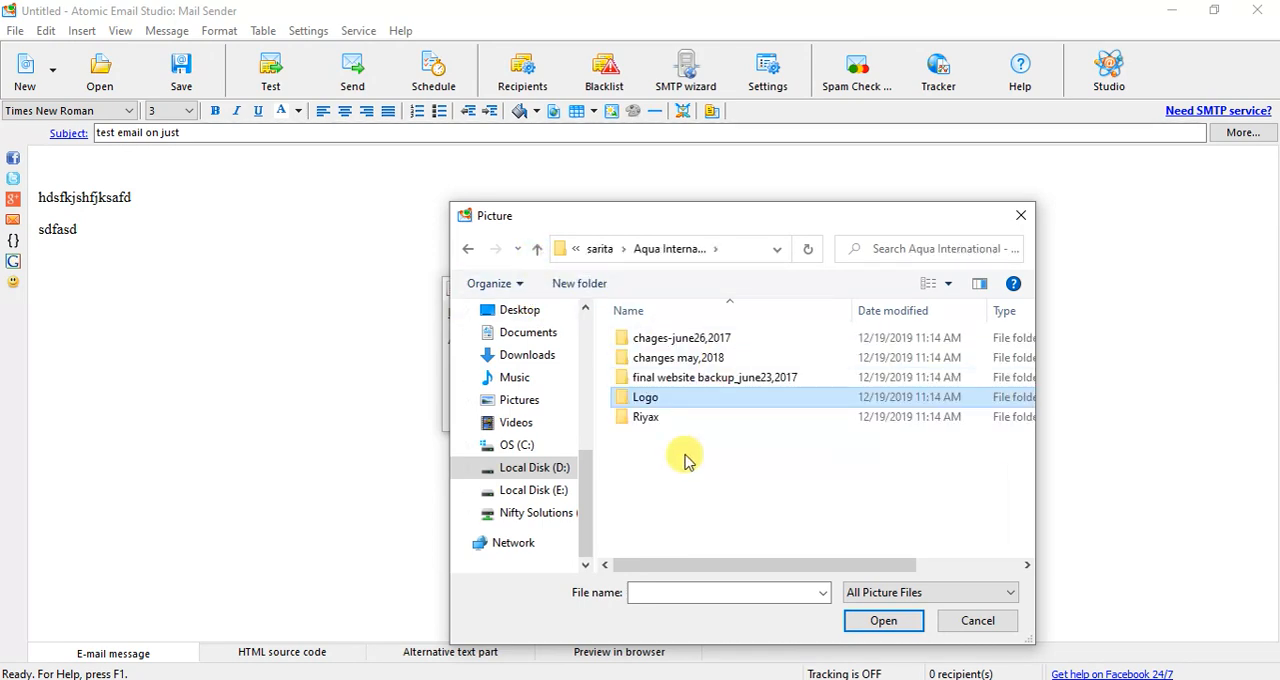
click(646, 420)
double_click(646, 420)
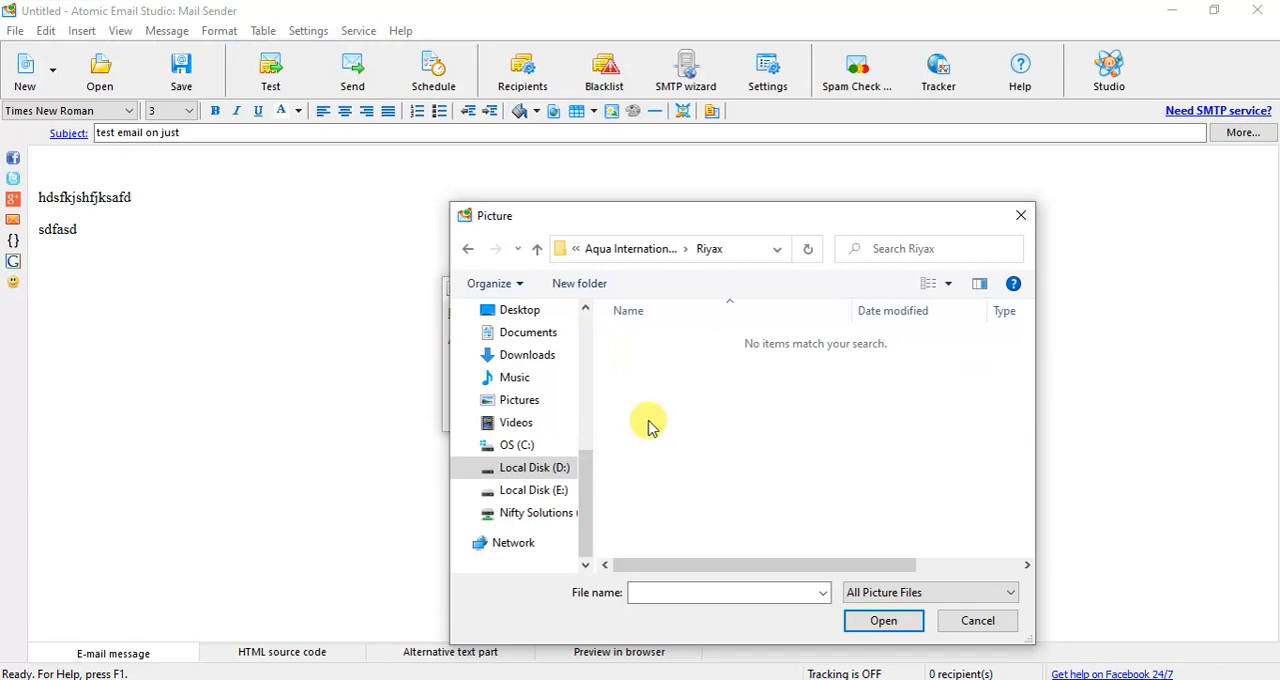
click(537, 250)
click(537, 250)
click(537, 250)
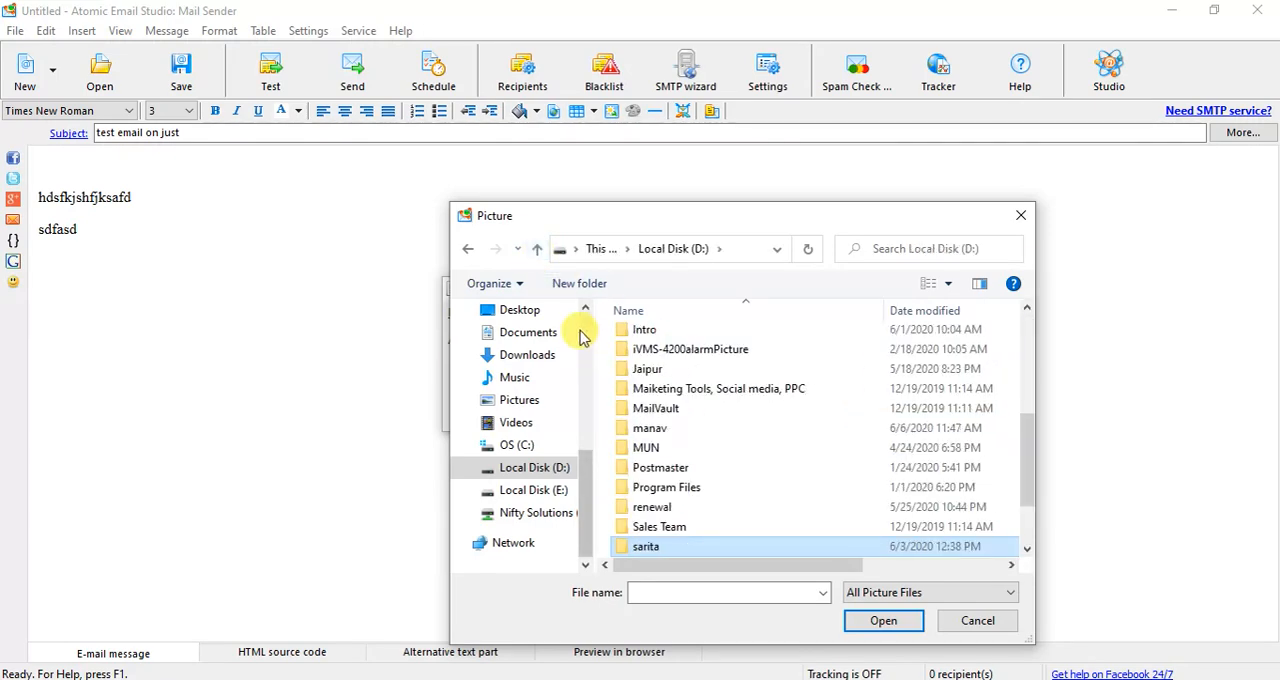
- Insert the picture "WhatsApp Image 2020-05-29 at 10.35.33 AM.jpeg" into the message from its shortcut on the Desktop
scroll(583, 330, up, 10)
click(522, 347)
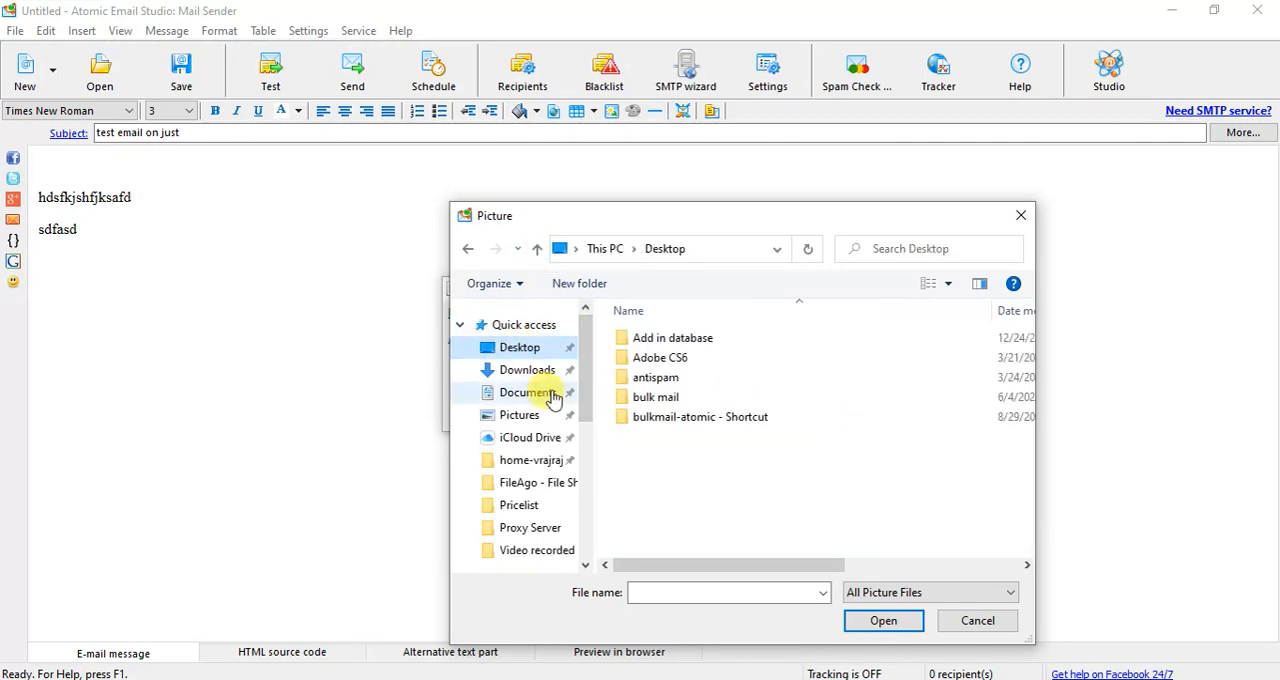
scroll(785, 467, down, 2)
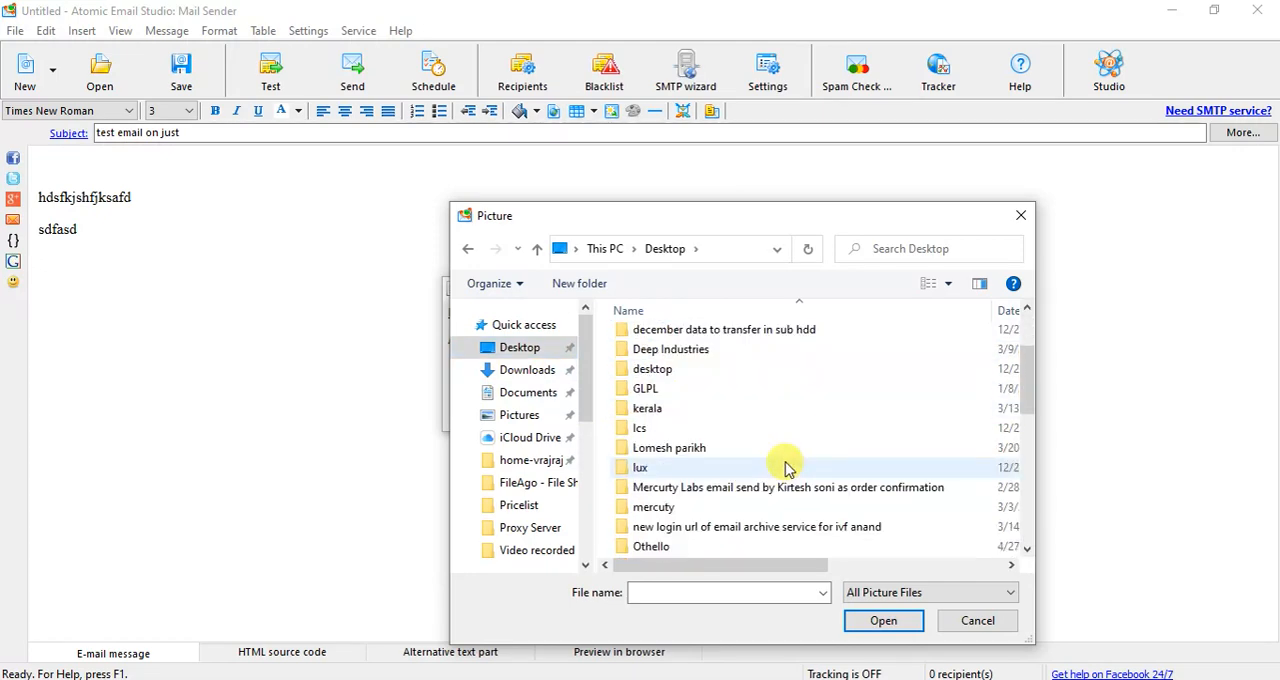
scroll(785, 467, down, 3)
scroll(789, 477, down, 4)
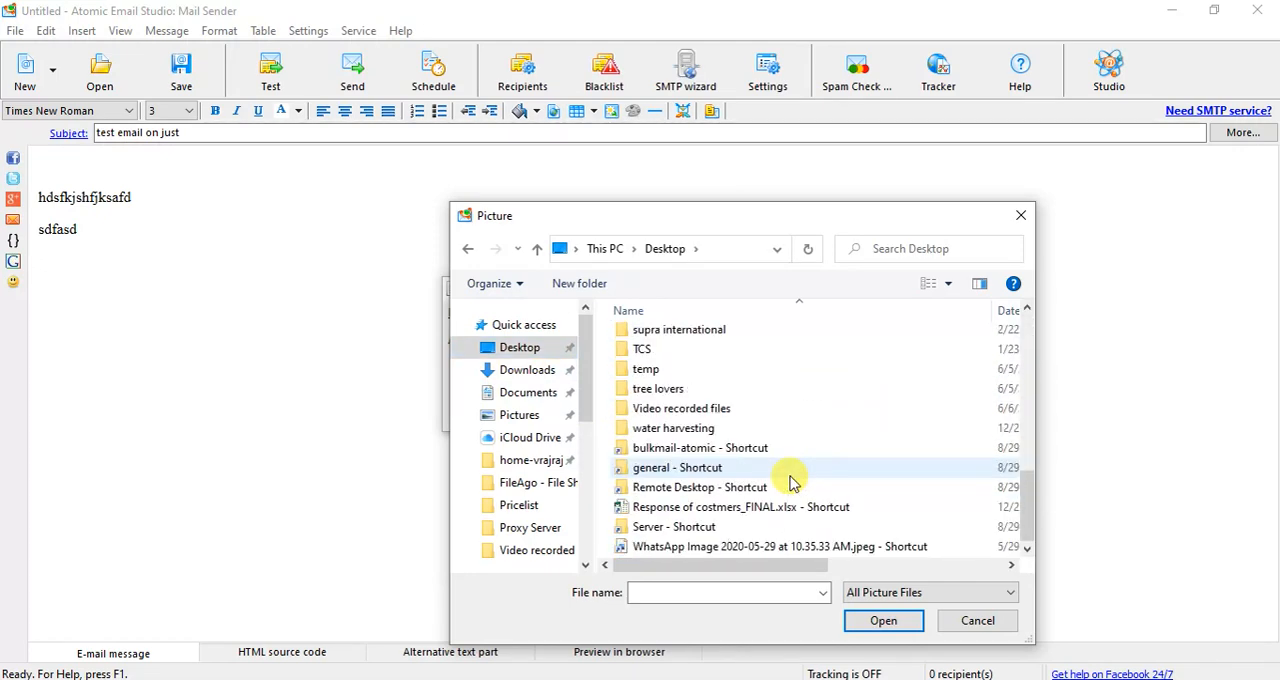
click(700, 552)
click(880, 622)
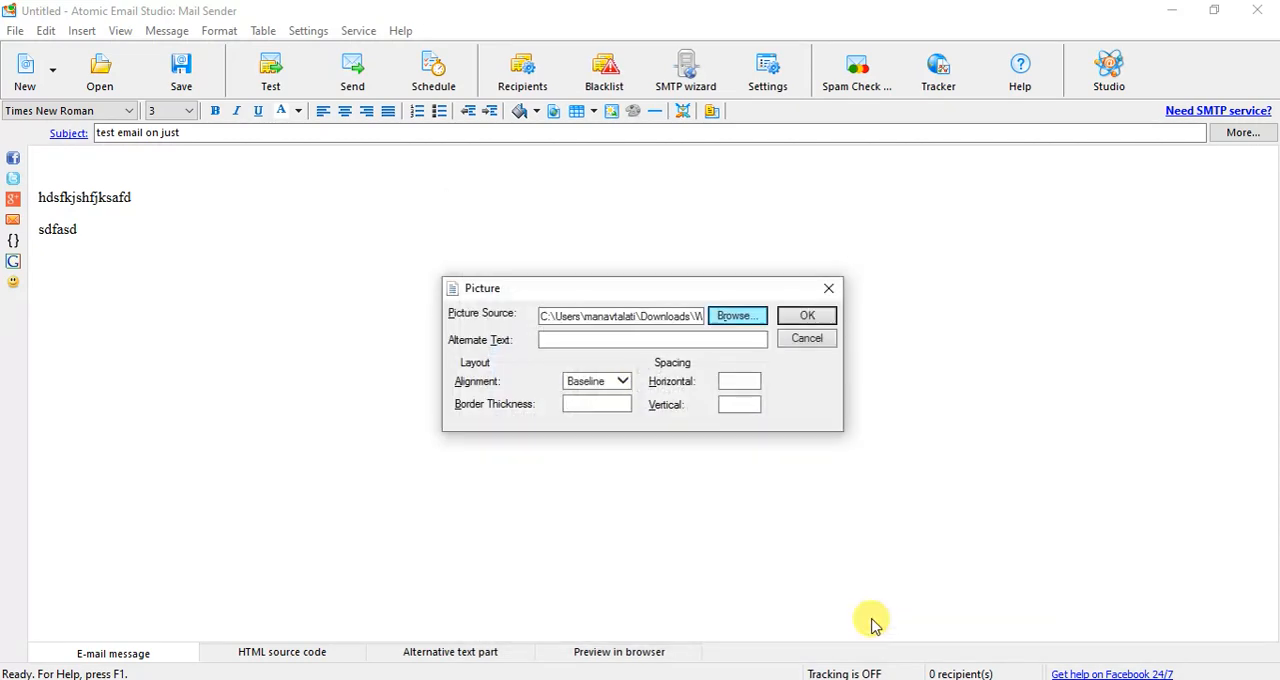
click(805, 316)
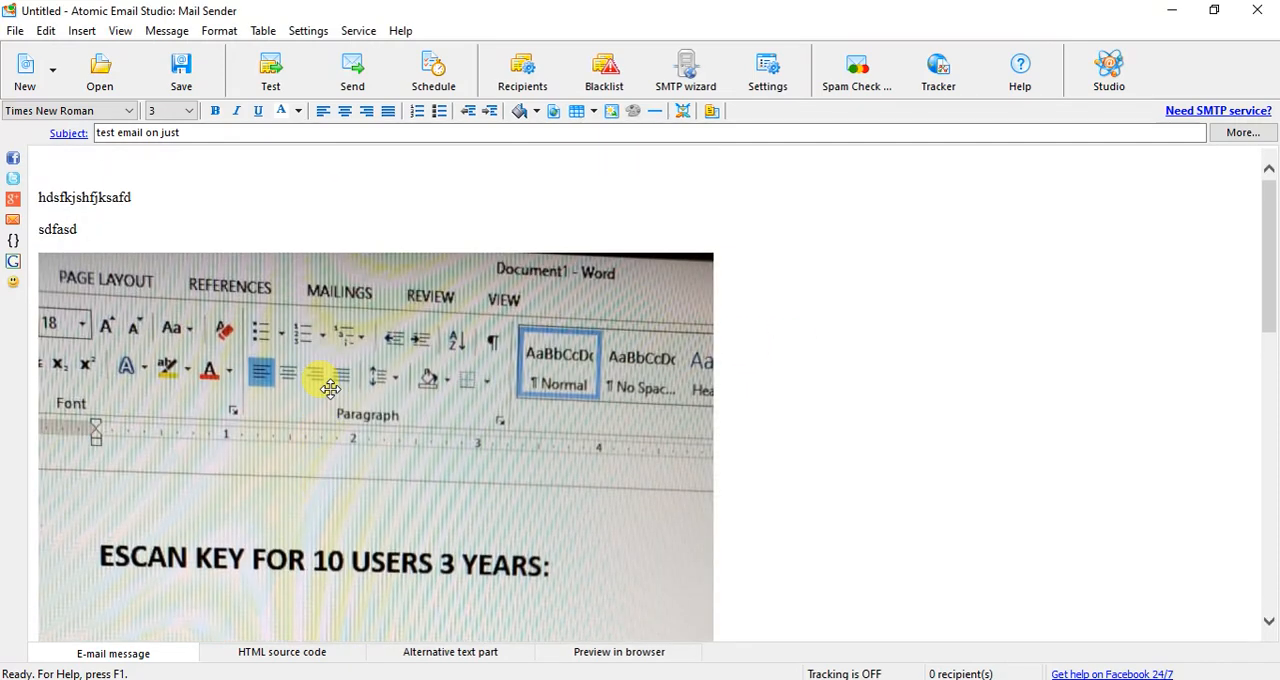
- Examine the whole inserted picture and the text lines above it in the message body
scroll(330, 388, down, 10)
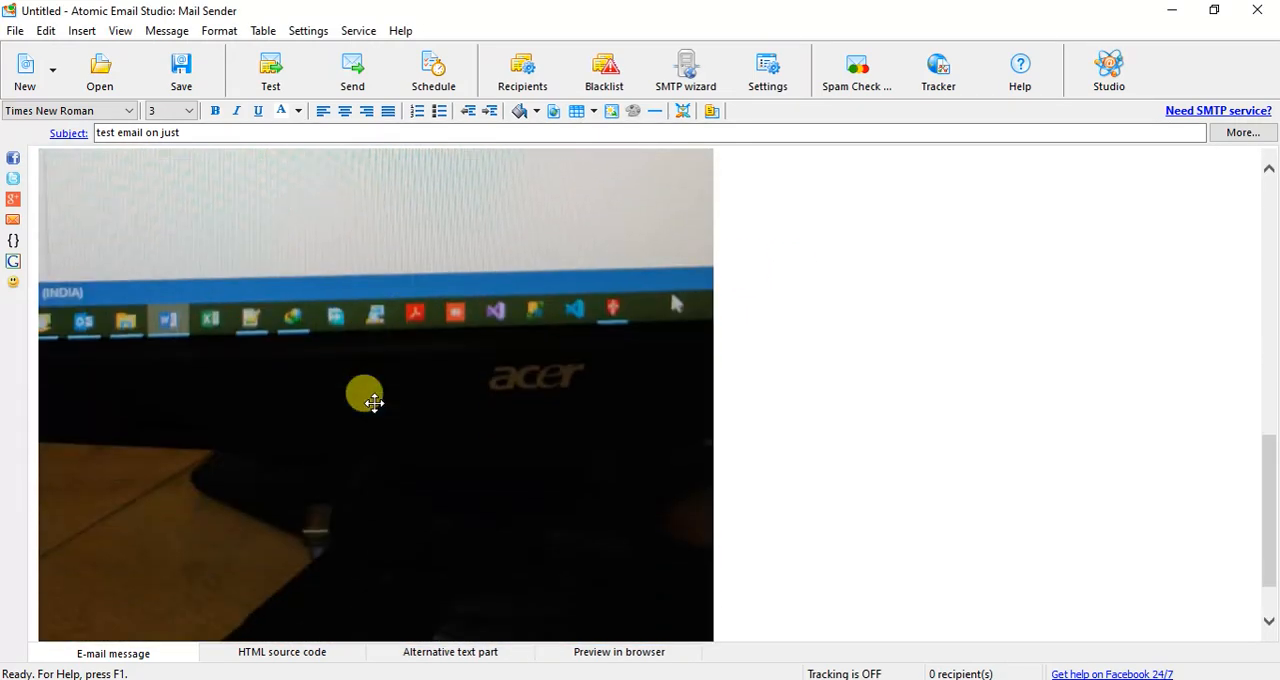
scroll(375, 402, down, 2)
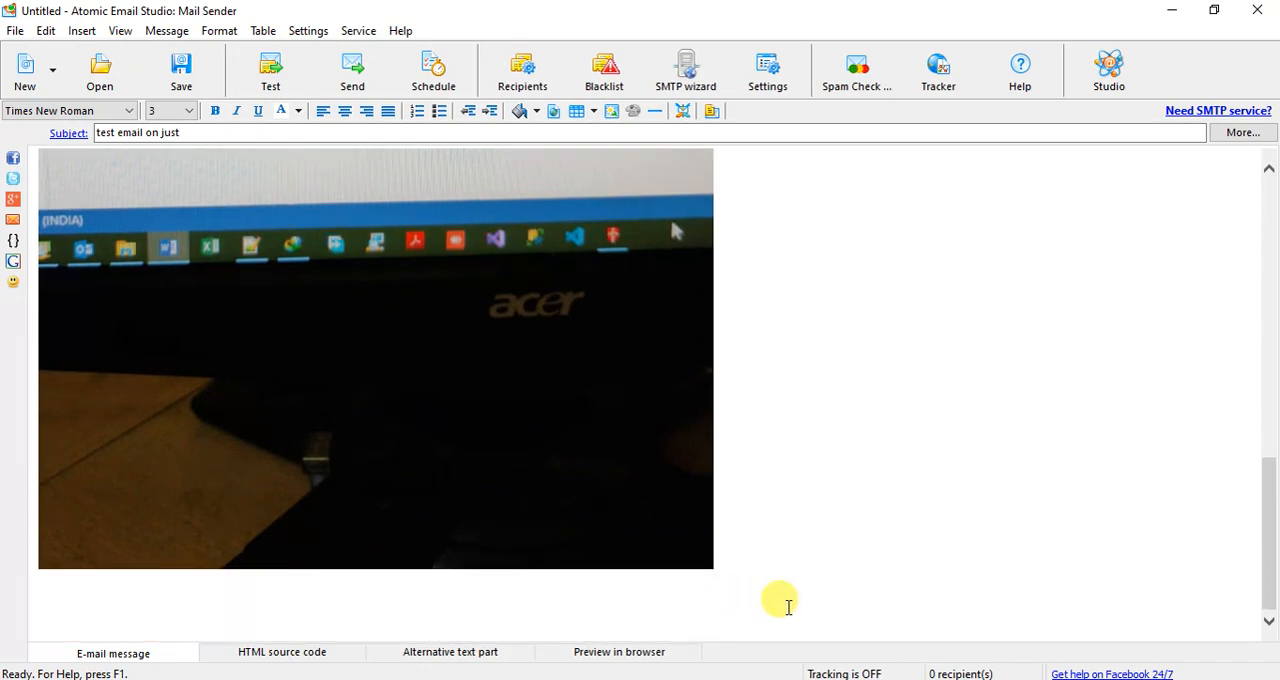
scroll(500, 455, up, 12)
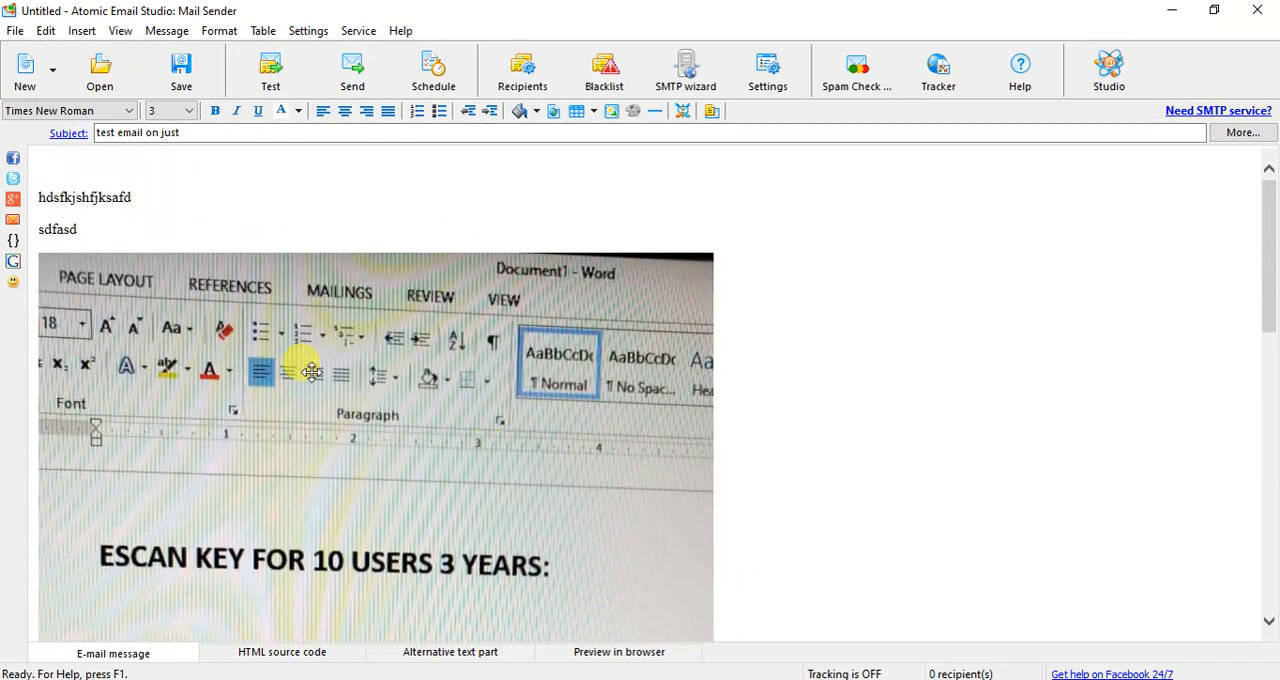
drag(72, 198, 140, 212)
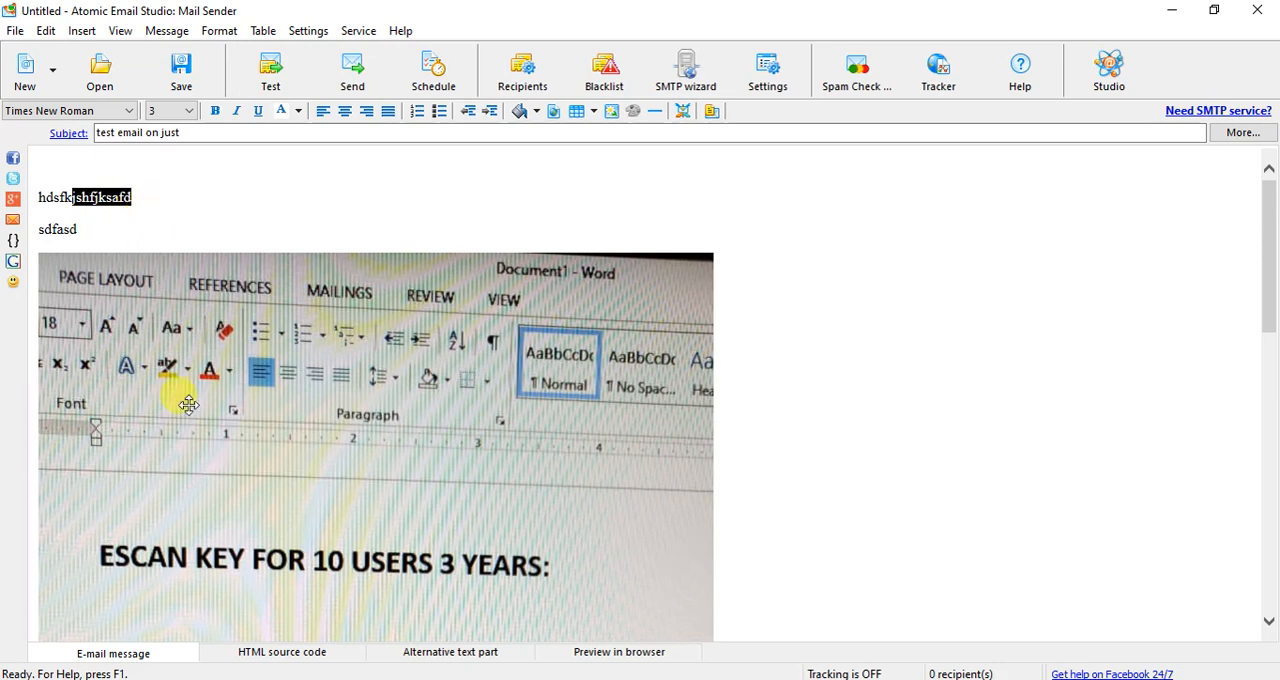
- View the message's HTML source code and its full browser preview, and return to the e-mail message editor
click(257, 655)
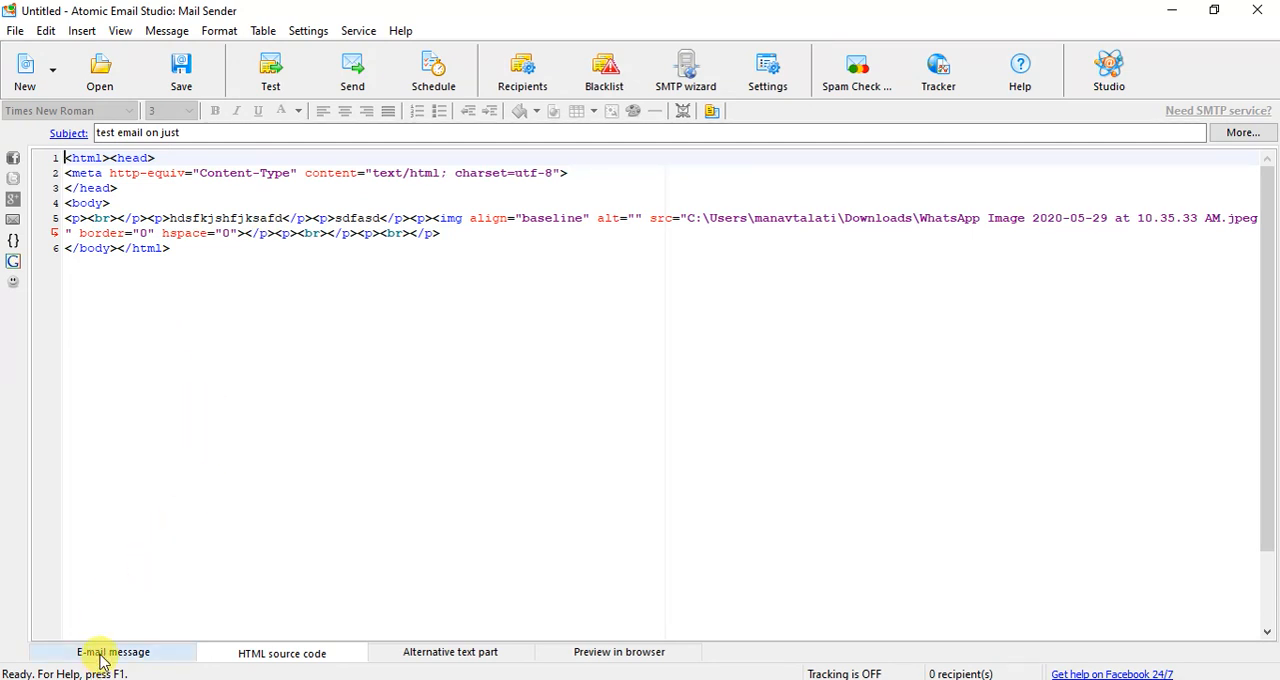
click(591, 655)
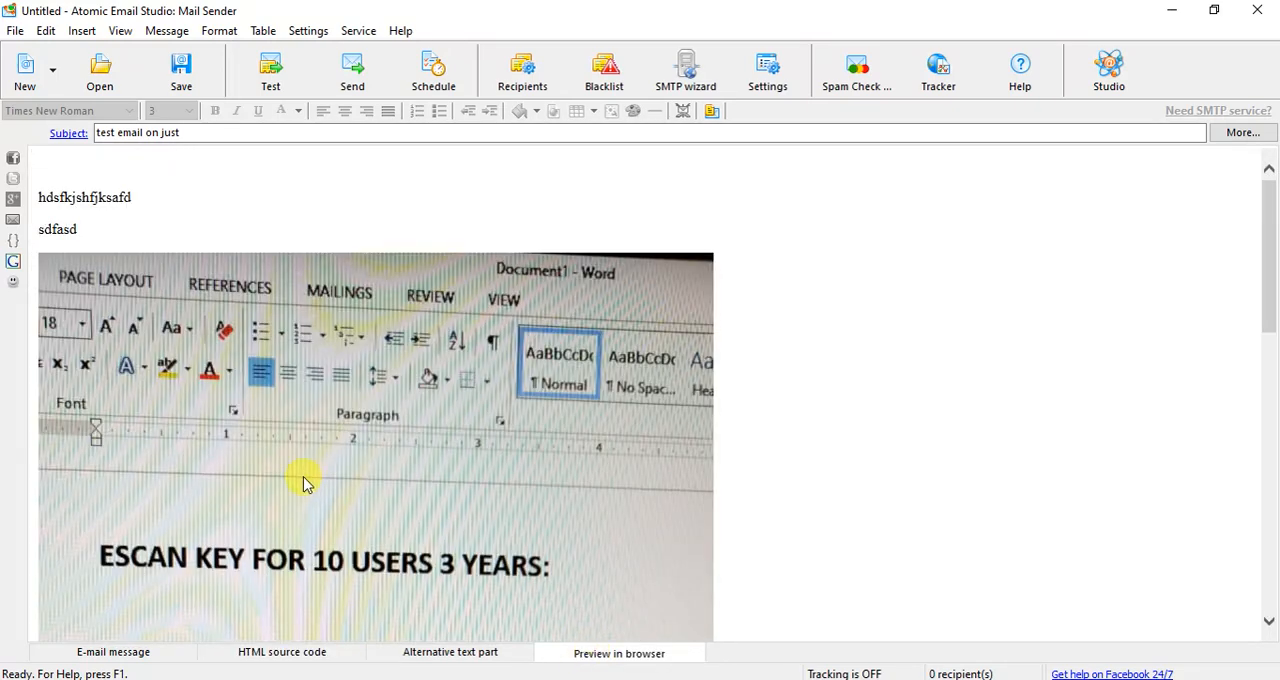
scroll(360, 415, down, 15)
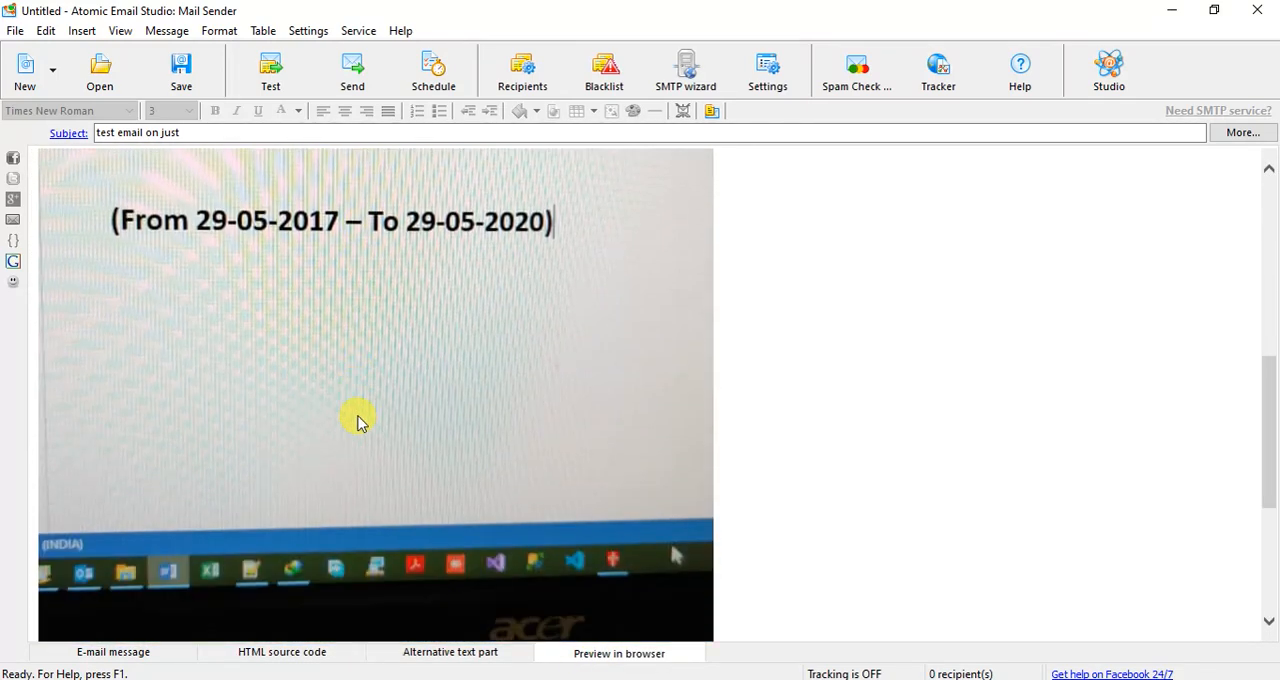
scroll(354, 425, up, 15)
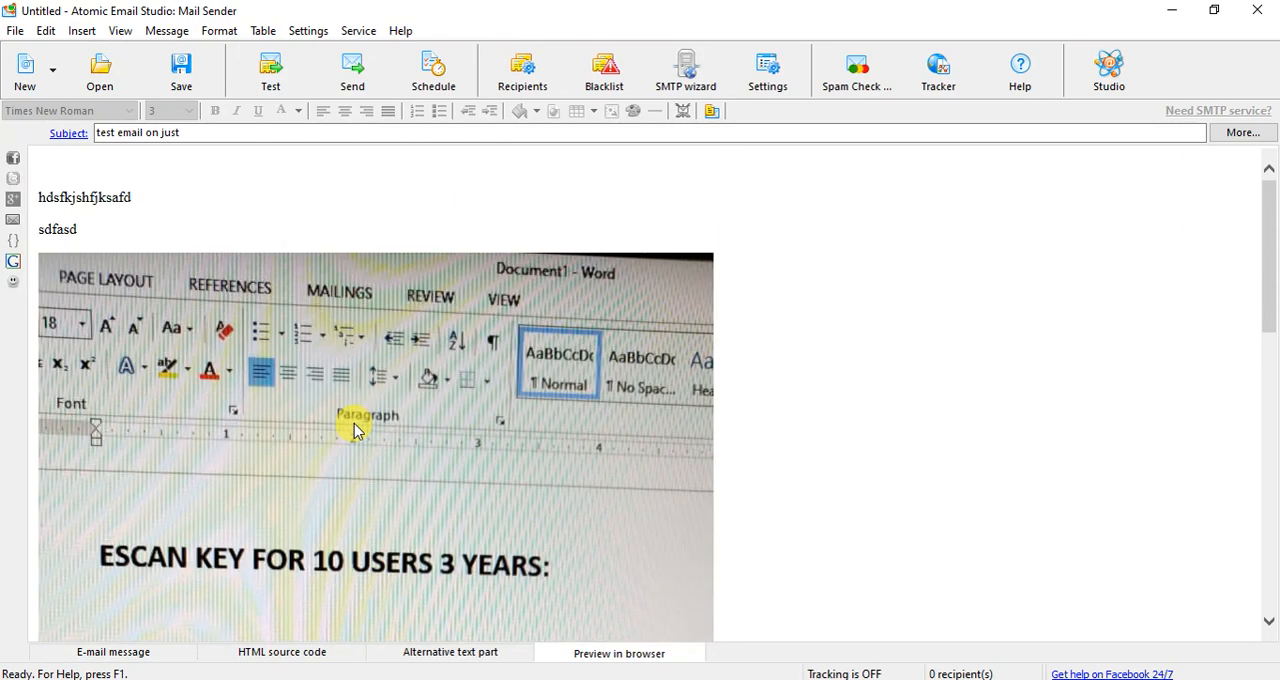
click(148, 653)
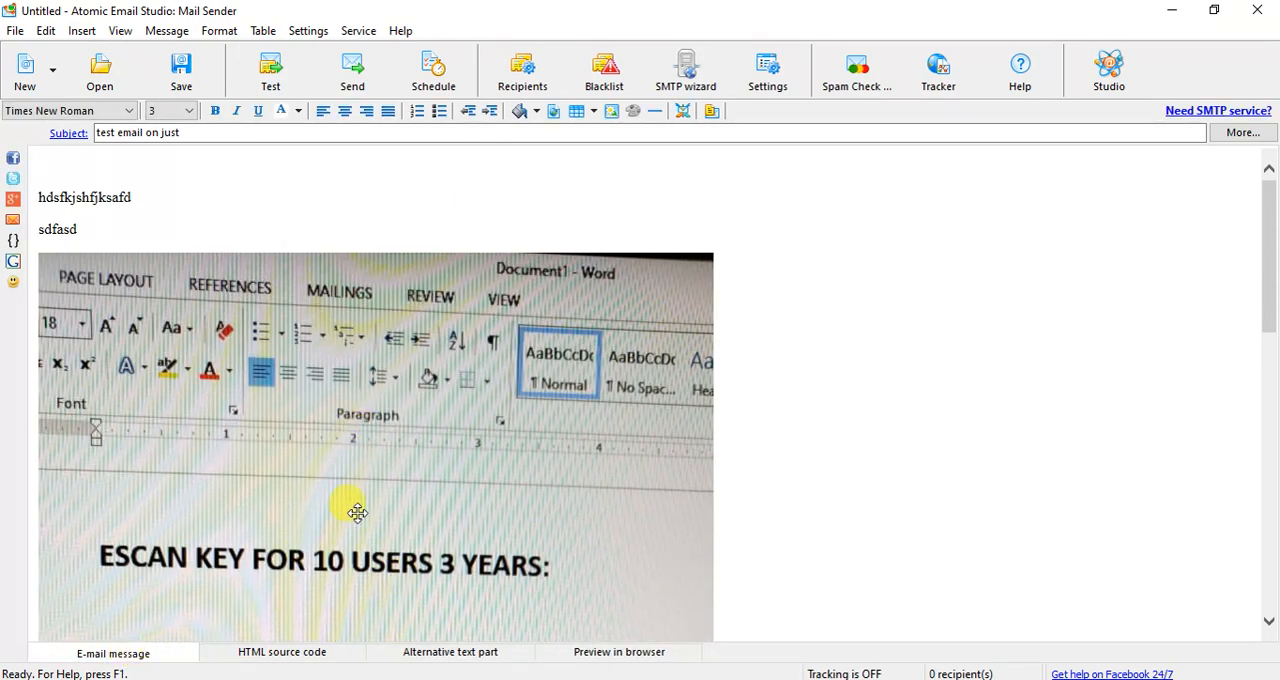
click(195, 131)
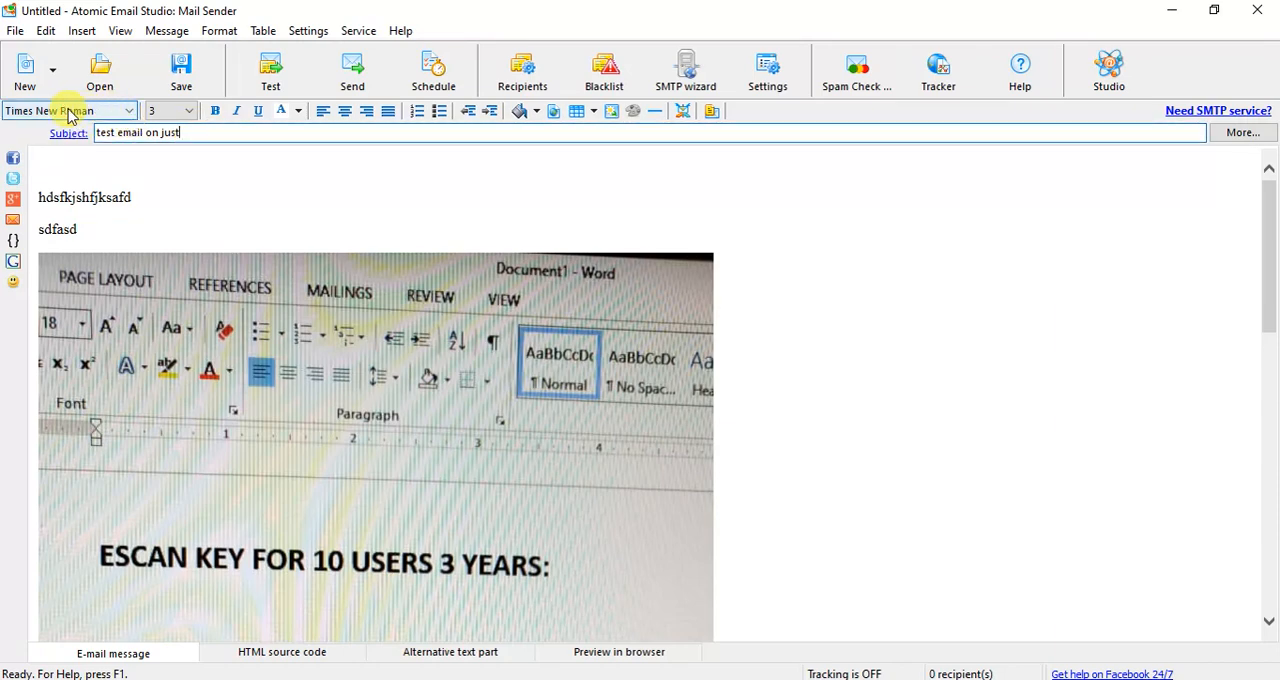
click(130, 111)
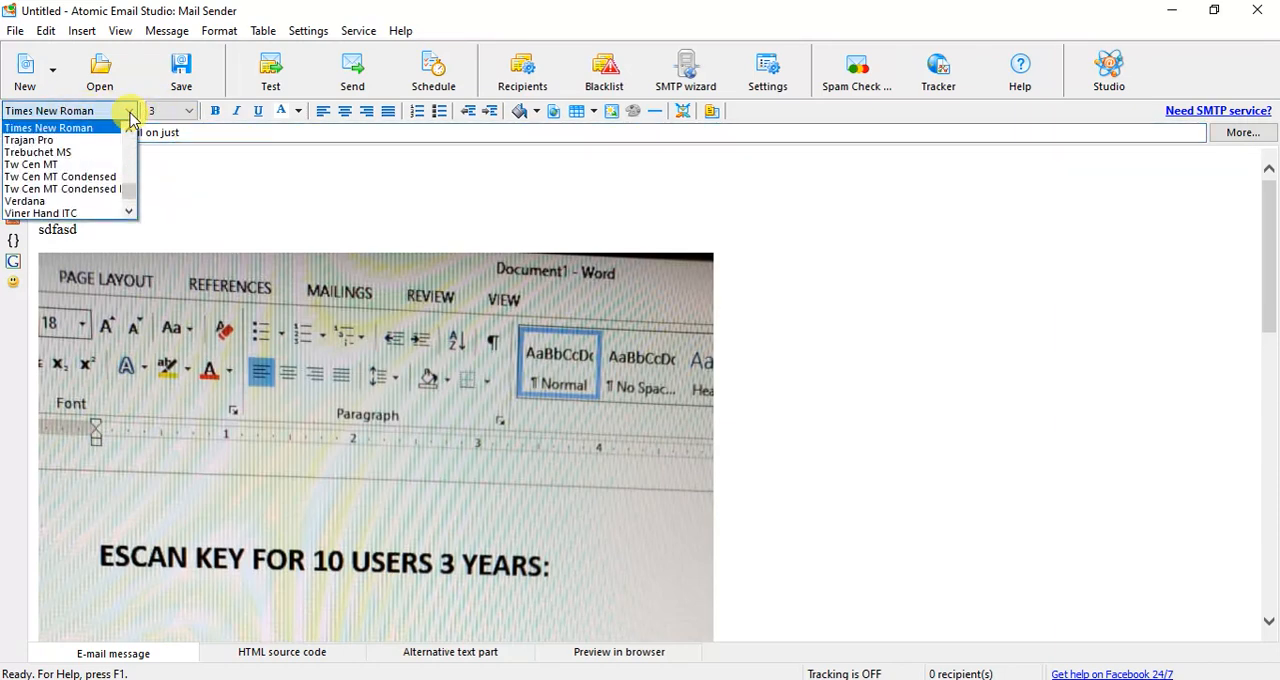
click(205, 204)
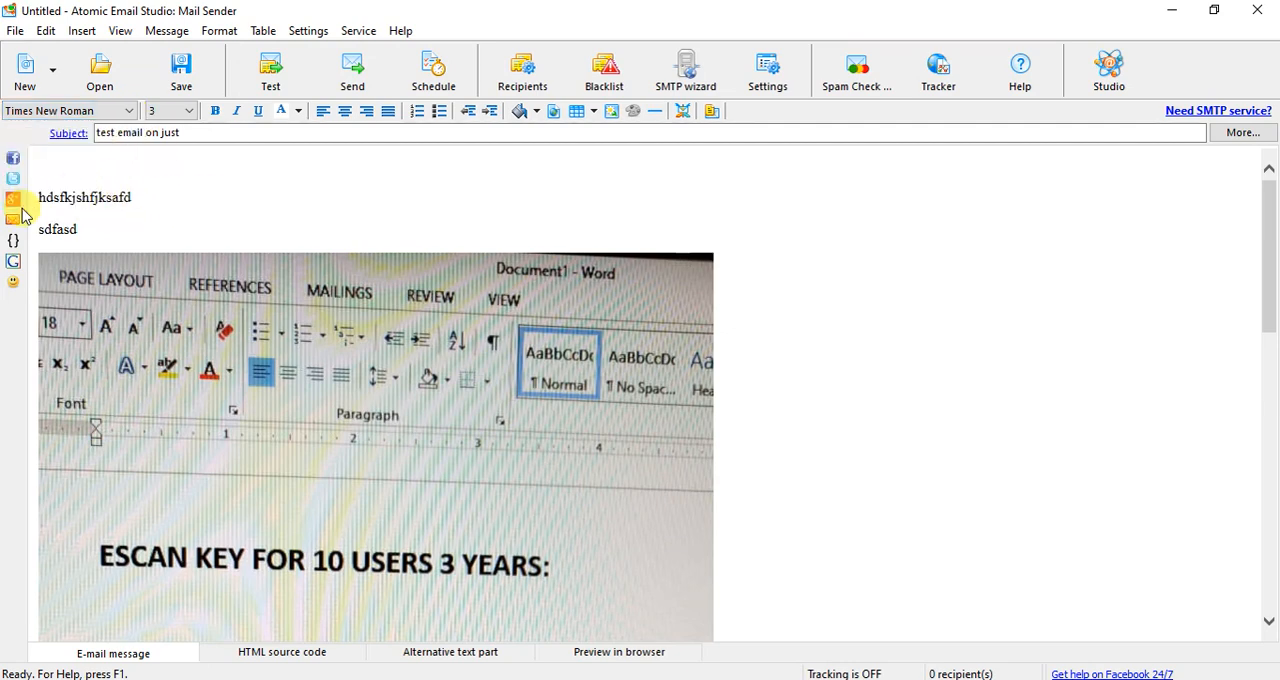
- Change the first text line "hdsfkjshfjksafd" in the message body to the Trajan Pro font at size 4
double_click(126, 194)
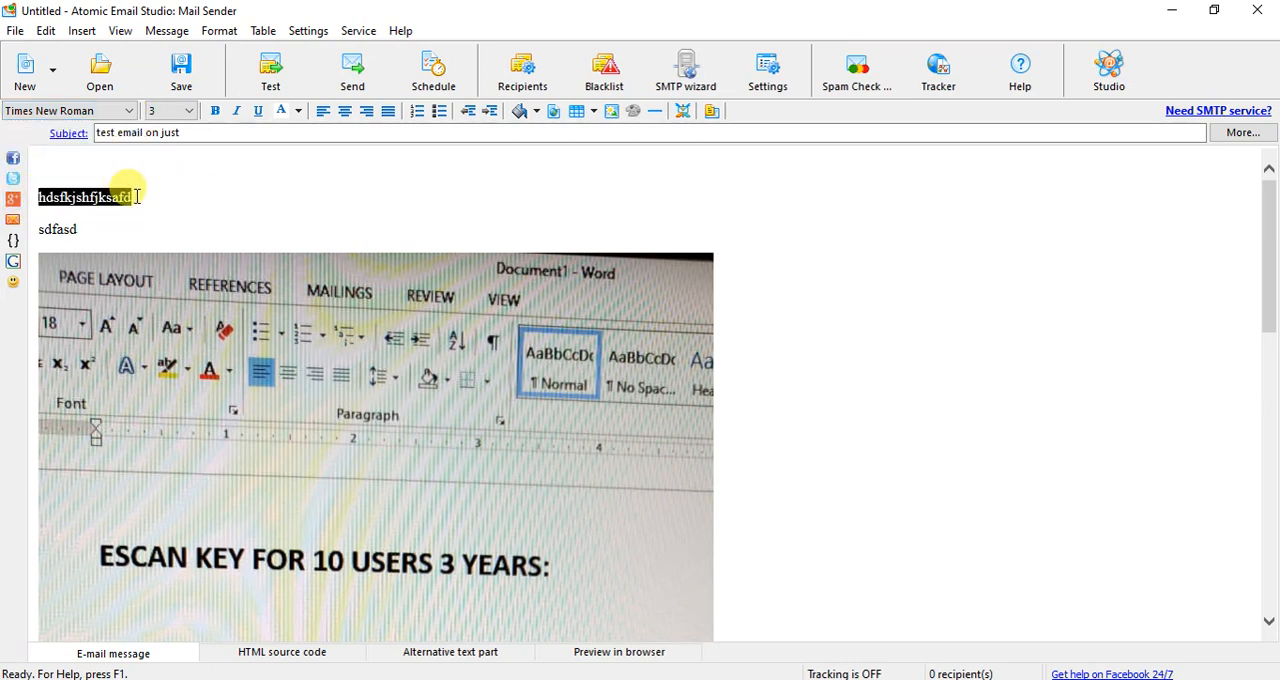
click(130, 112)
click(130, 111)
click(130, 111)
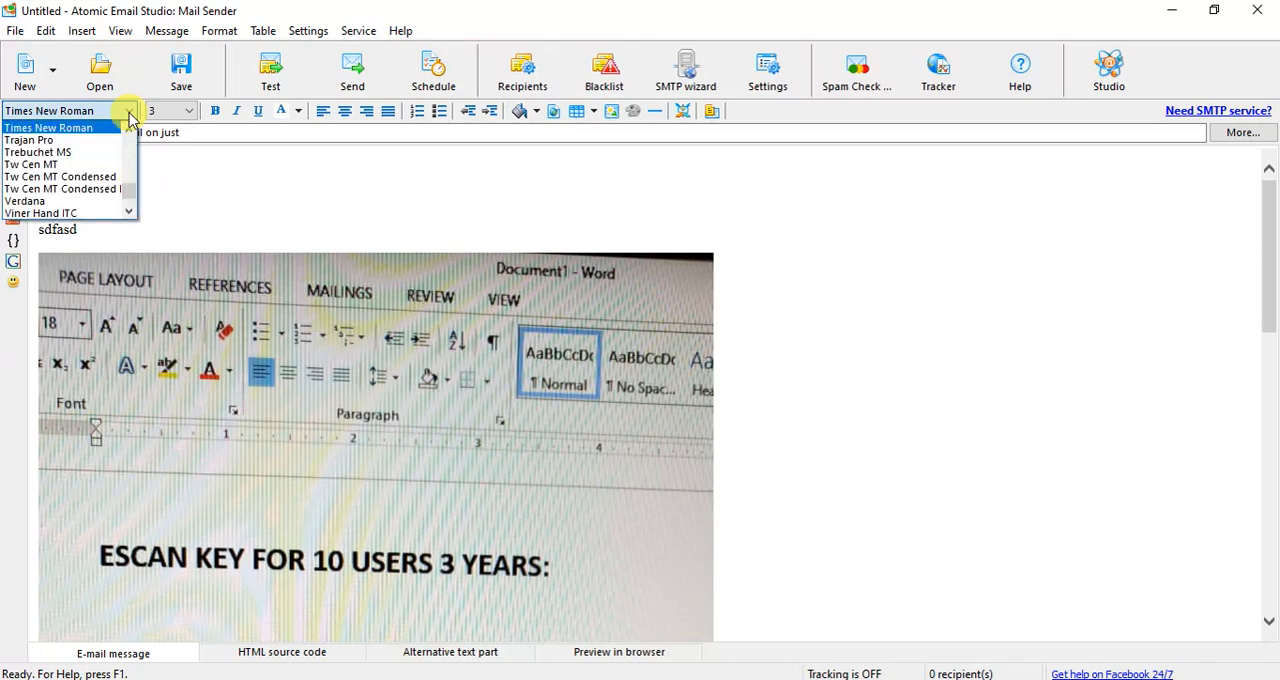
click(87, 144)
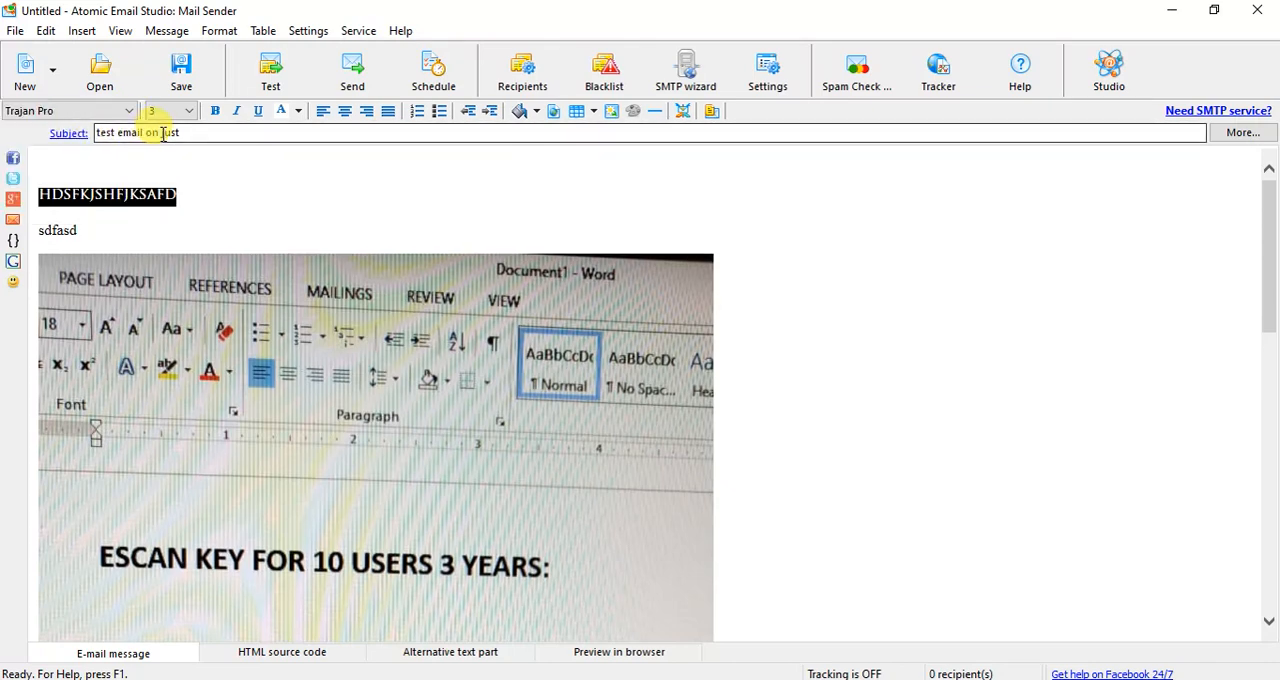
click(186, 113)
click(163, 164)
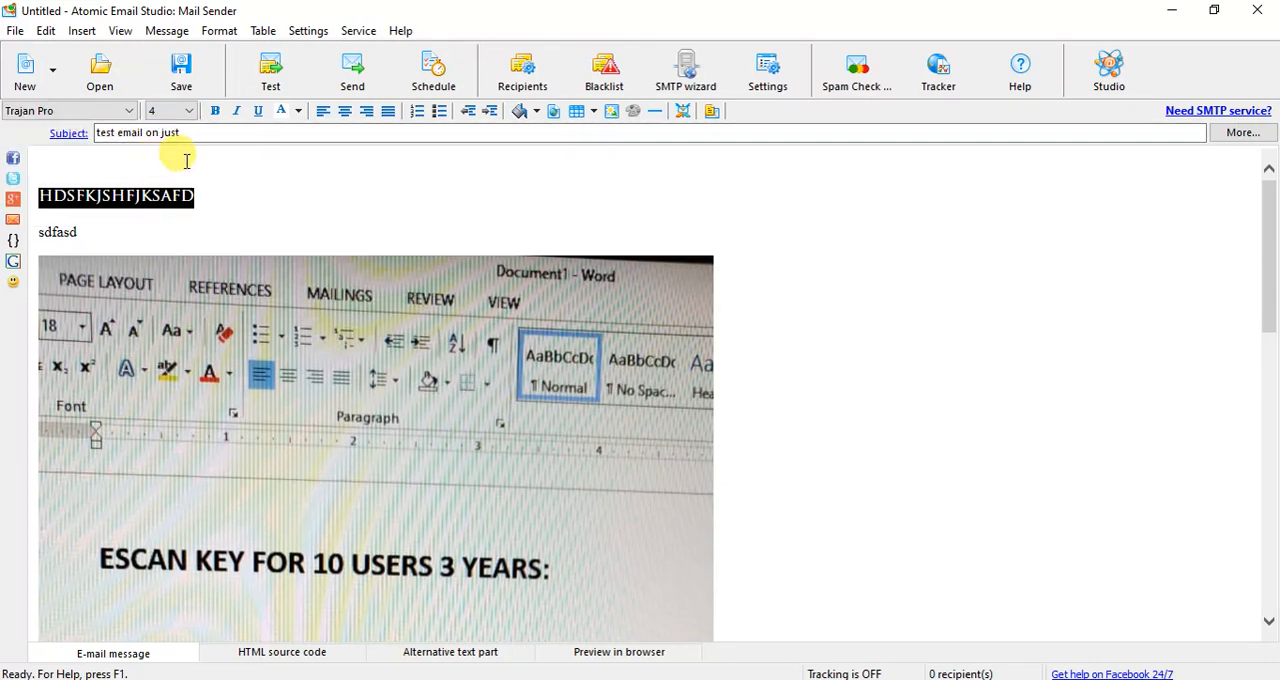
- Make the selected first text line bold and color it red, and deselect it
click(219, 116)
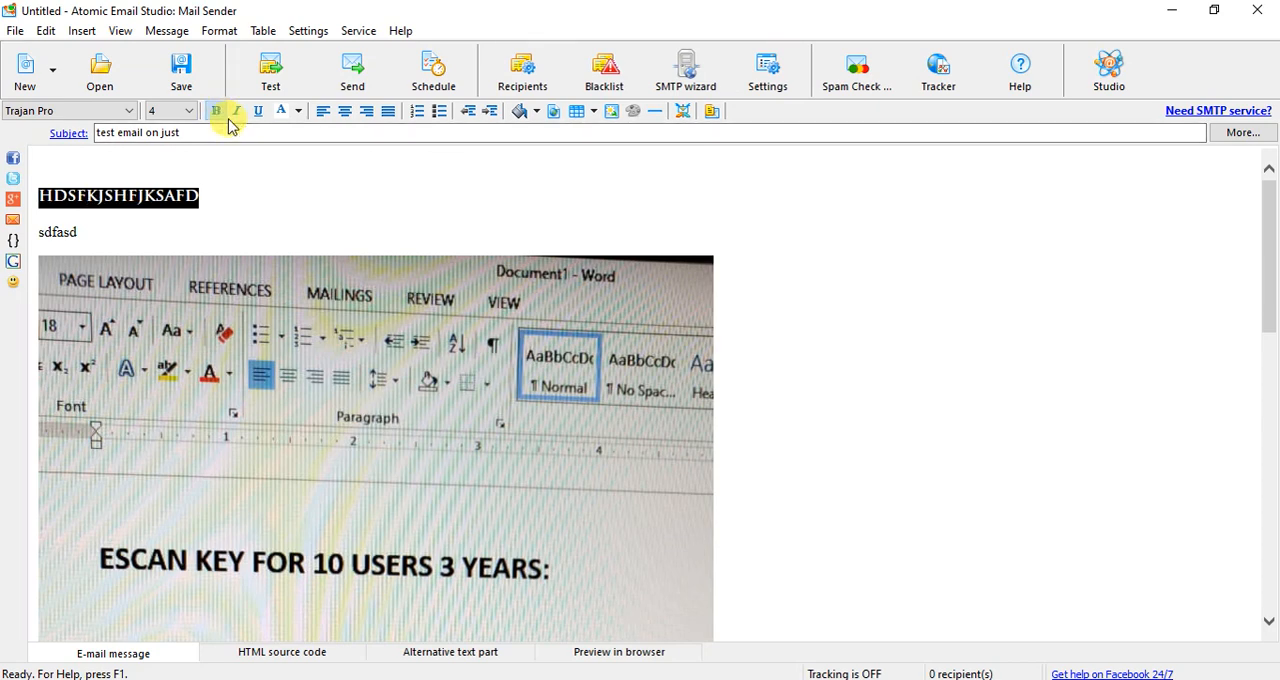
click(298, 112)
click(306, 198)
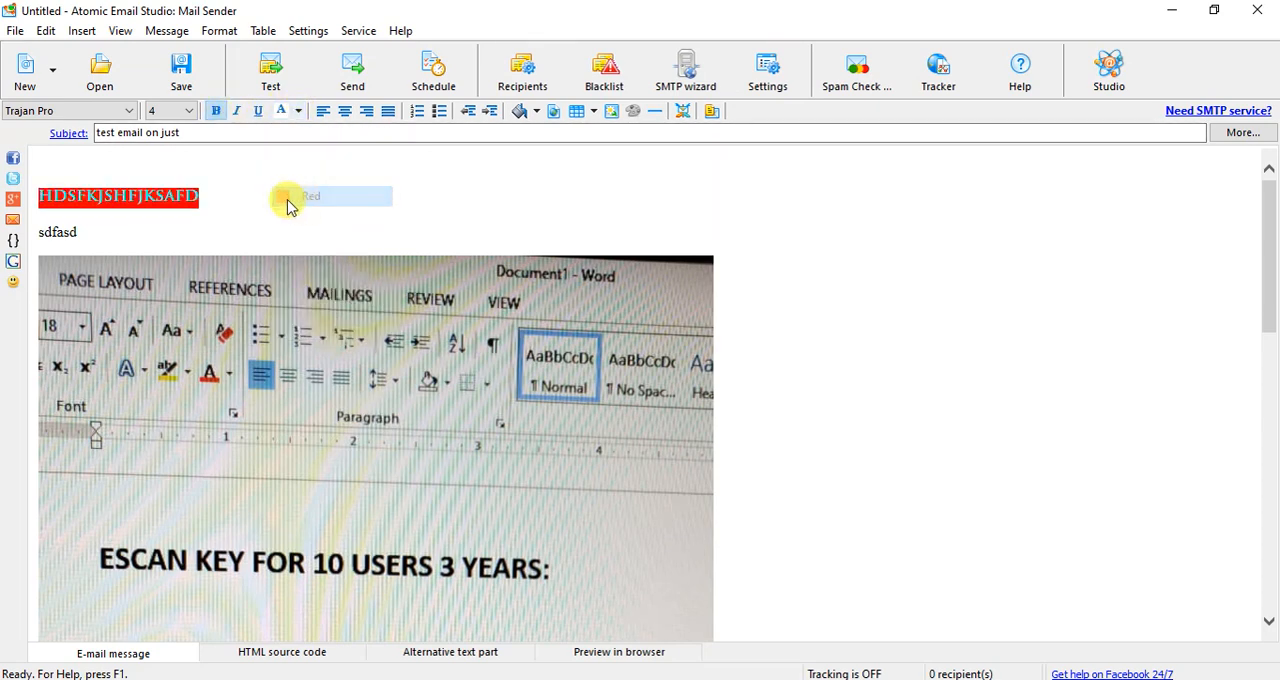
click(258, 206)
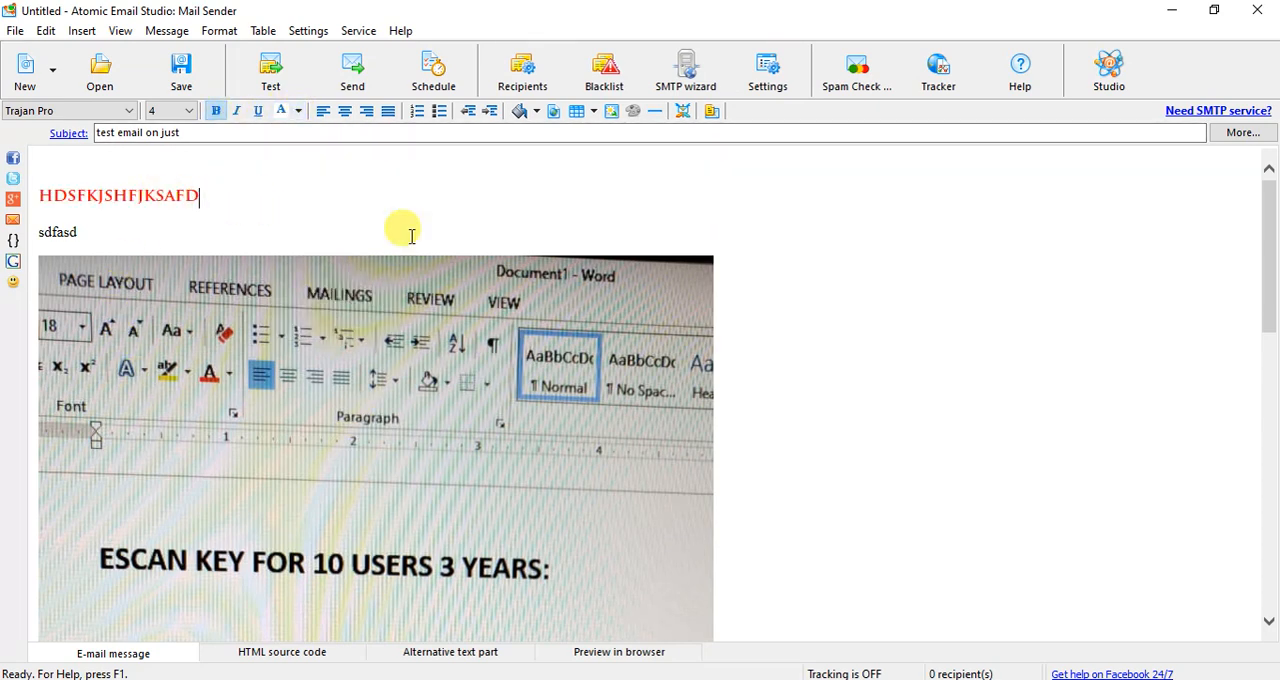
click(537, 113)
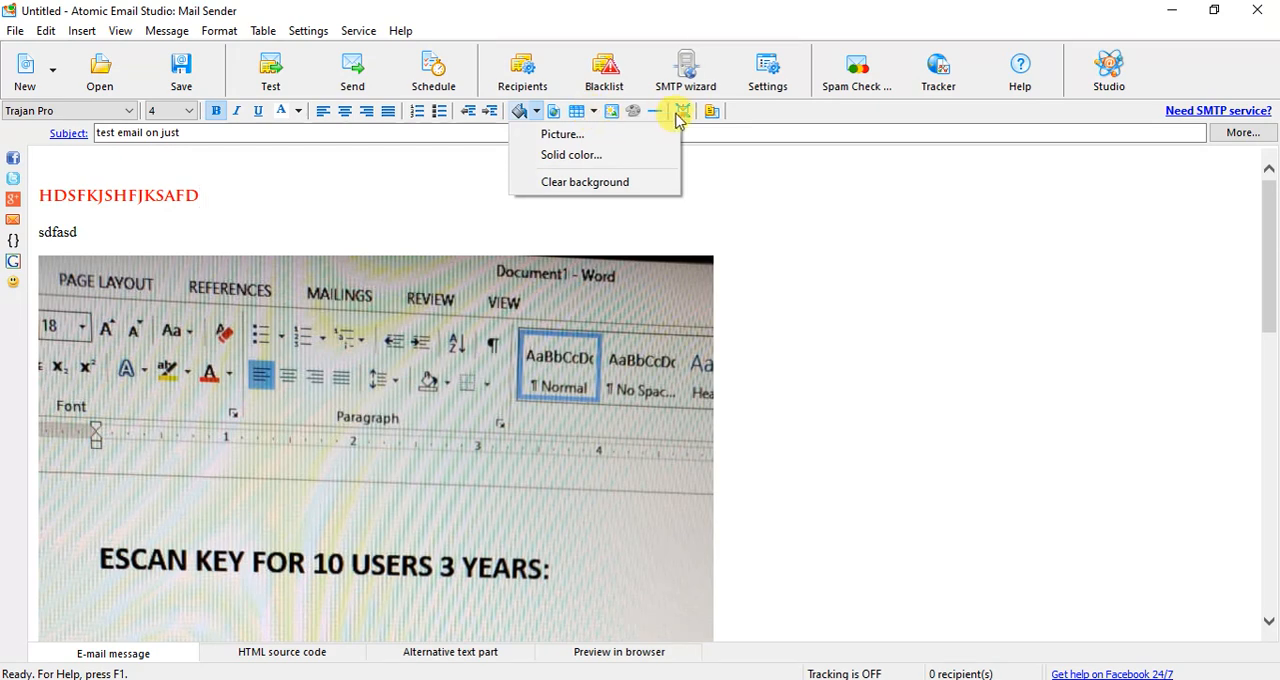
click(766, 200)
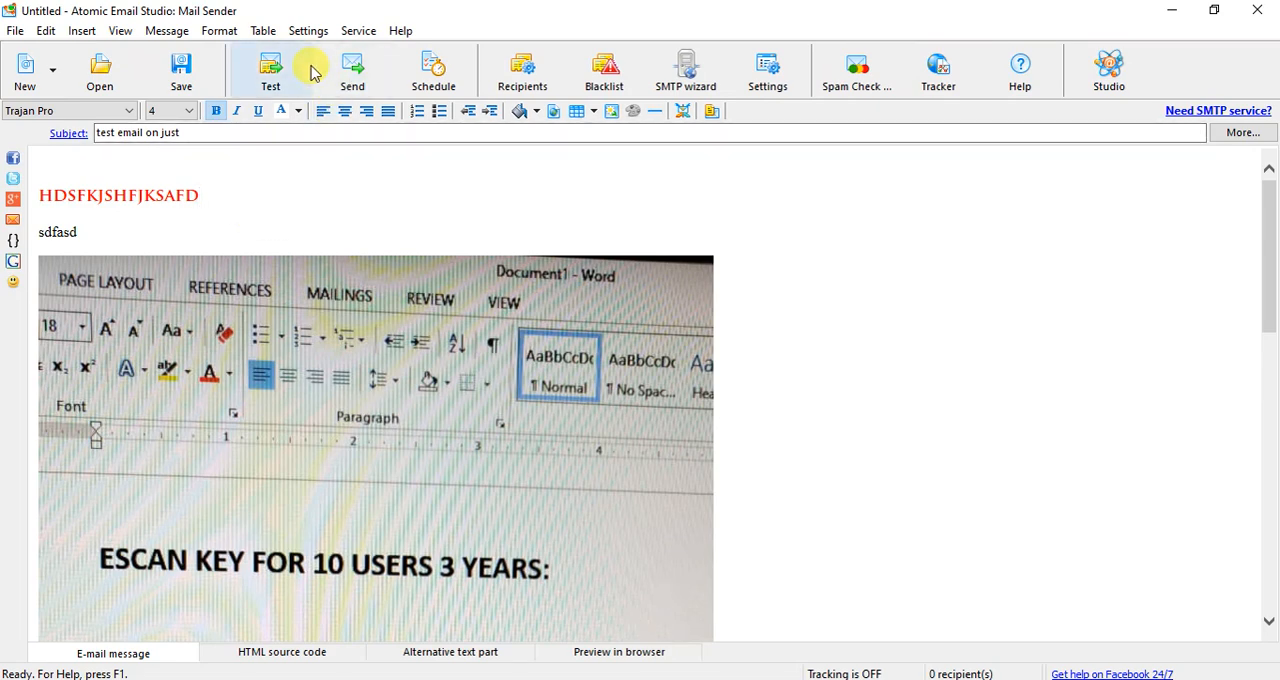
- Import the recipients from the file "test email.xlsx" on the Desktop, widen the email column and close the recipients list
click(524, 86)
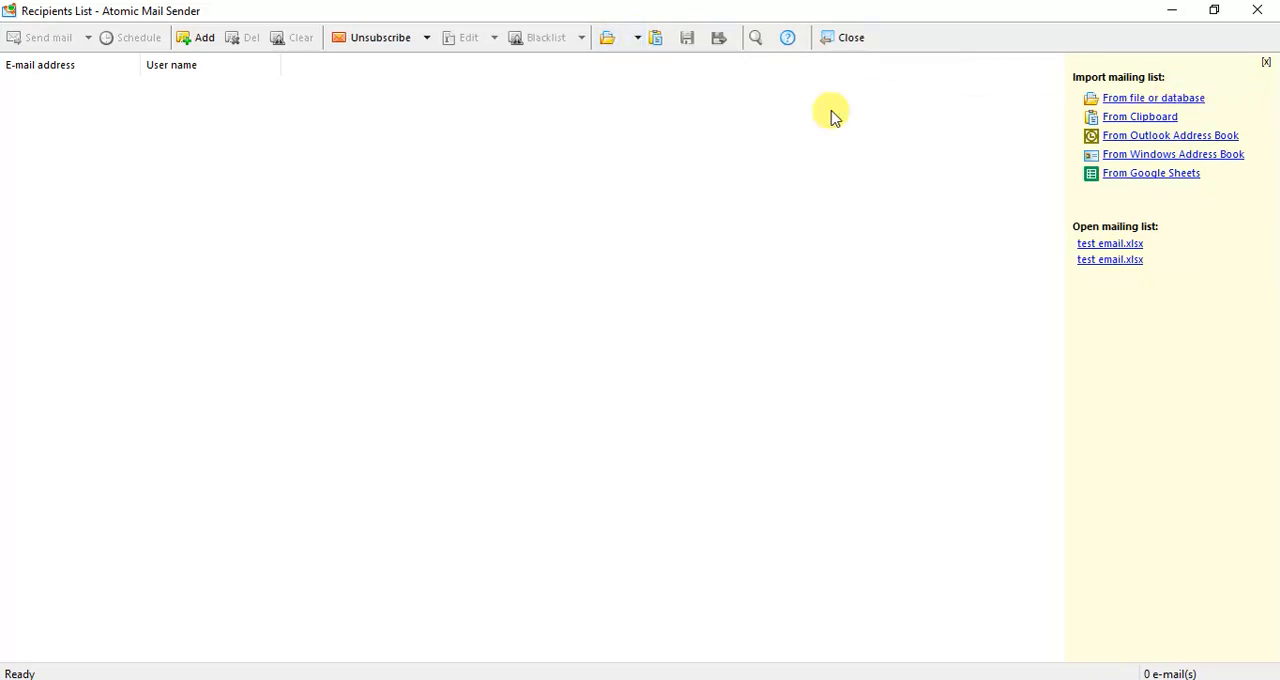
click(637, 37)
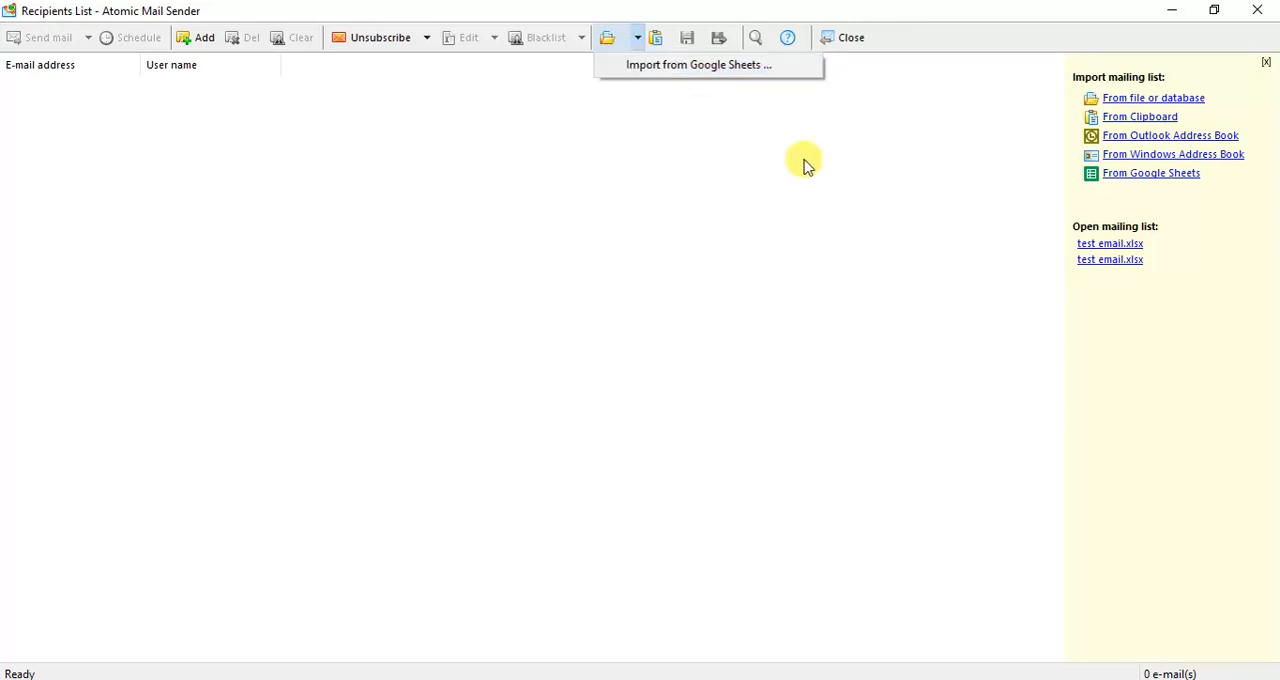
click(845, 175)
click(1183, 99)
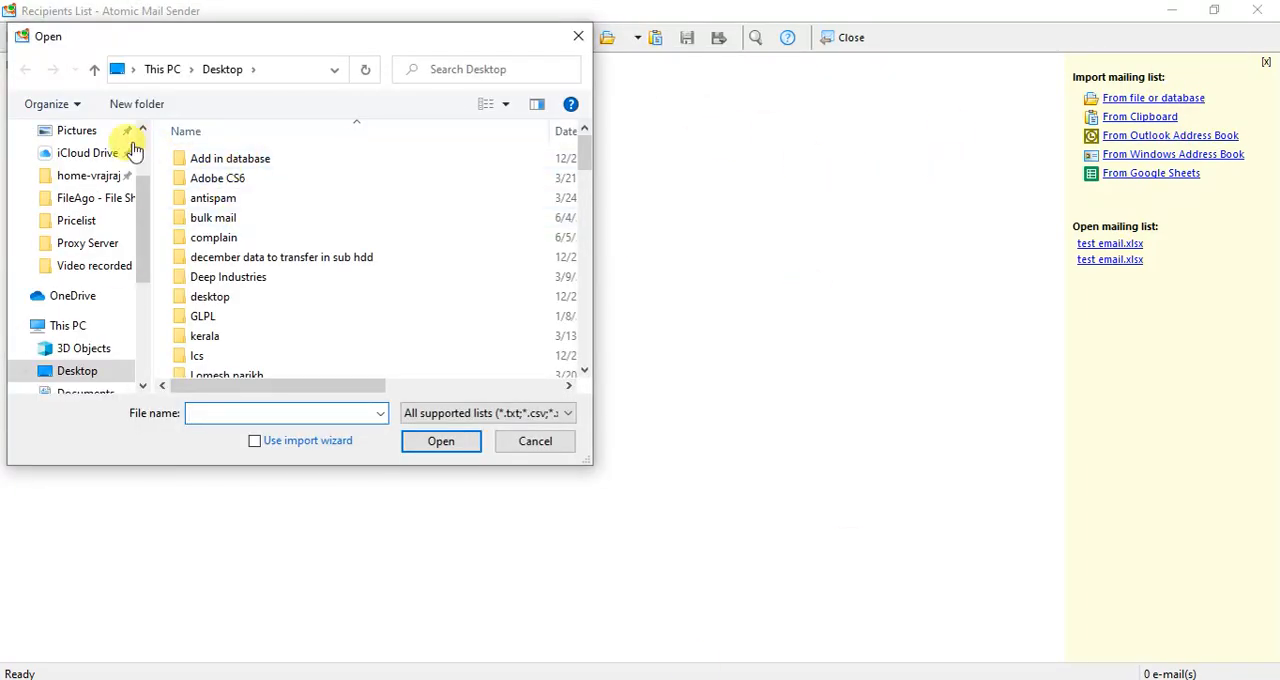
click(180, 162)
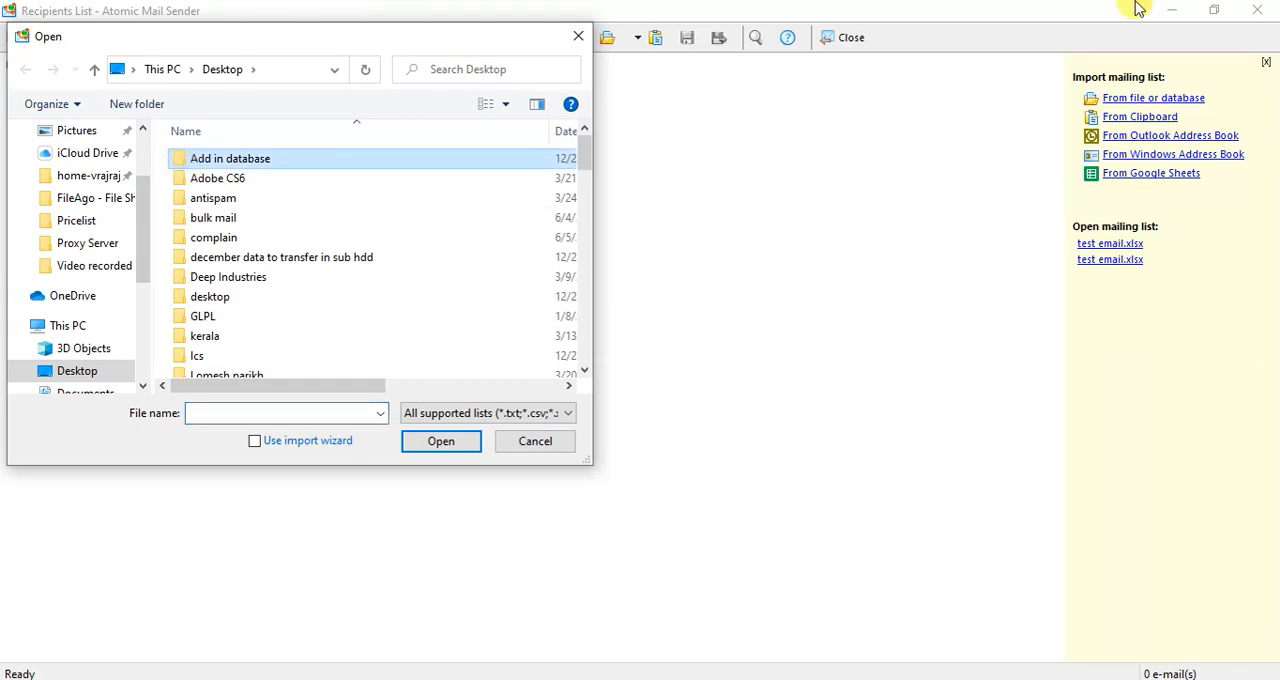
key(t)
key(t)
key(t)
key(t)
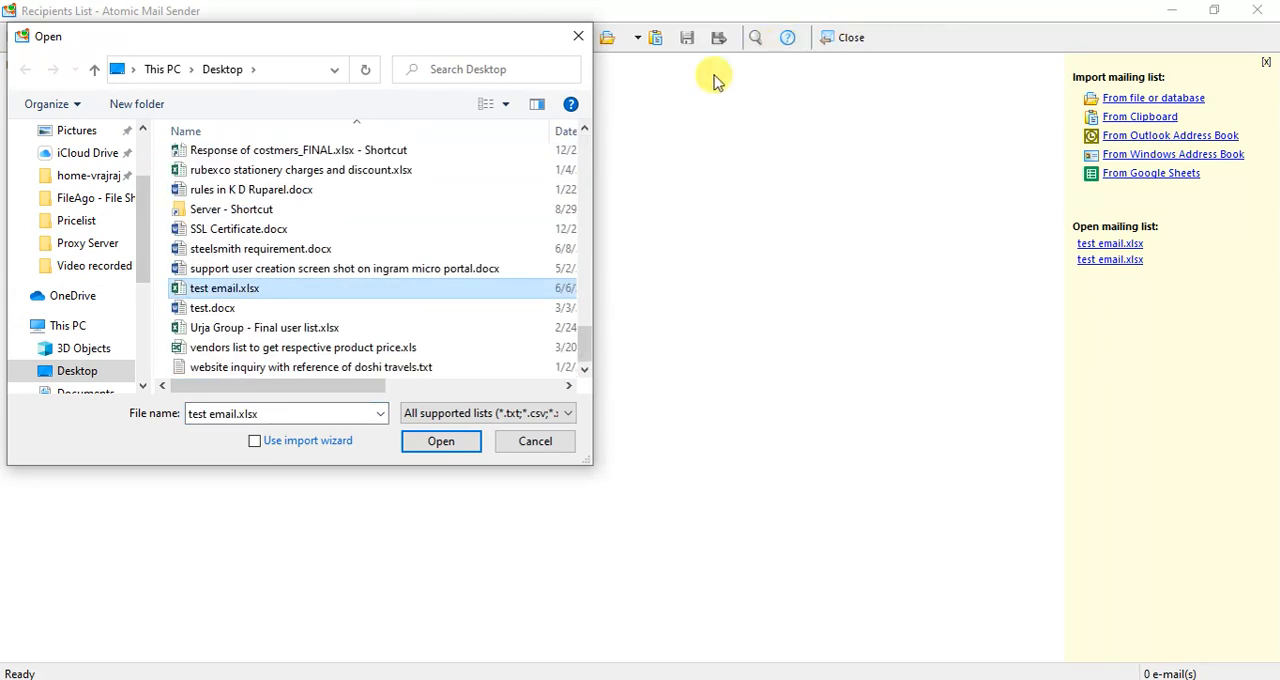
click(444, 451)
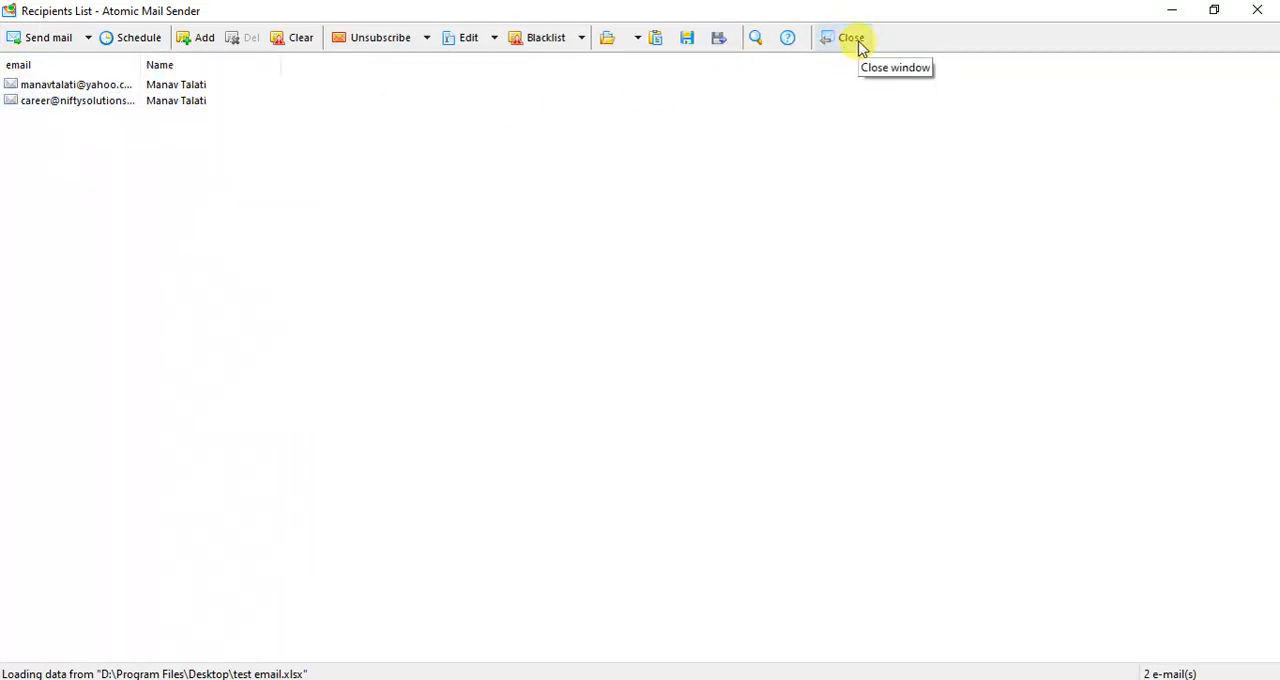
drag(141, 60, 310, 63)
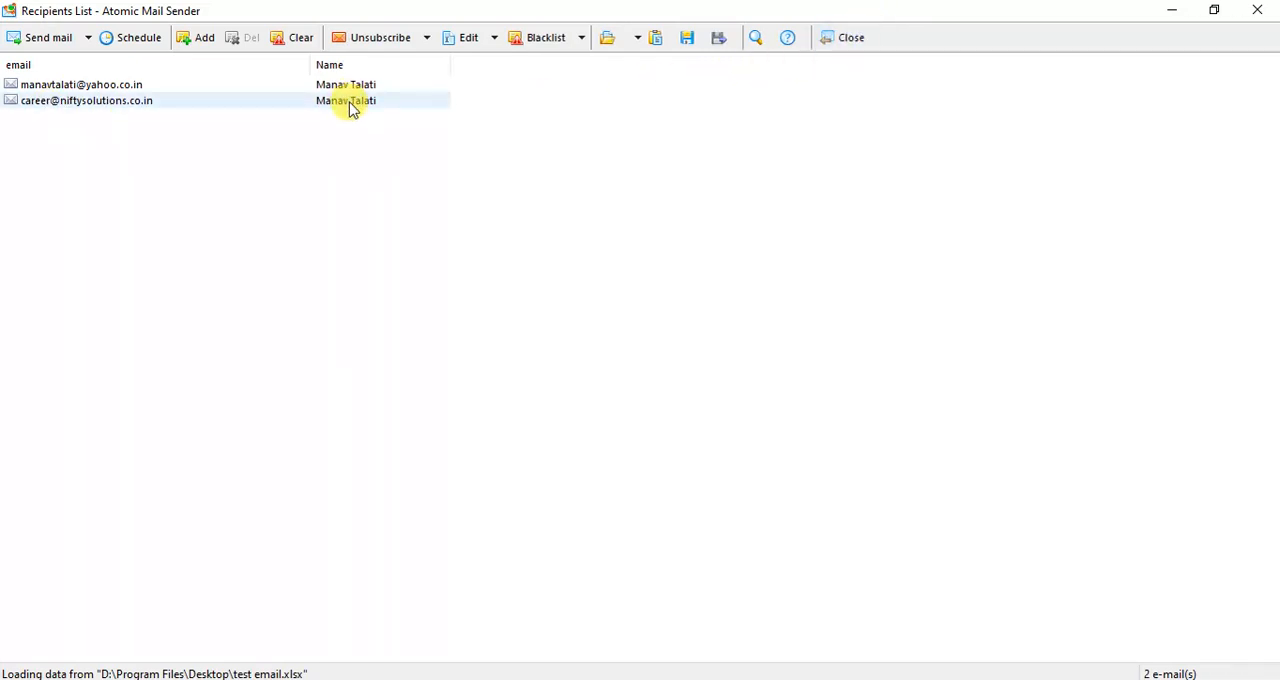
click(851, 38)
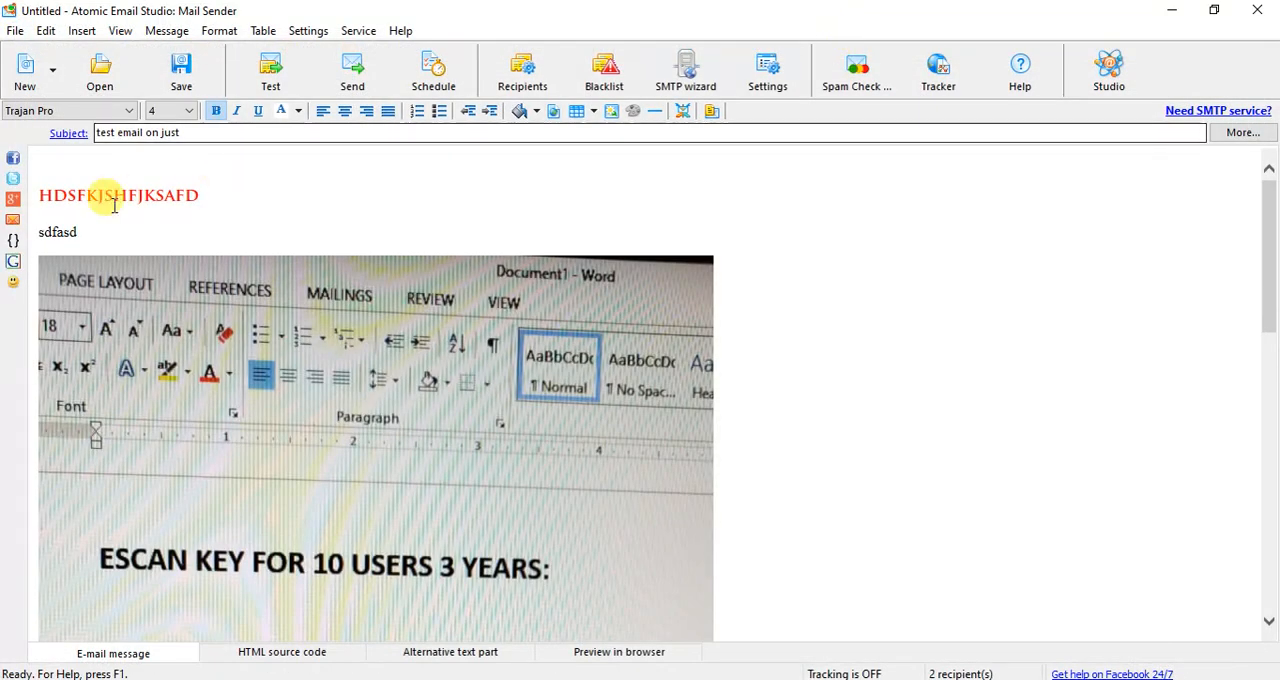
- Add the greeting "Dear" followed by the Name merge field on the empty line above the red text
click(54, 165)
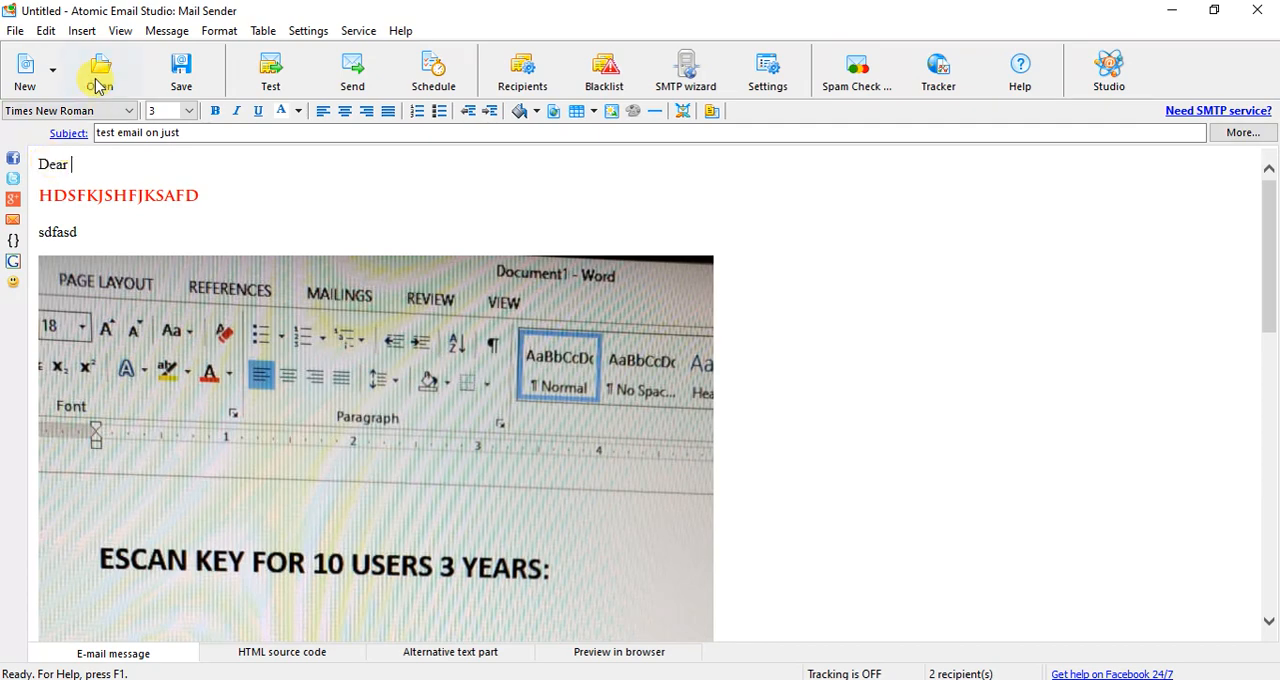
click(91, 33)
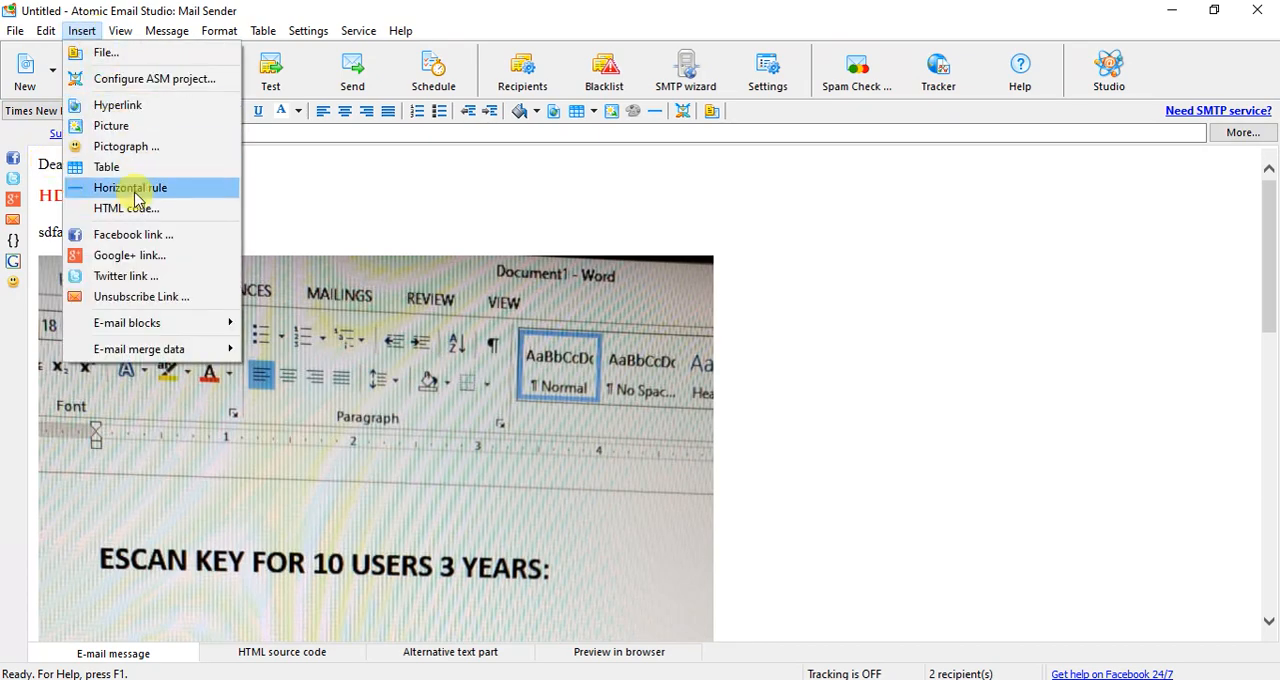
mouse_move(180, 347)
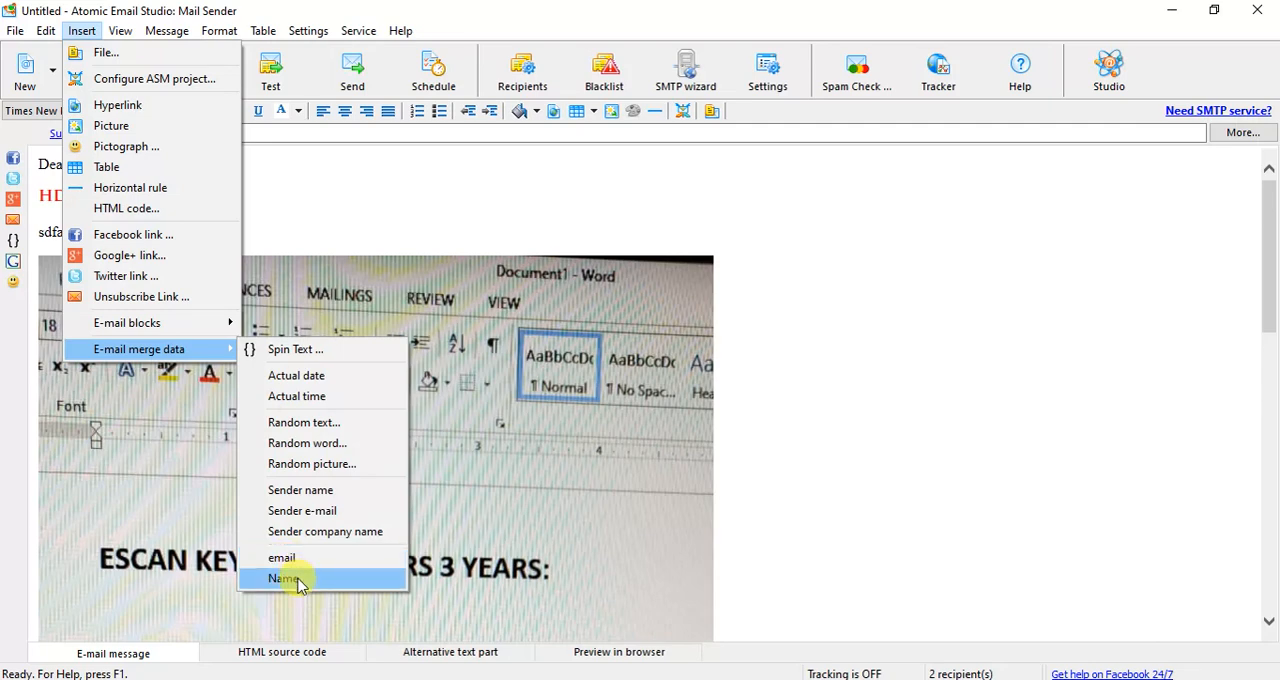
click(285, 579)
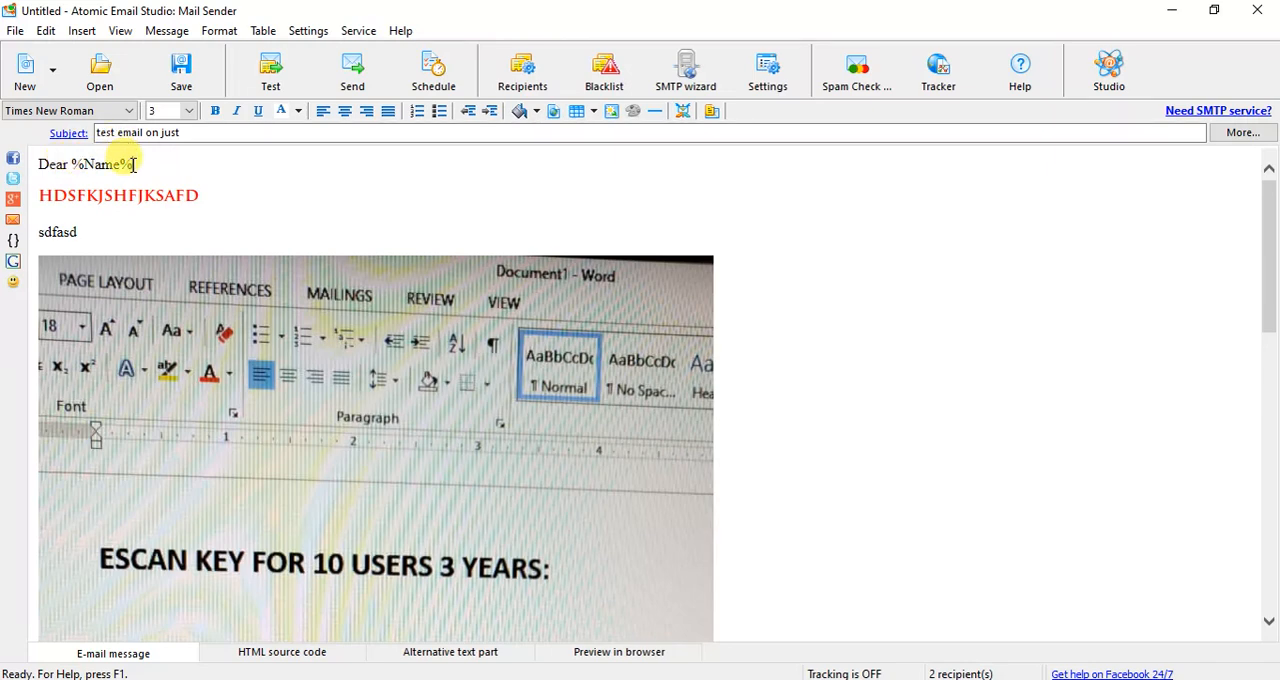
- Save the message as an Atomic Mail Sender project named "123" in the Projects folder
click(181, 80)
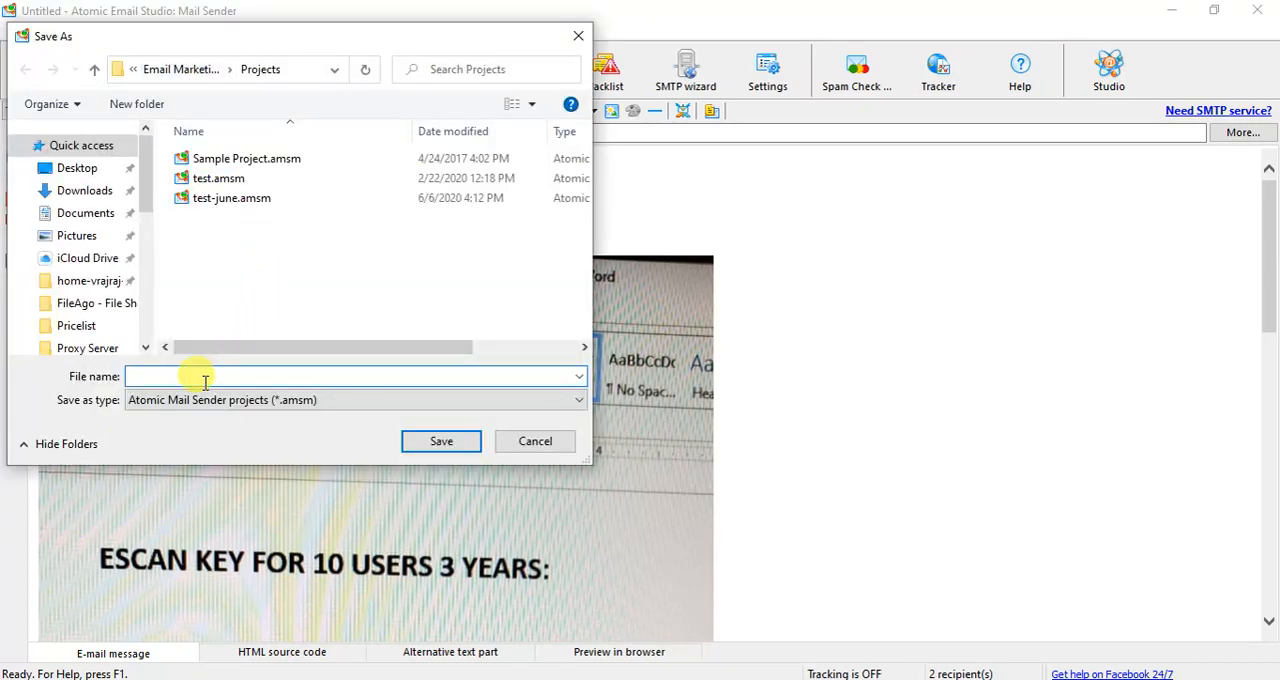
text(123)
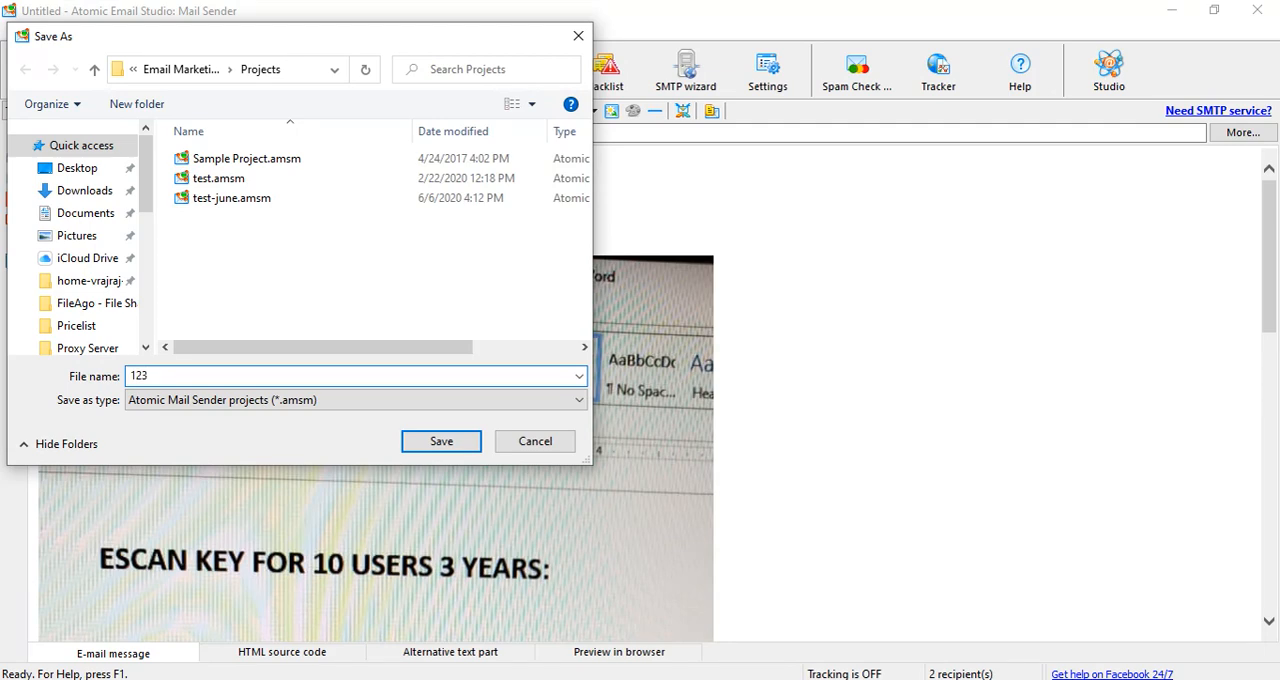
click(437, 441)
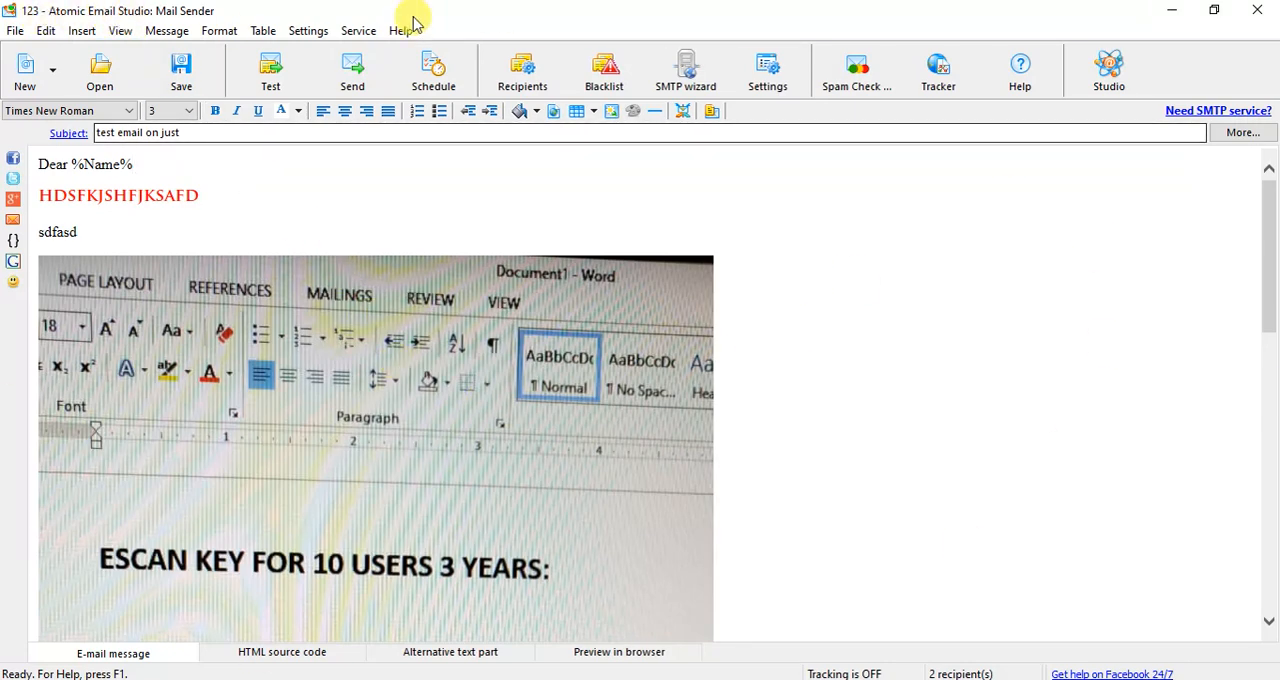
- Check the Send Mail Monitor without starting the mailing, and review the properties of the SMTP server smtp-18.luxsci.com in the common settings
click(350, 84)
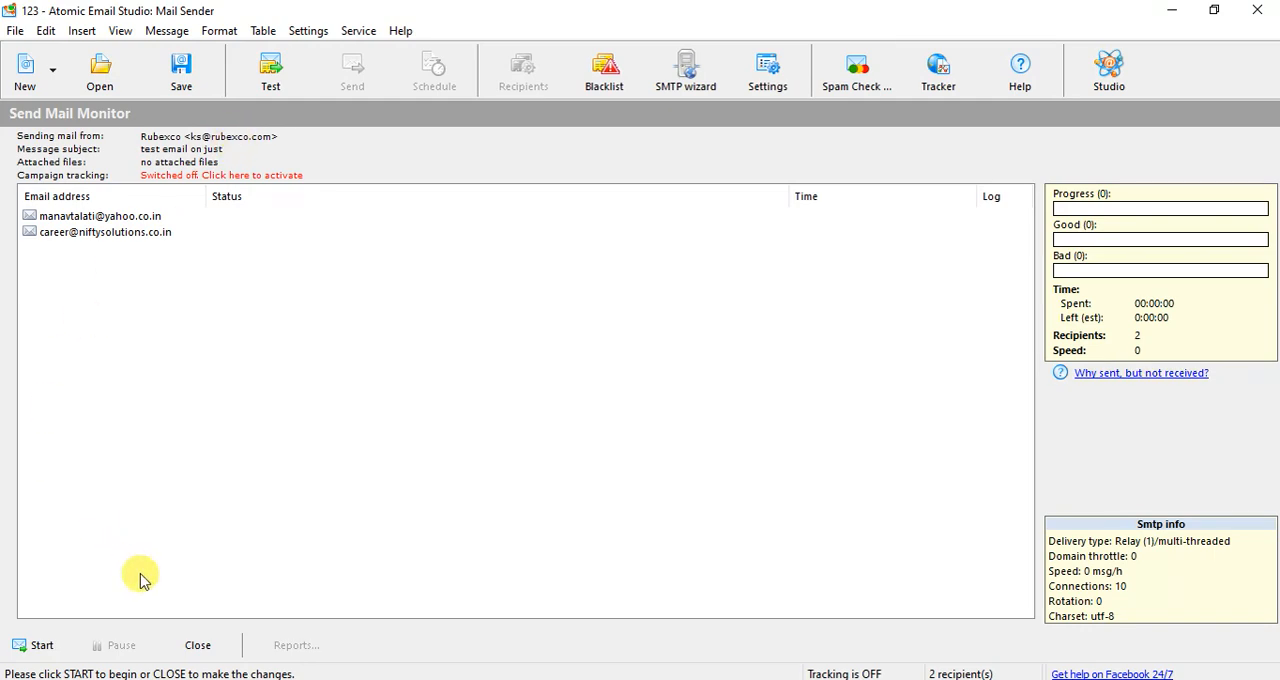
click(195, 646)
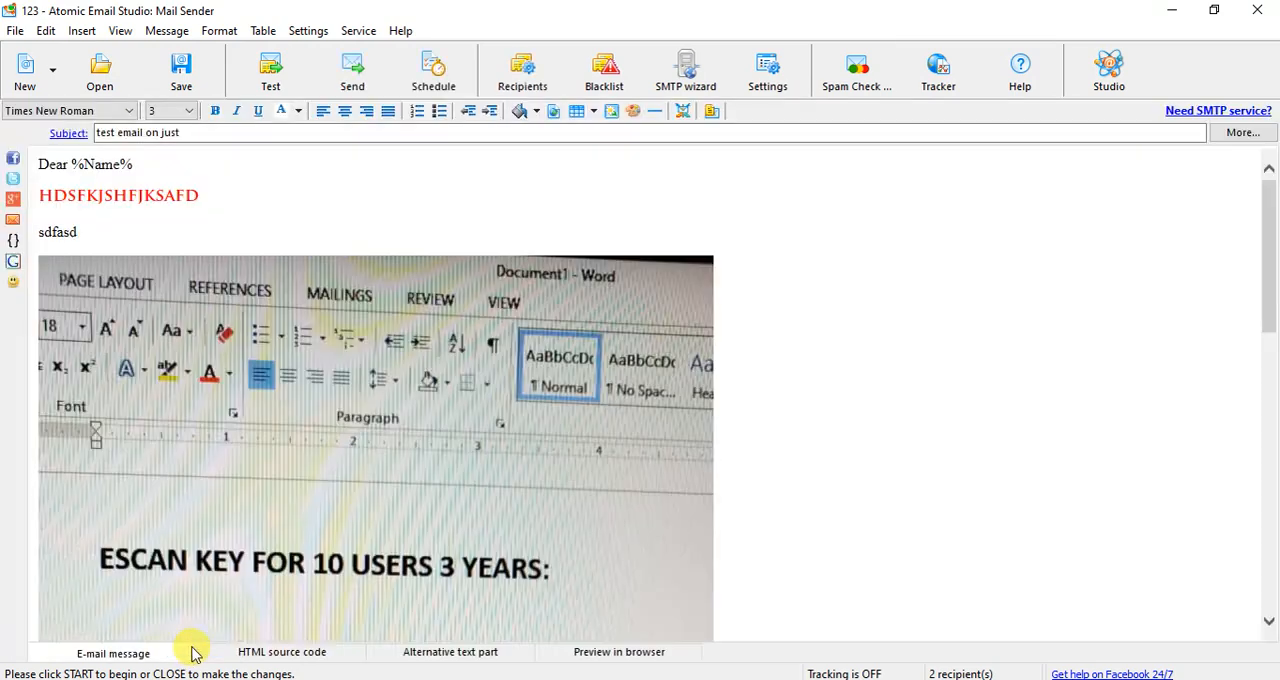
click(320, 31)
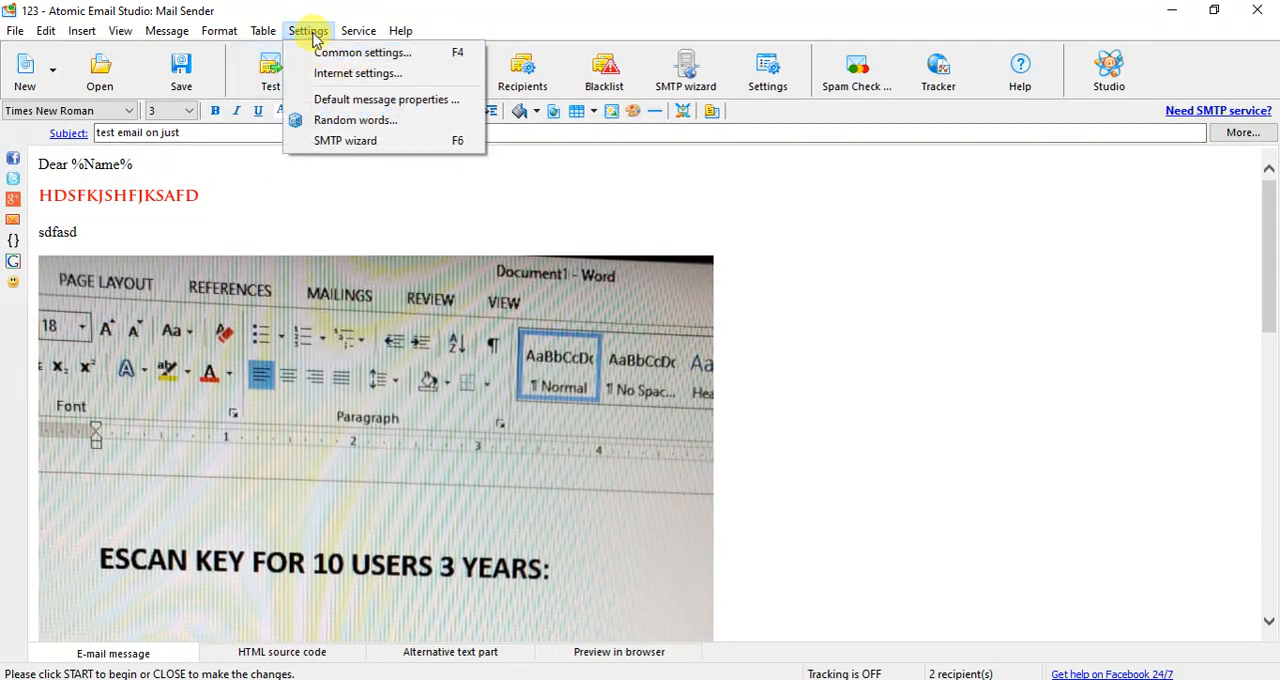
click(338, 62)
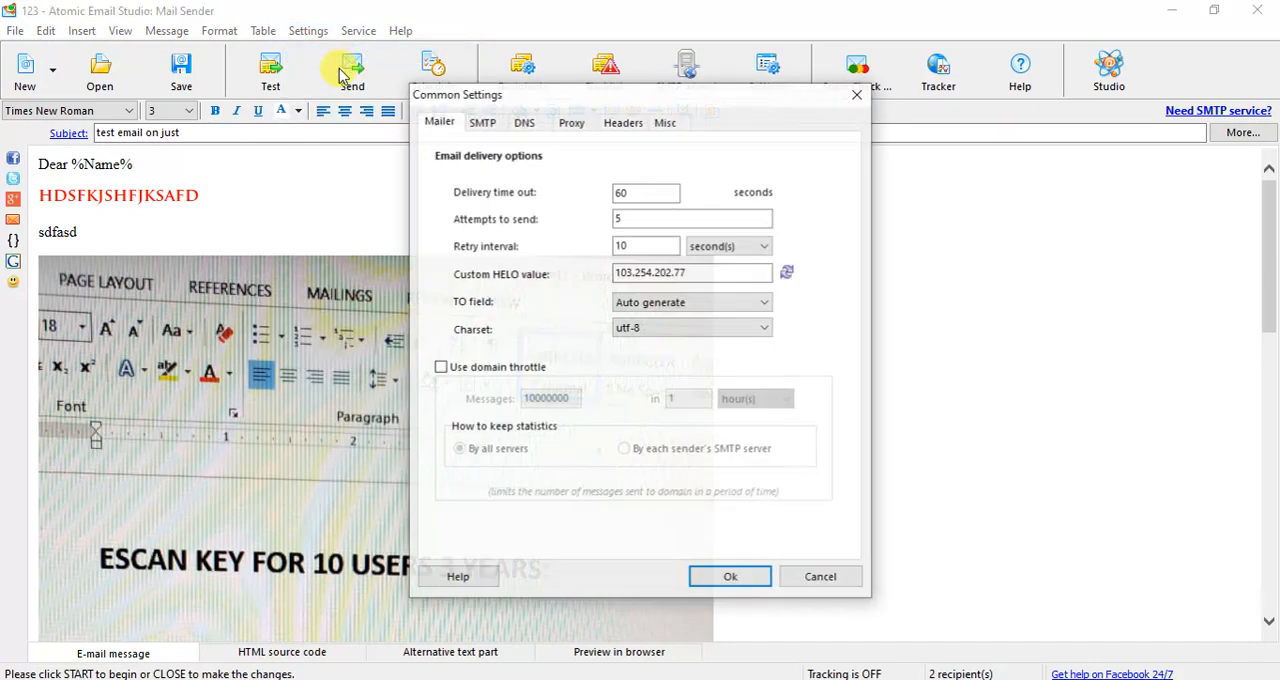
click(482, 122)
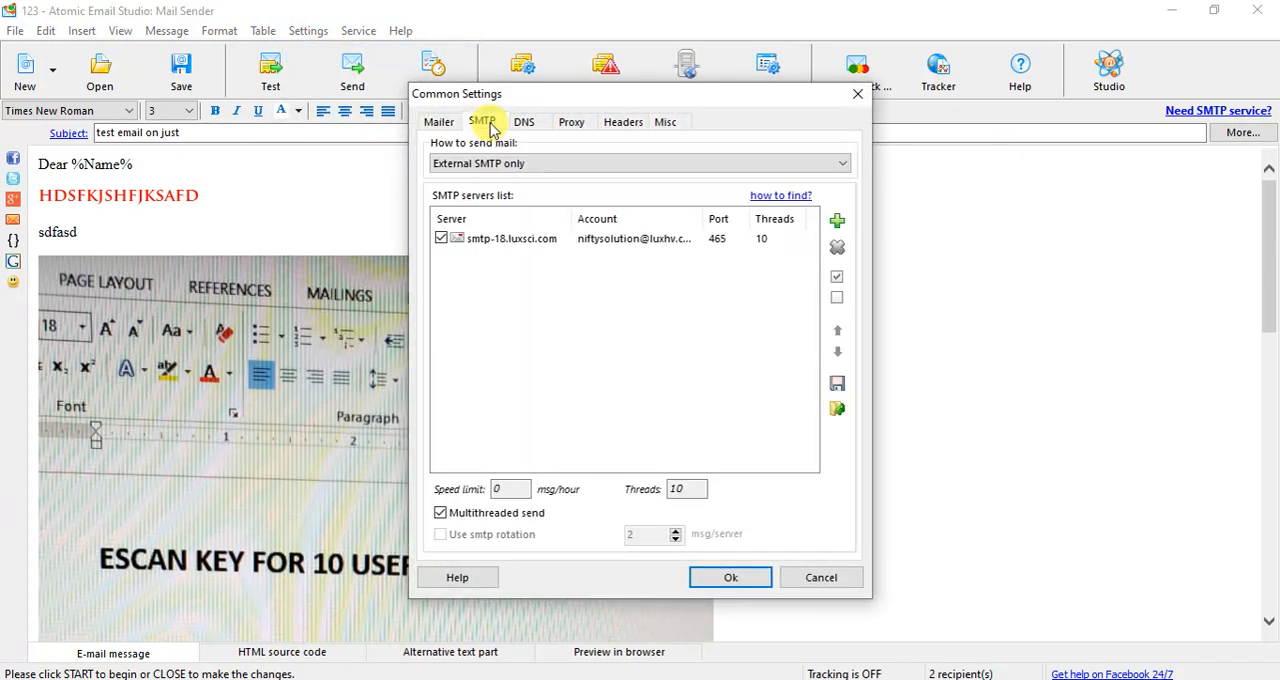
click(498, 244)
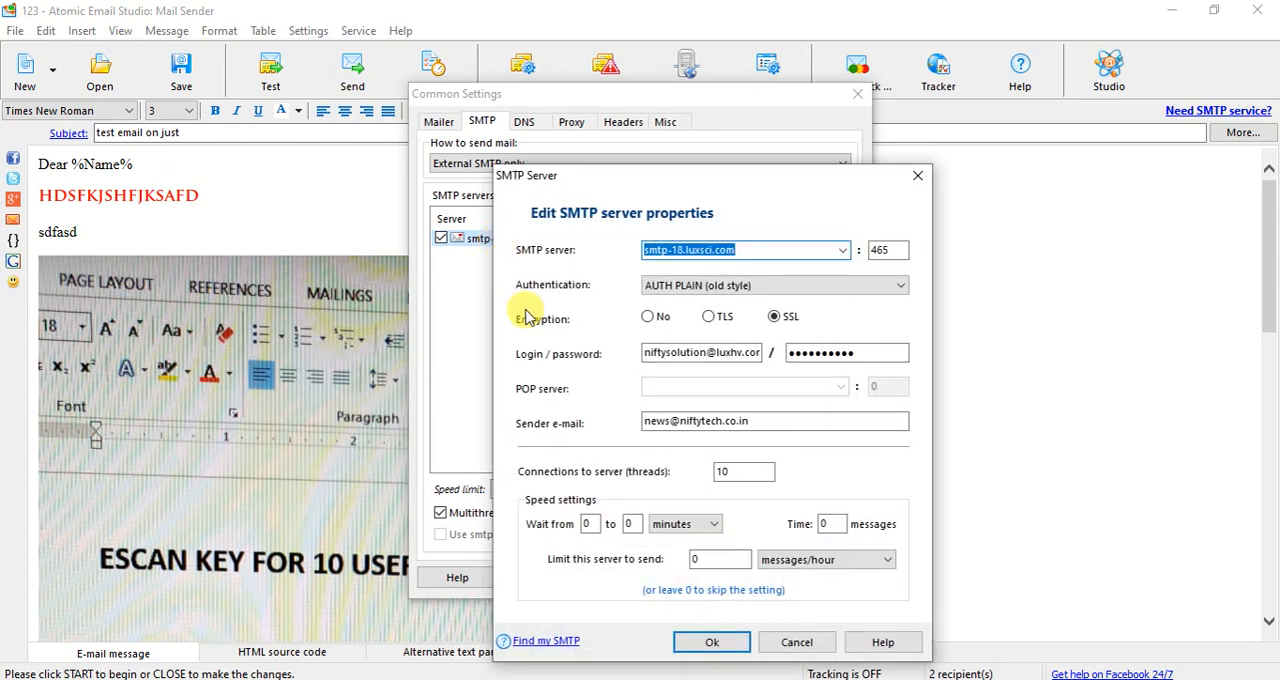
click(799, 642)
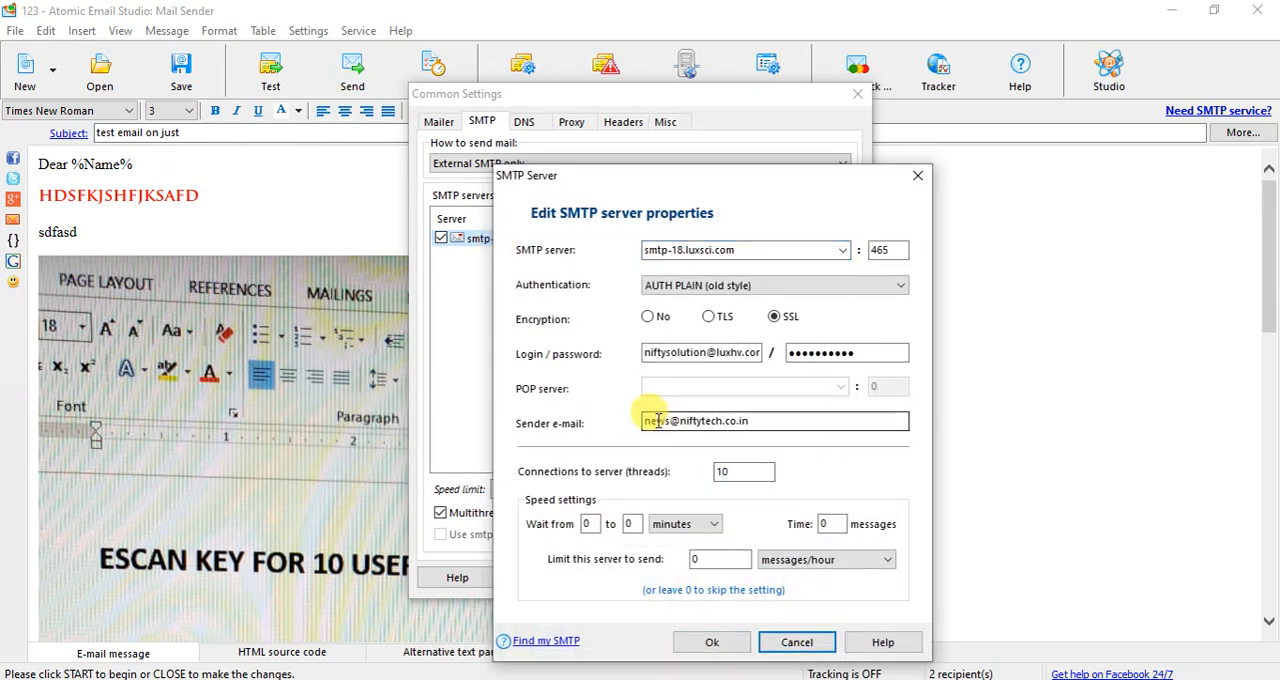
click(808, 645)
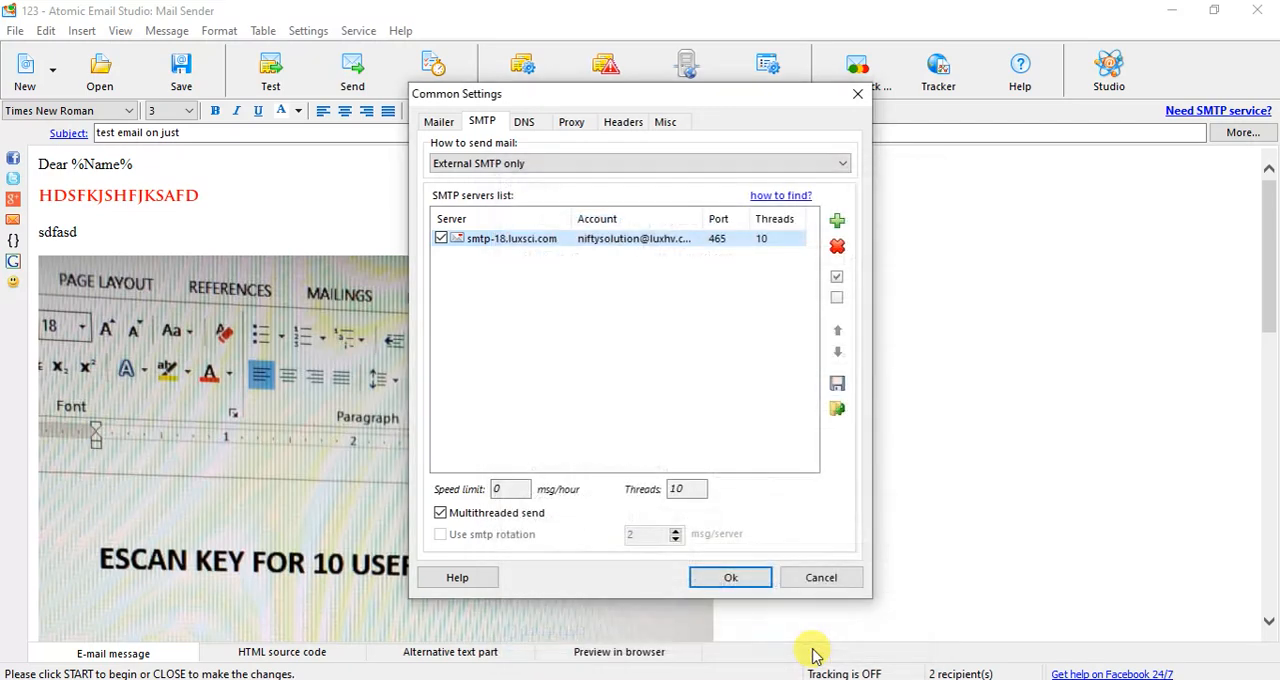
- Close the common settings without changes and review the recipients list
click(821, 580)
click(167, 31)
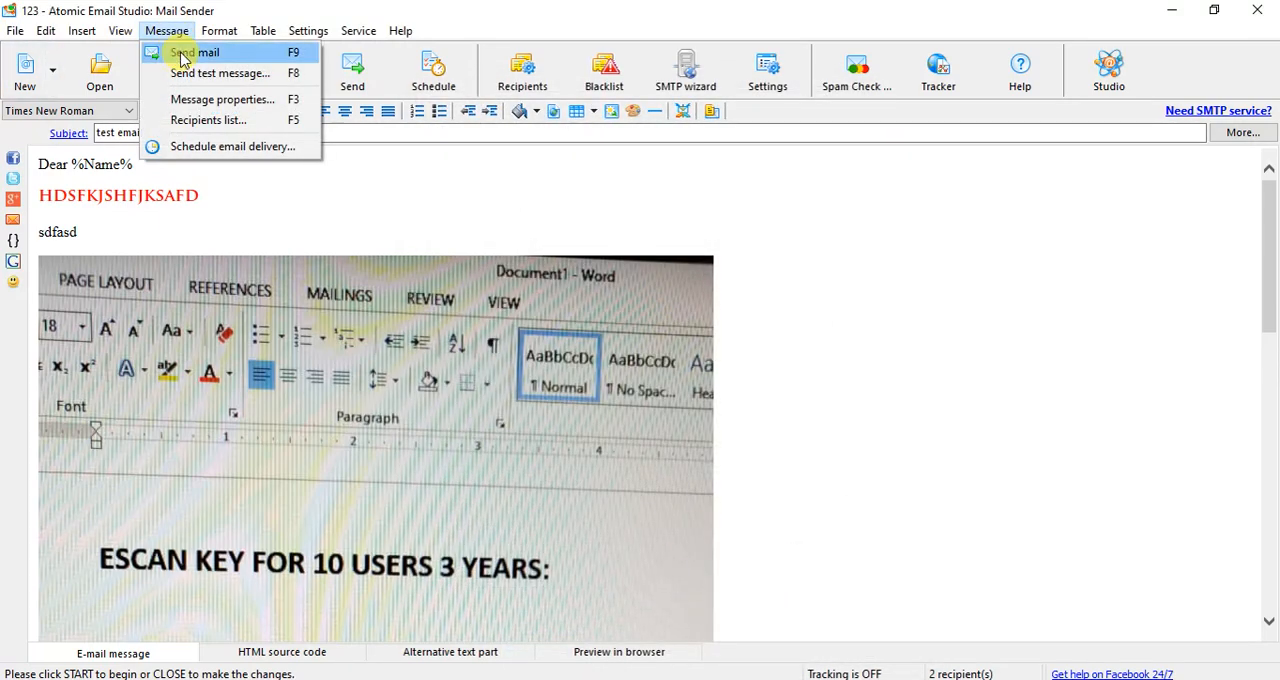
click(212, 120)
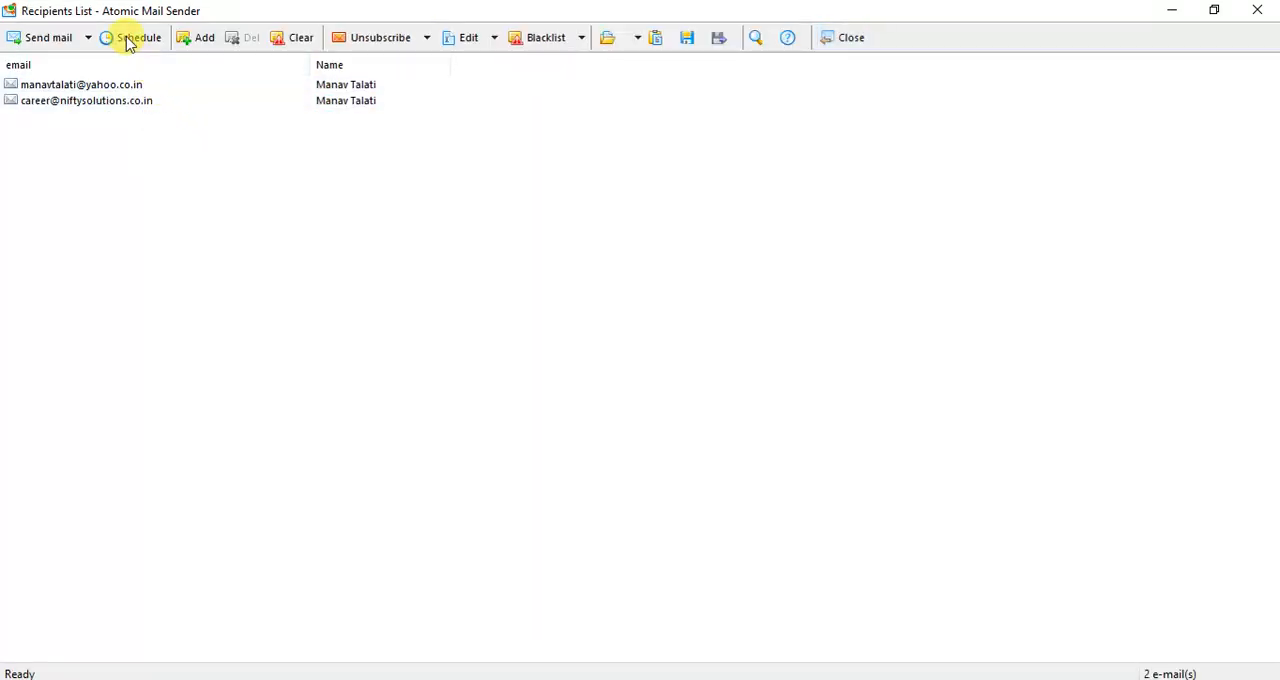
click(850, 40)
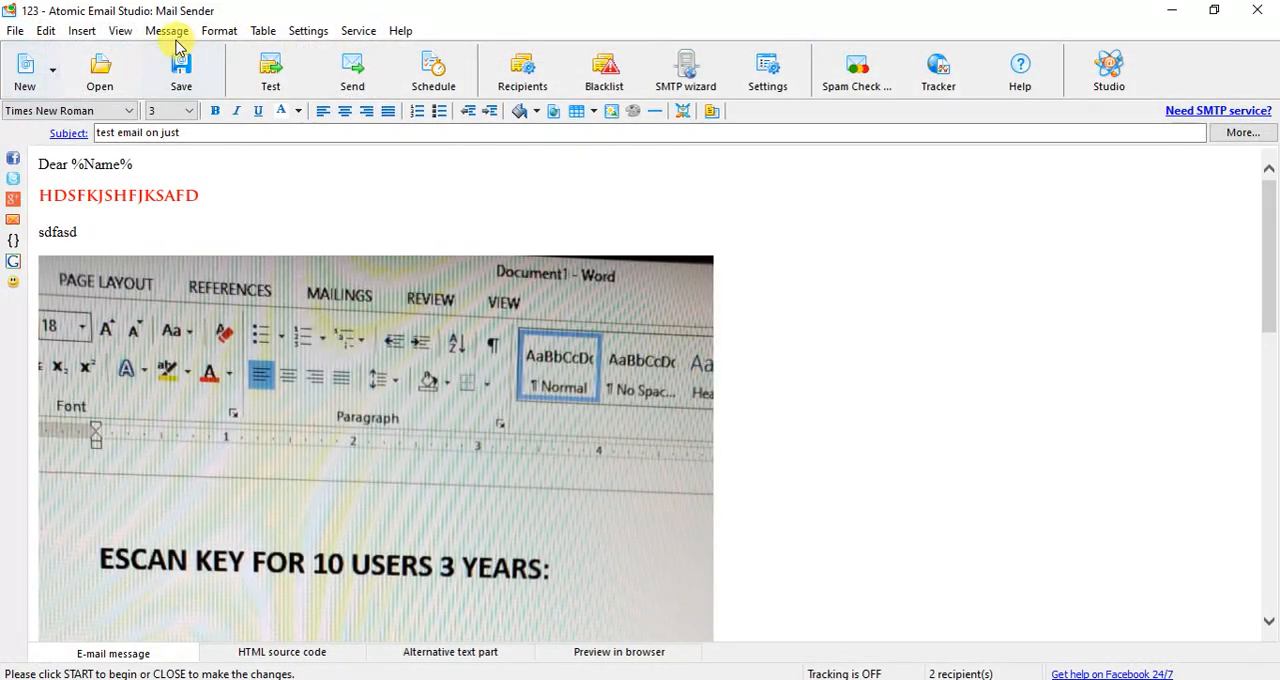
- In the message properties, set the sender's user name to "NIfty" and enter the sender's email address
click(168, 31)
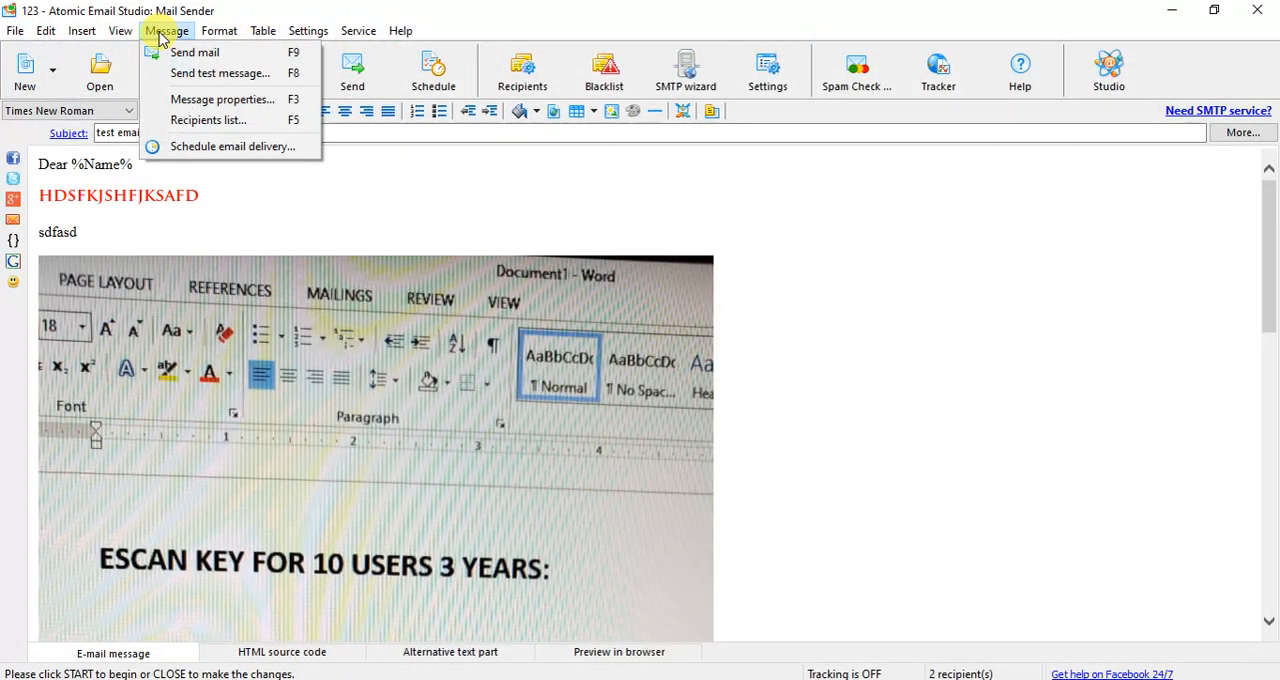
click(210, 99)
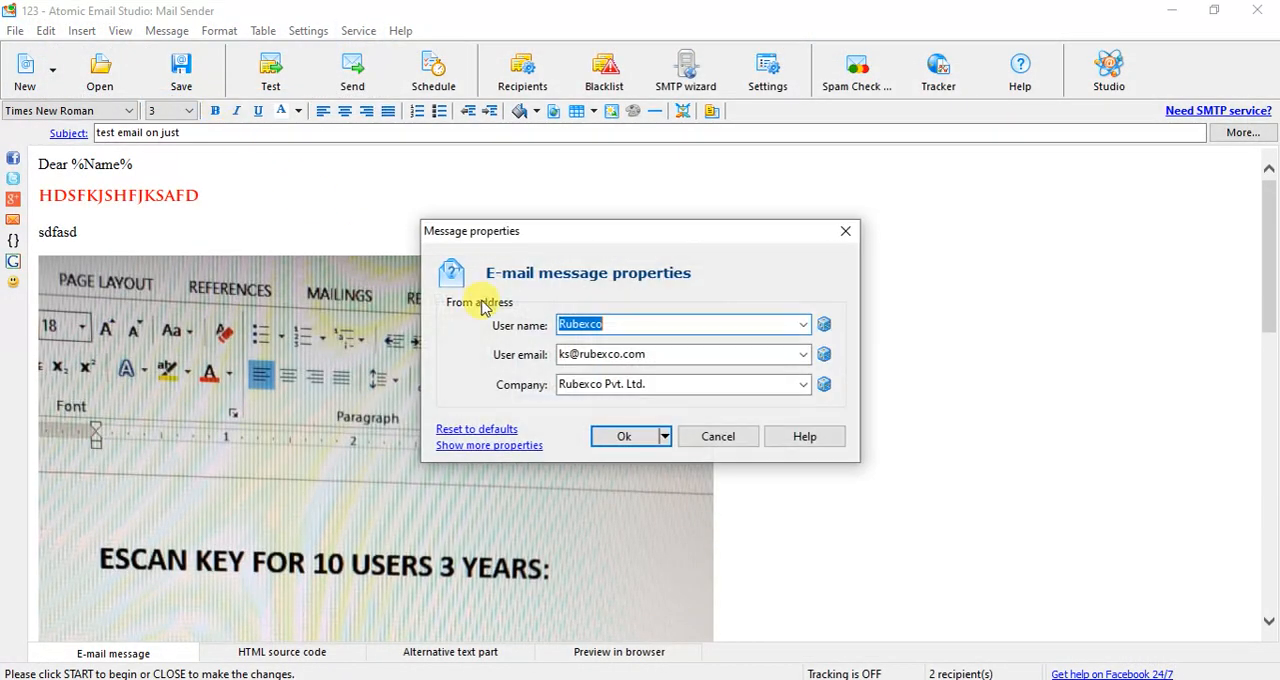
click(810, 325)
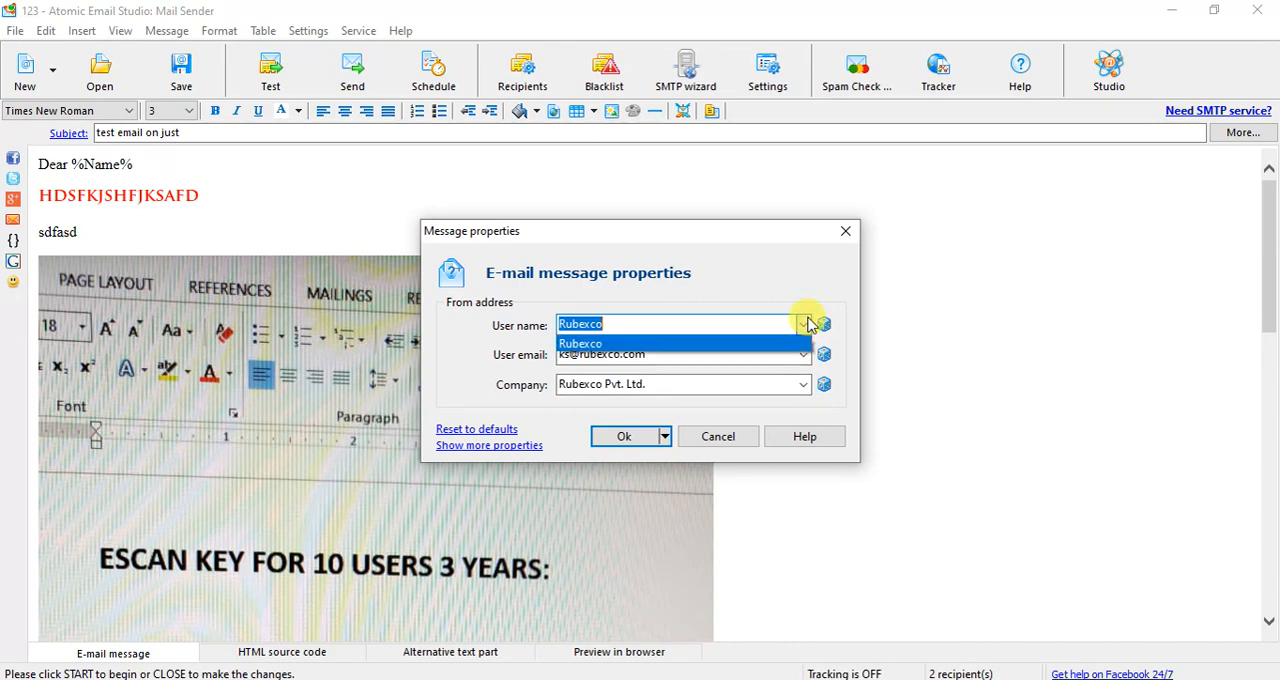
click(655, 322)
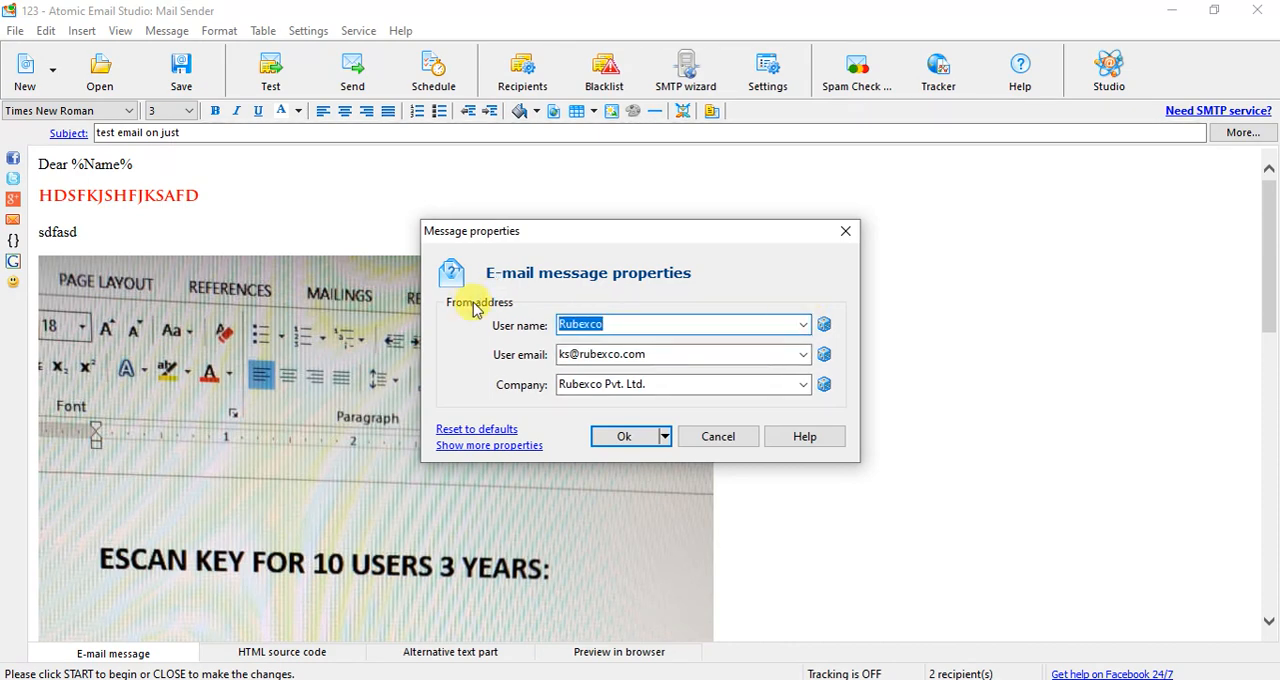
text(N)
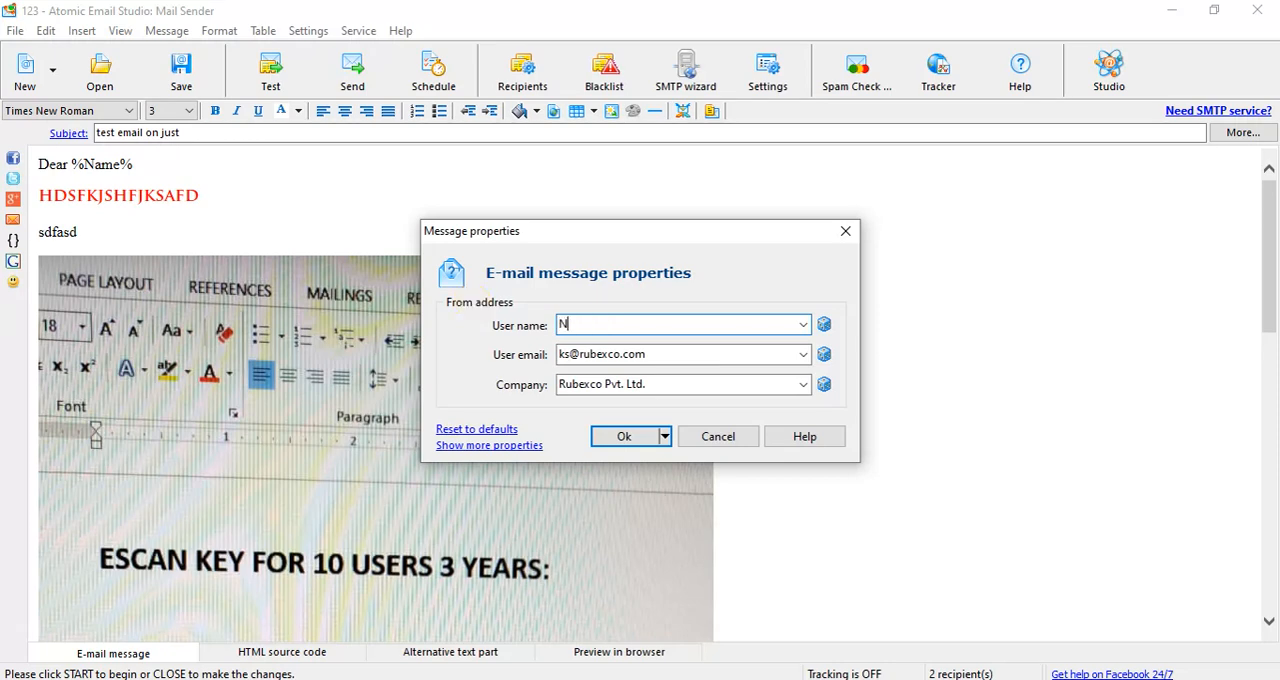
text(lfty)
key(Tab)
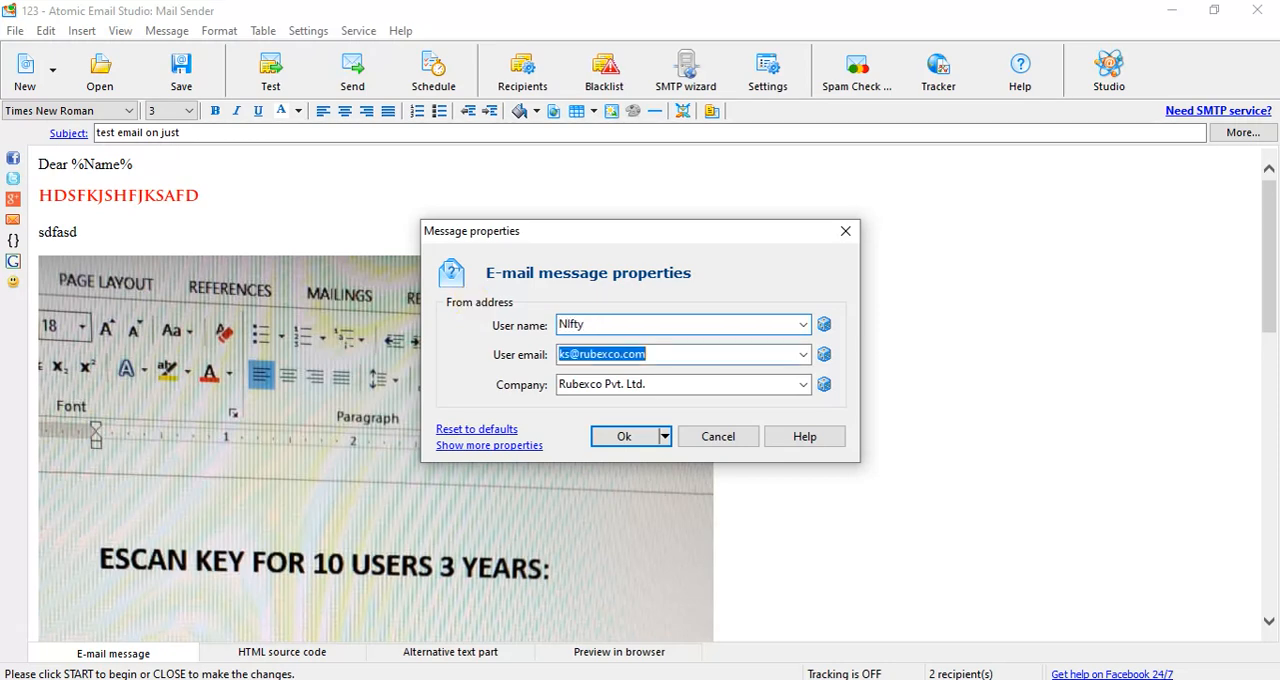
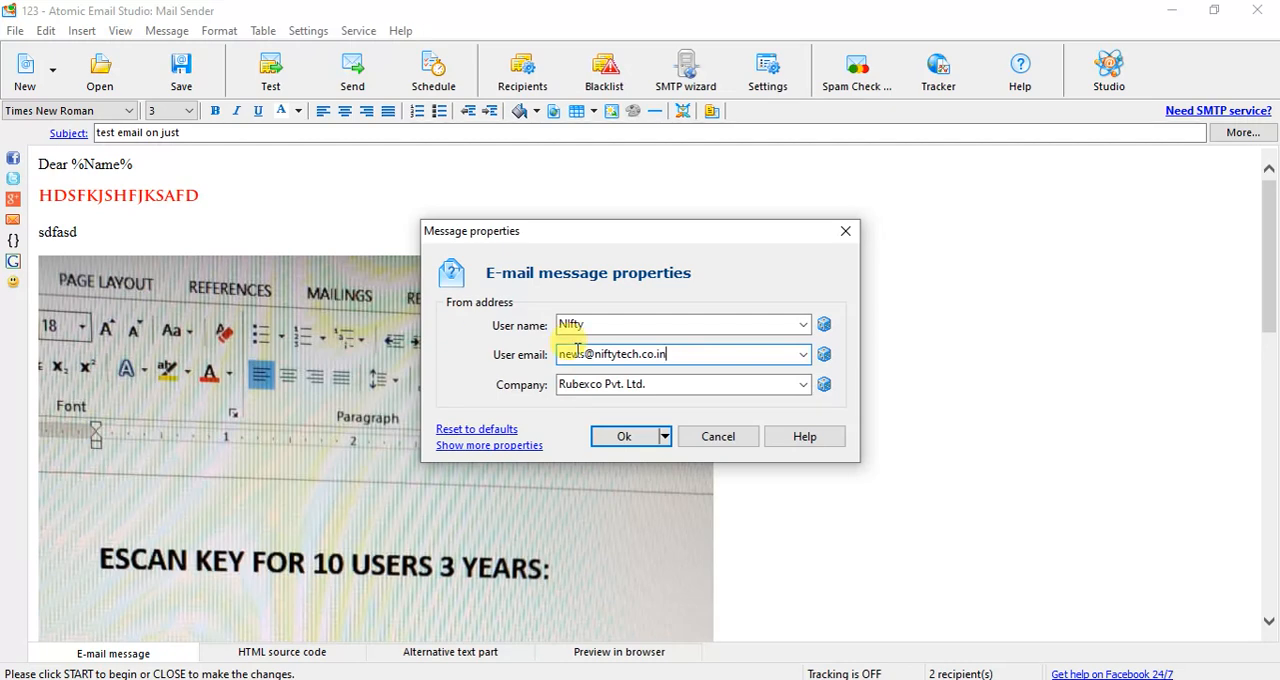
- Set the sender's company to "Nifty Solutions", apply the message properties and save the project
click(803, 385)
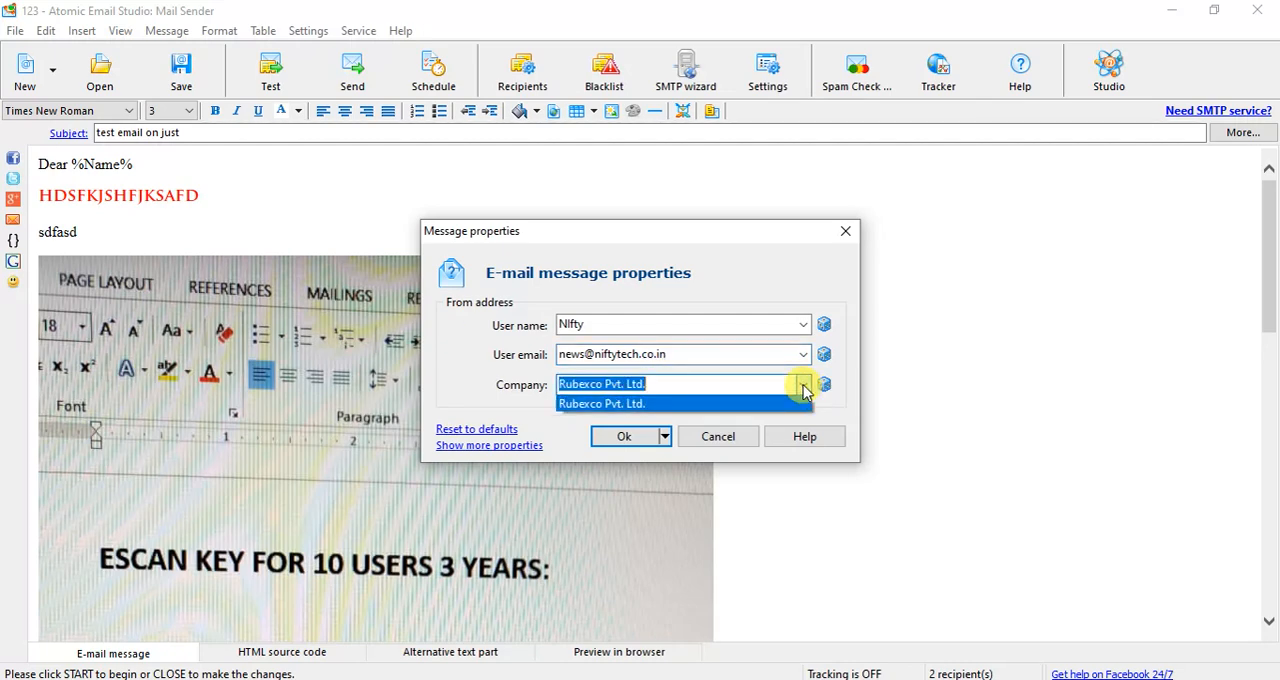
click(803, 388)
text(Nifty S)
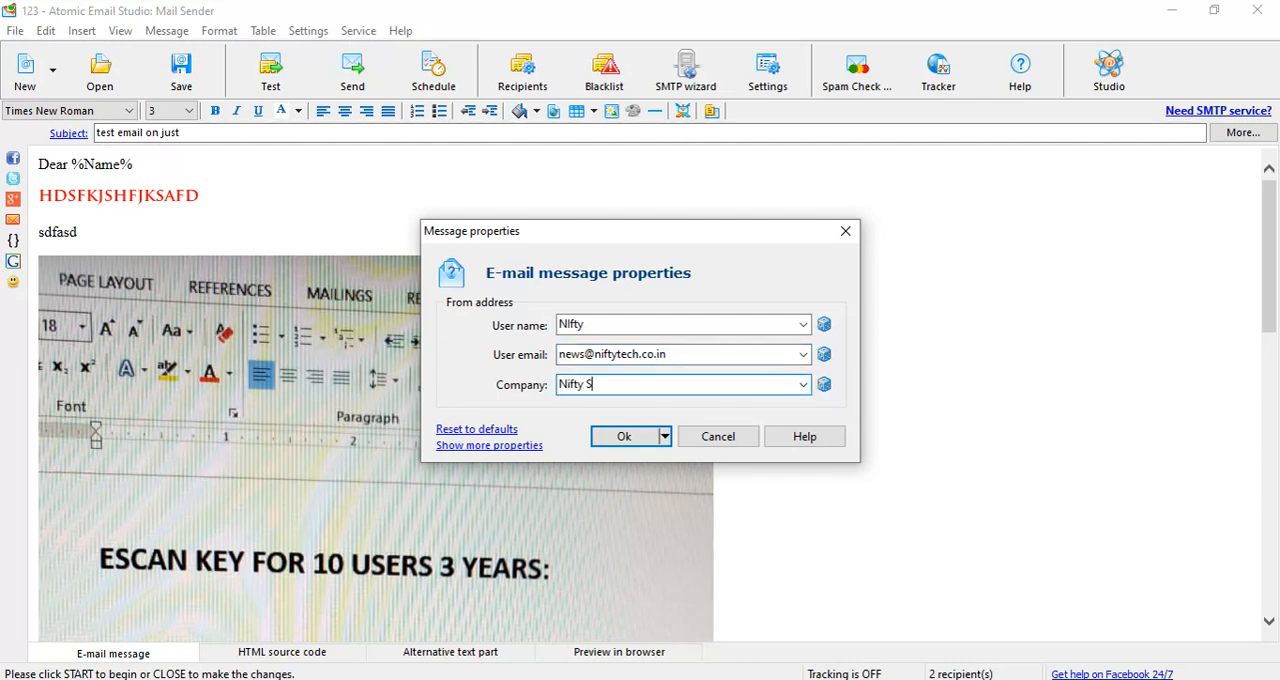
text(olutions)
click(623, 437)
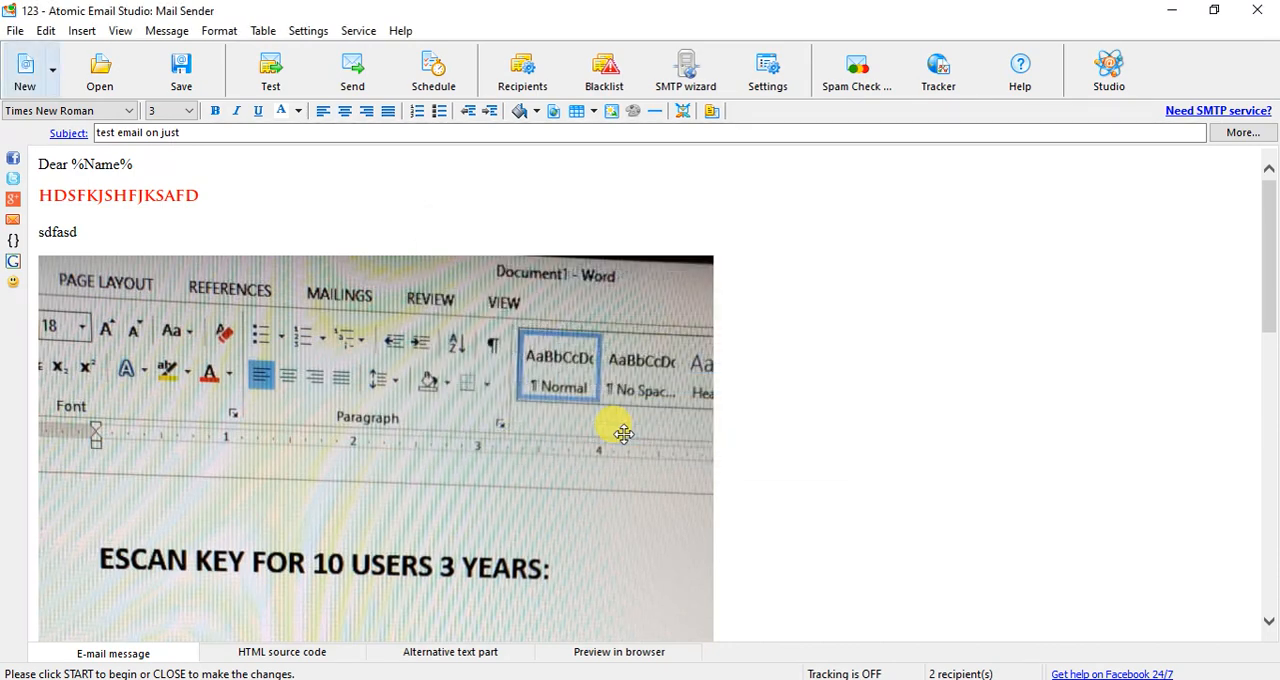
click(190, 83)
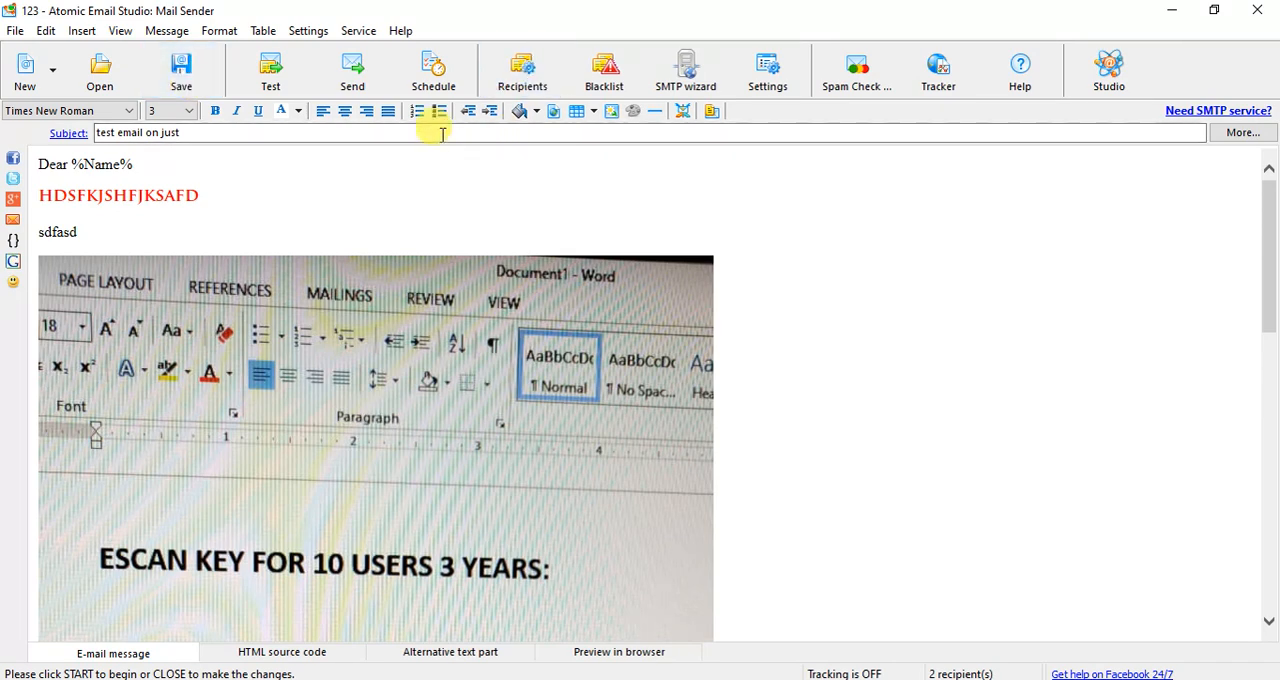
- Send the test message to all listed recipients and dismiss the delivery notice
click(355, 78)
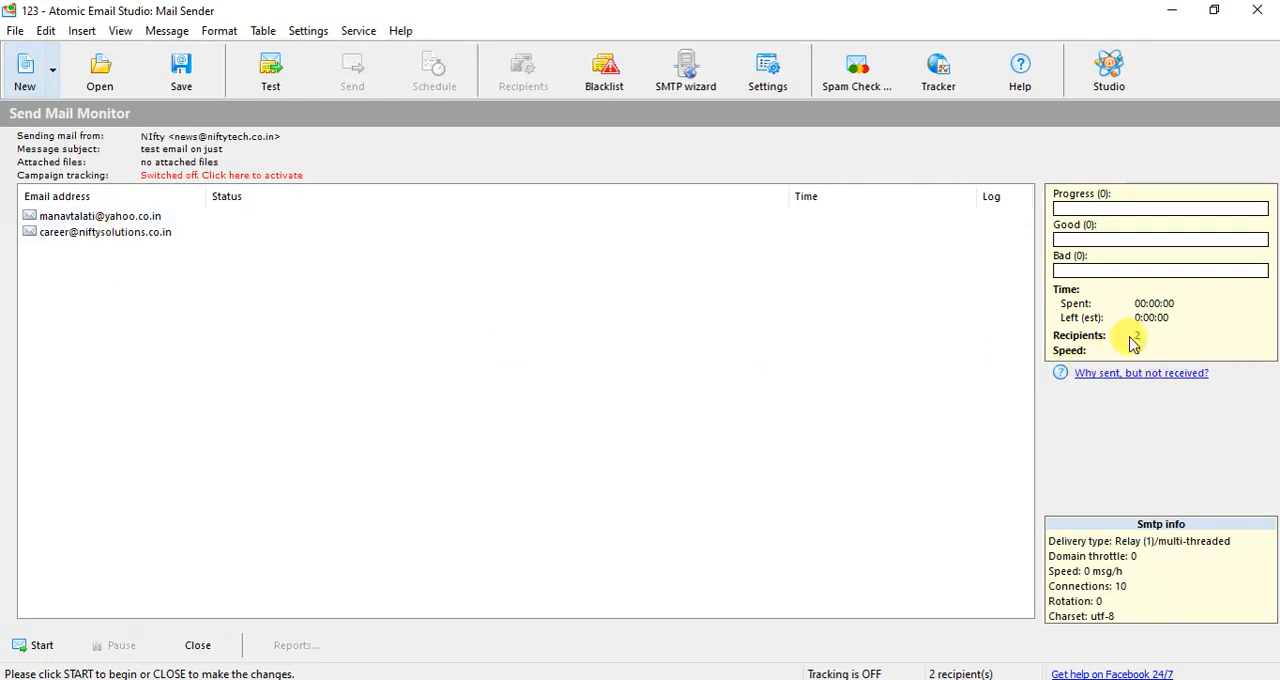
click(50, 649)
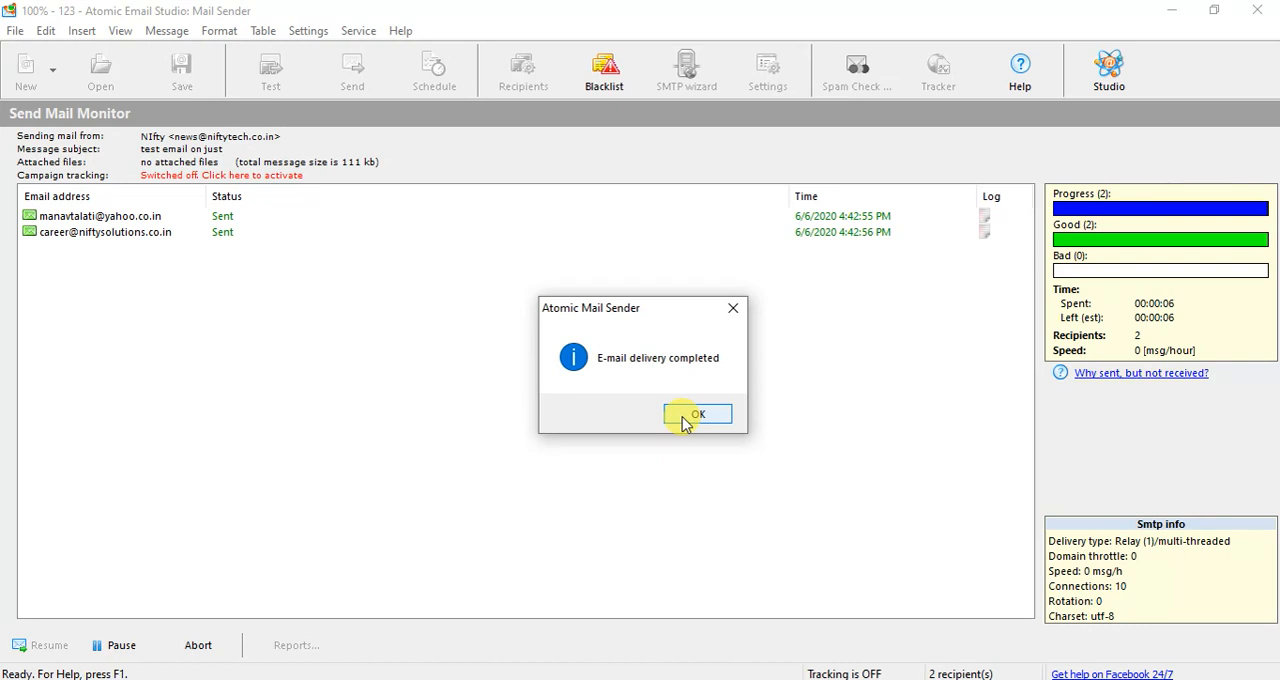
click(686, 420)
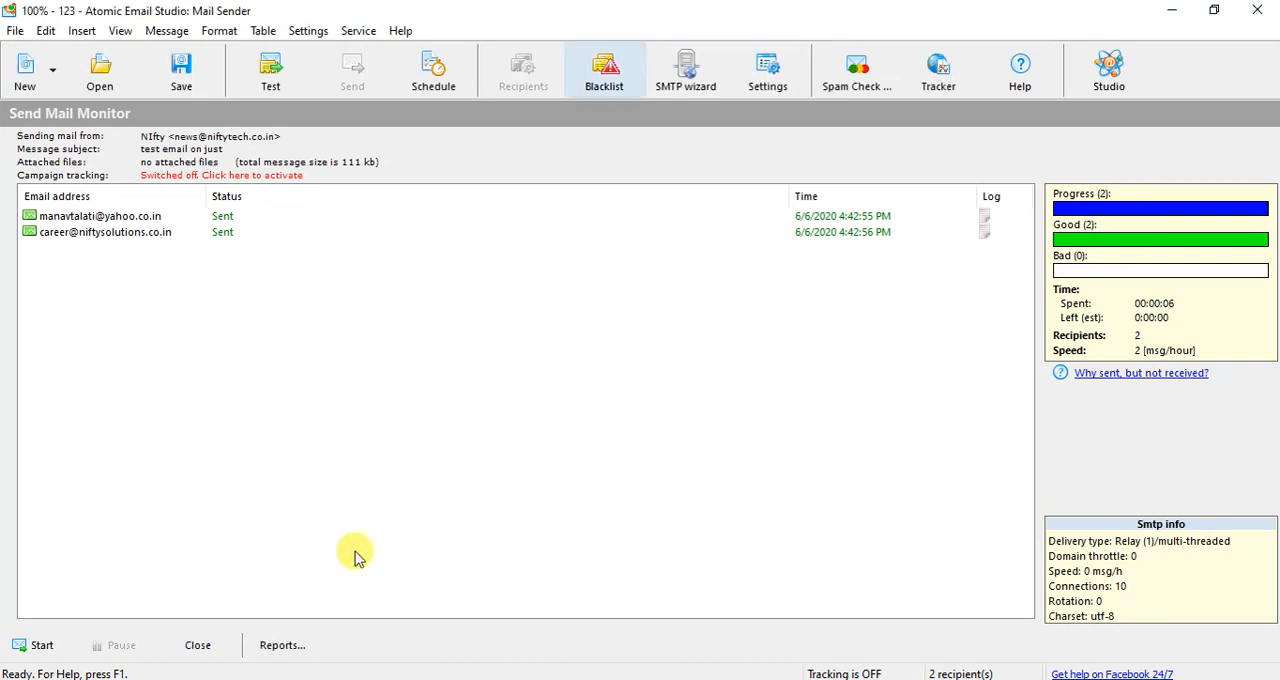
- Switch to Google Chrome and load mail.yahoo.com in the tab that is still loading
mouse_move(250, 679)
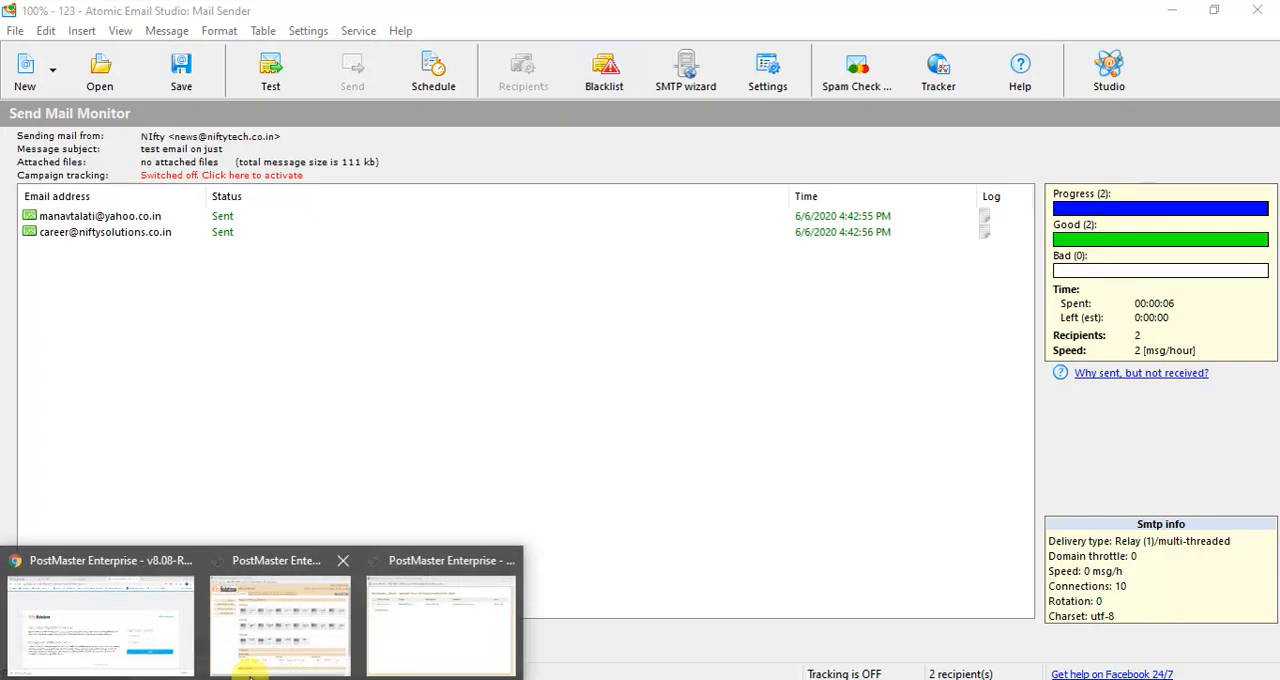
click(445, 650)
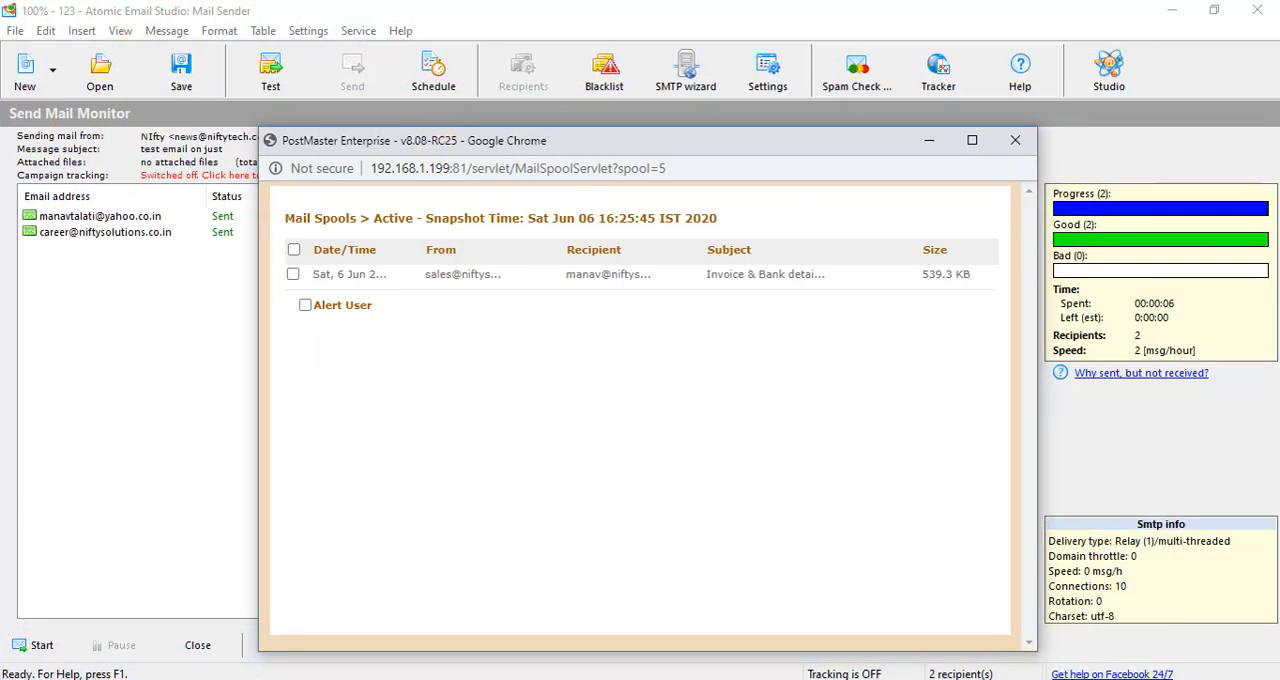
click(165, 645)
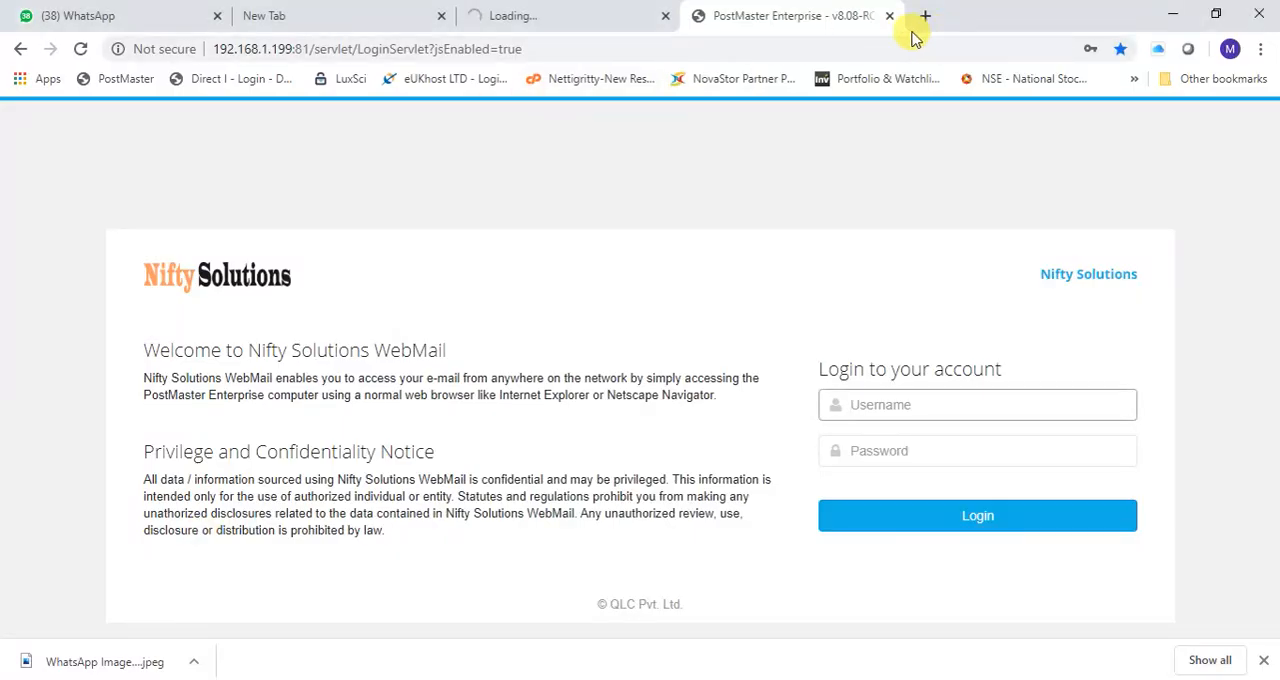
click(563, 15)
click(516, 48)
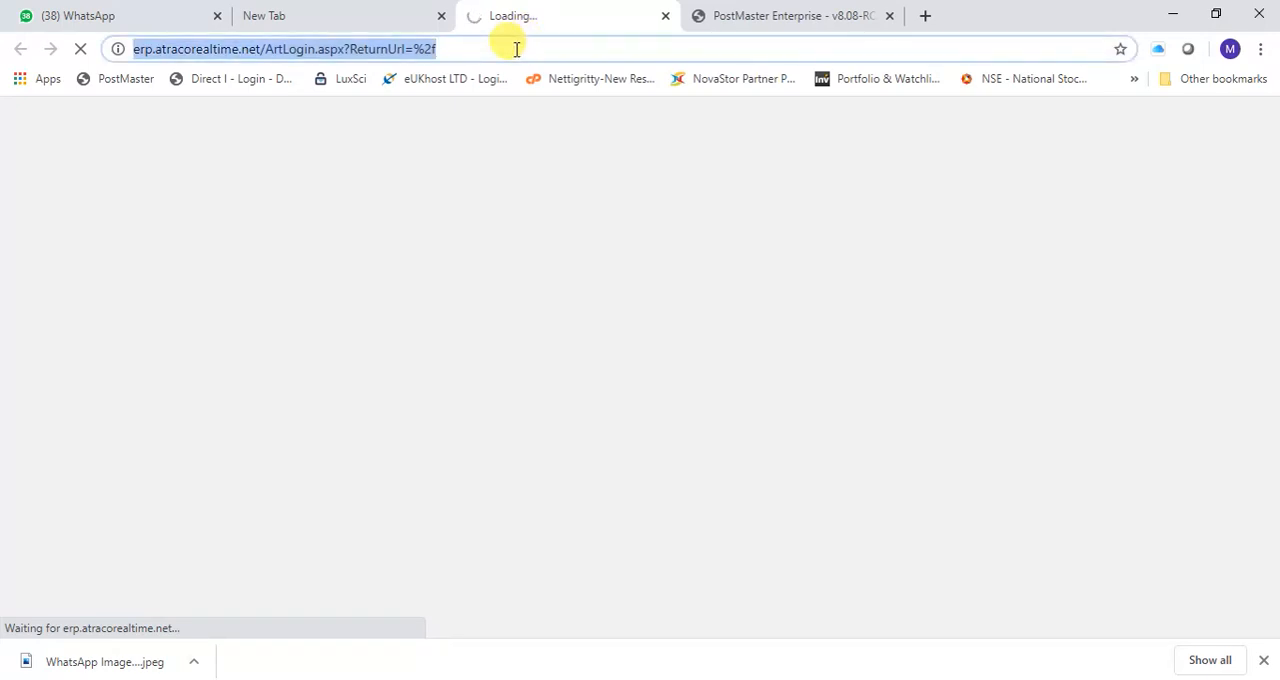
text(mail.yah)
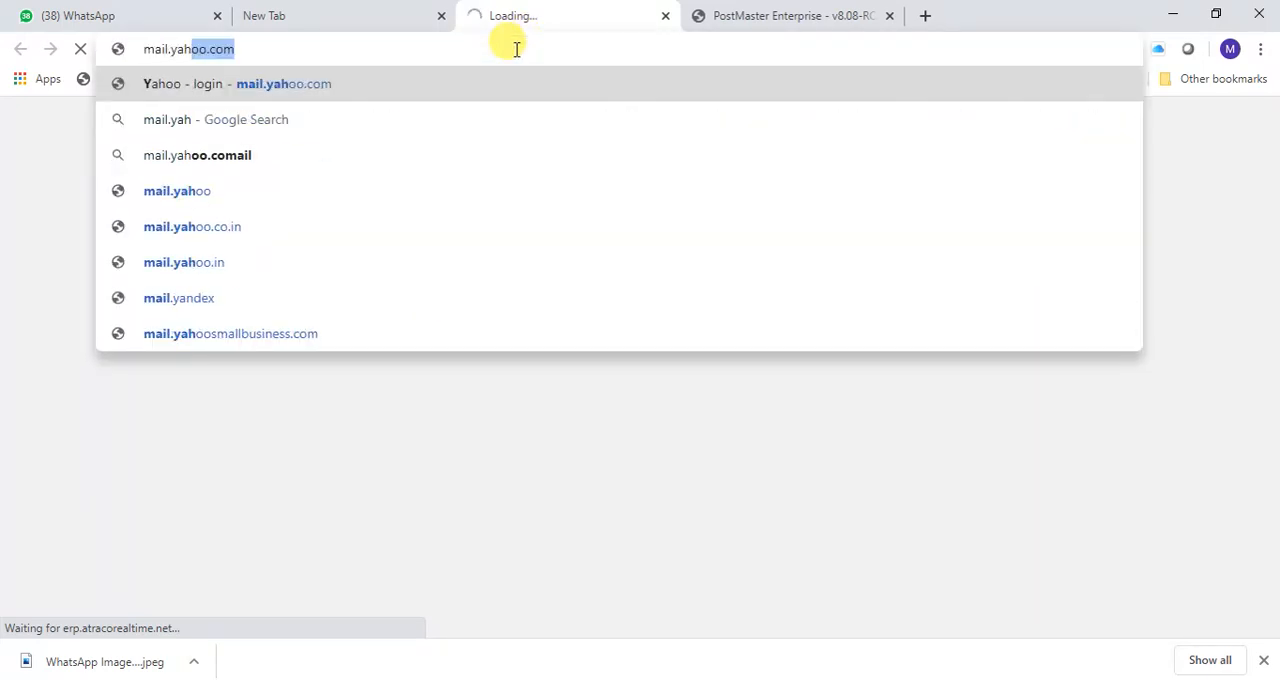
text(oo.co.)
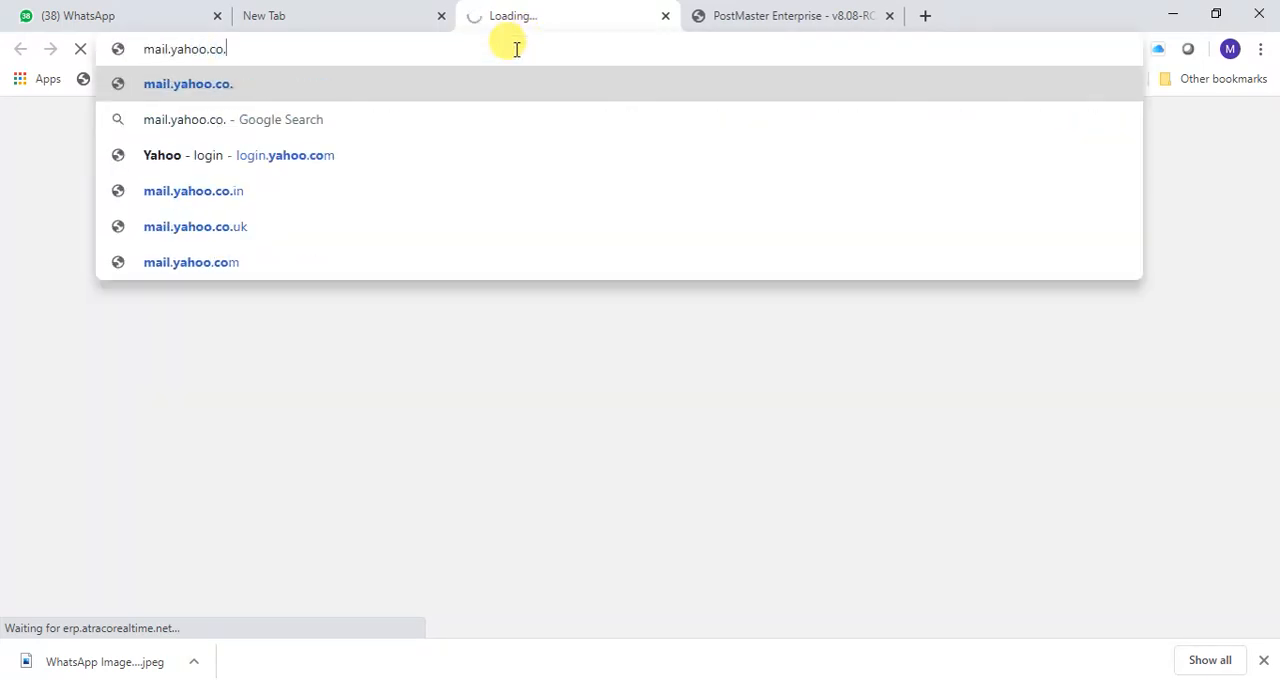
key(BackSpace)
text(m)
key(Return)
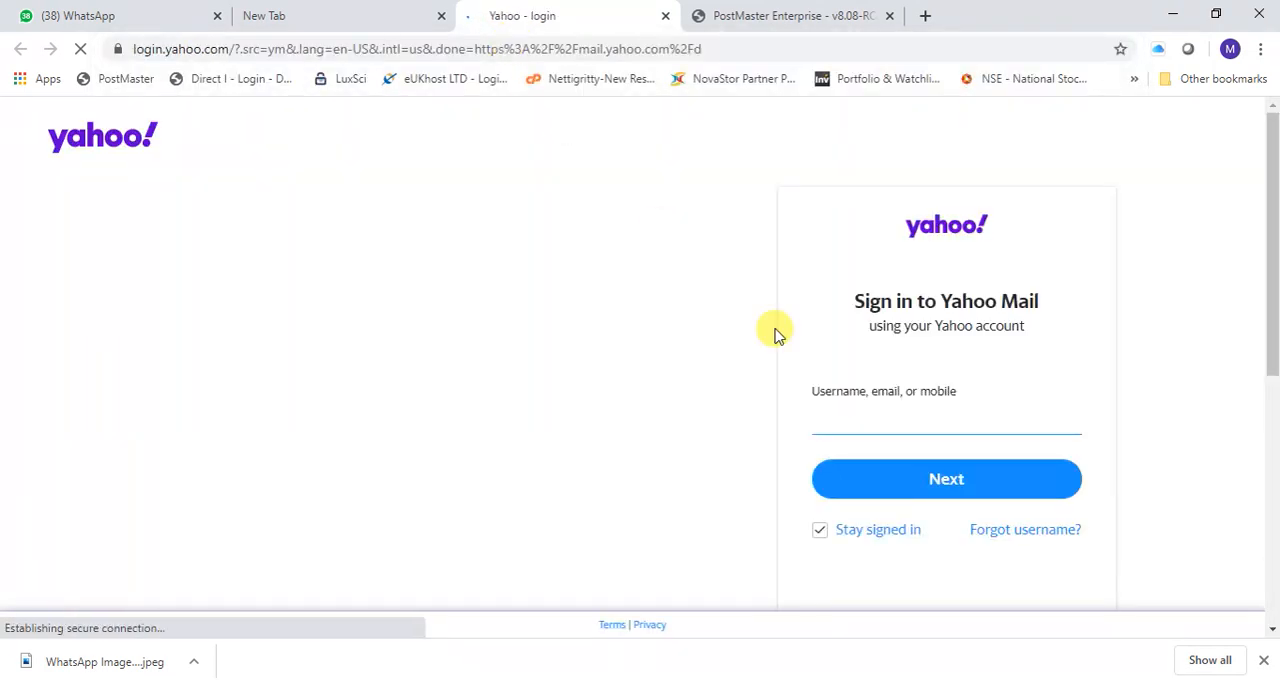
- Sign in to Yahoo Mail with the recipient's email address and account password
click(934, 417)
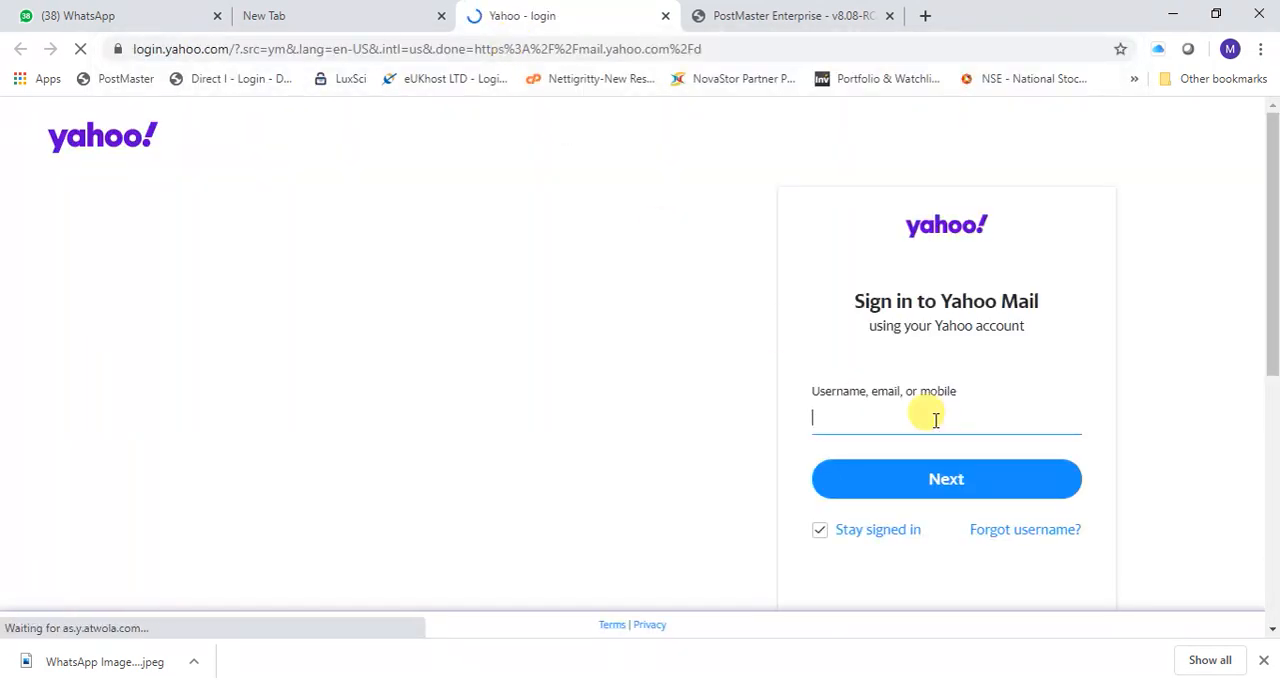
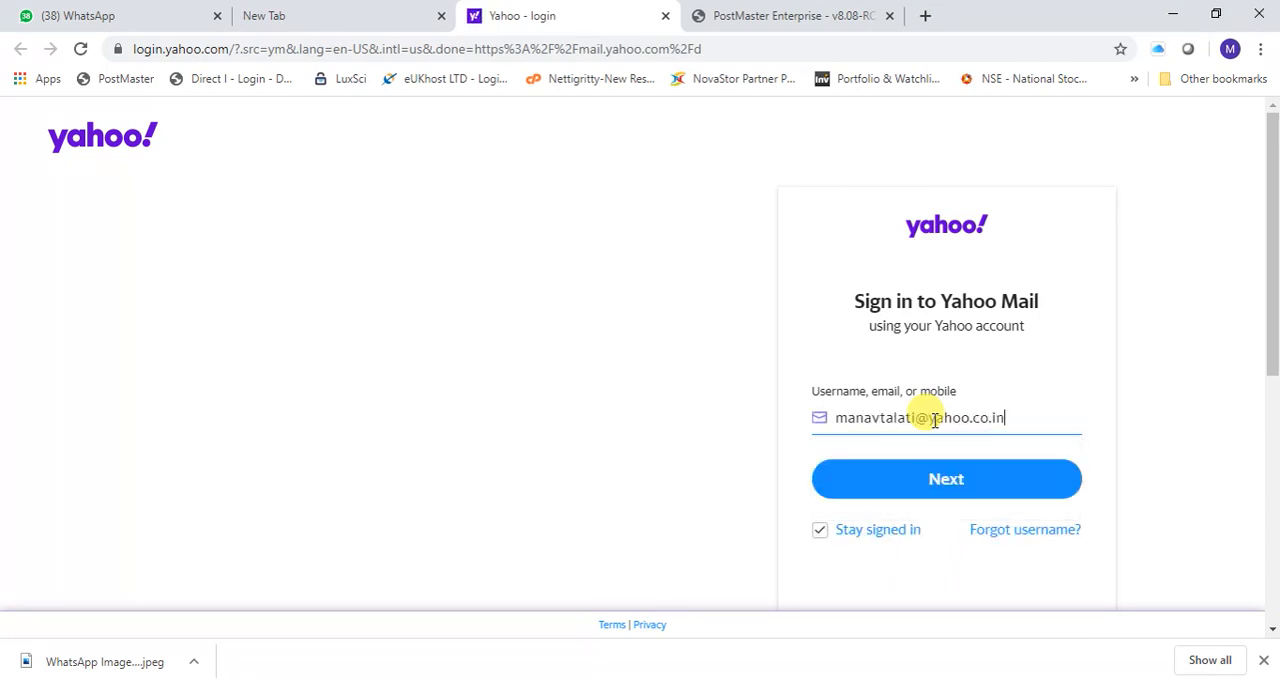
key(Return)
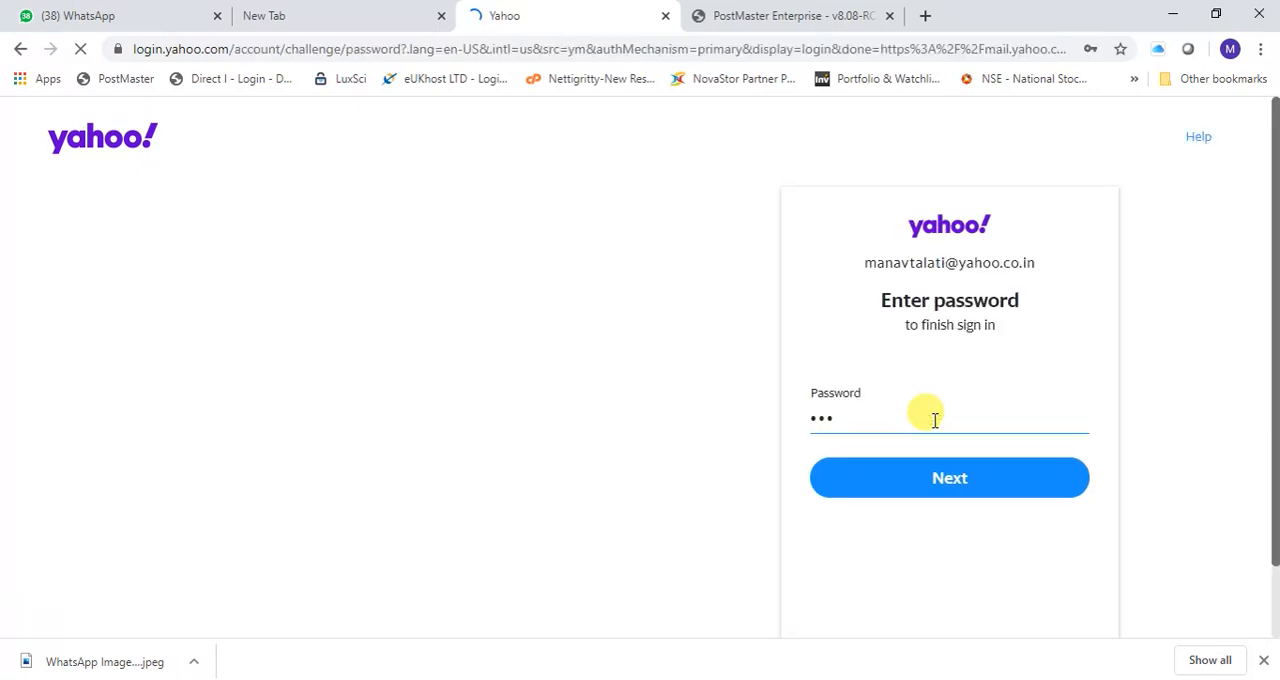
text(•)
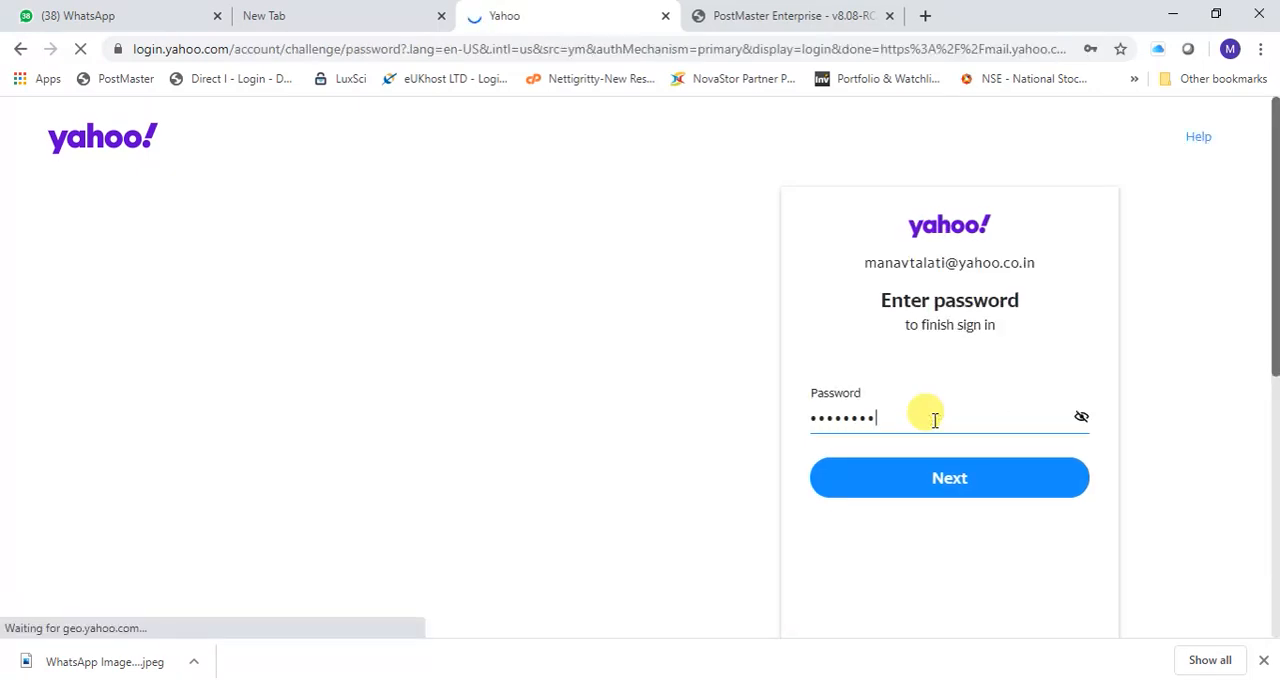
key(Return)
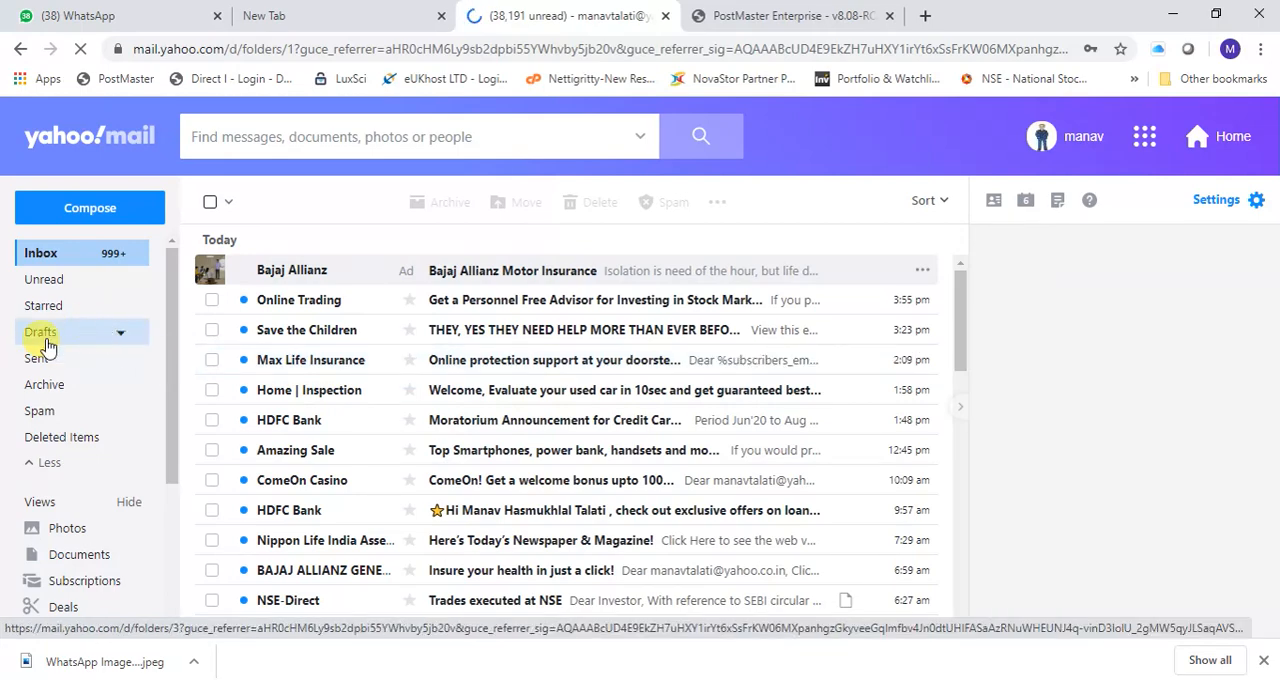
- Open the message "test email on just" in the Spam folder and examine the merged name in its greeting
click(45, 412)
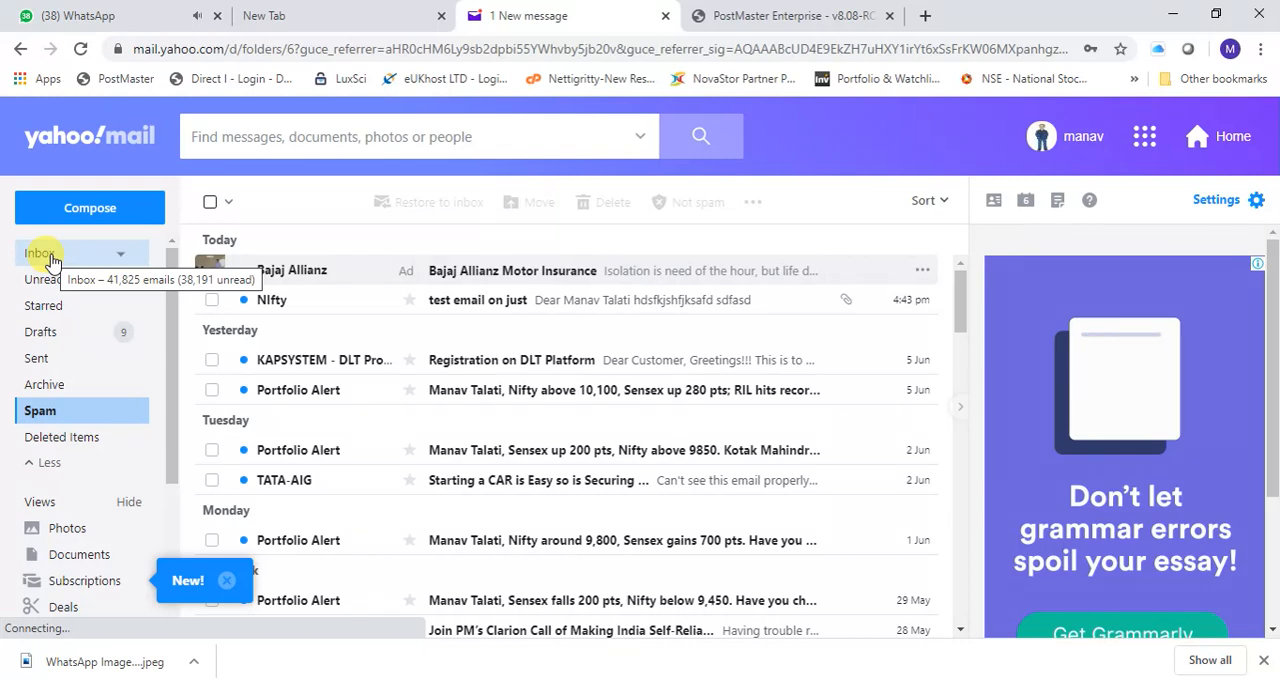
click(492, 306)
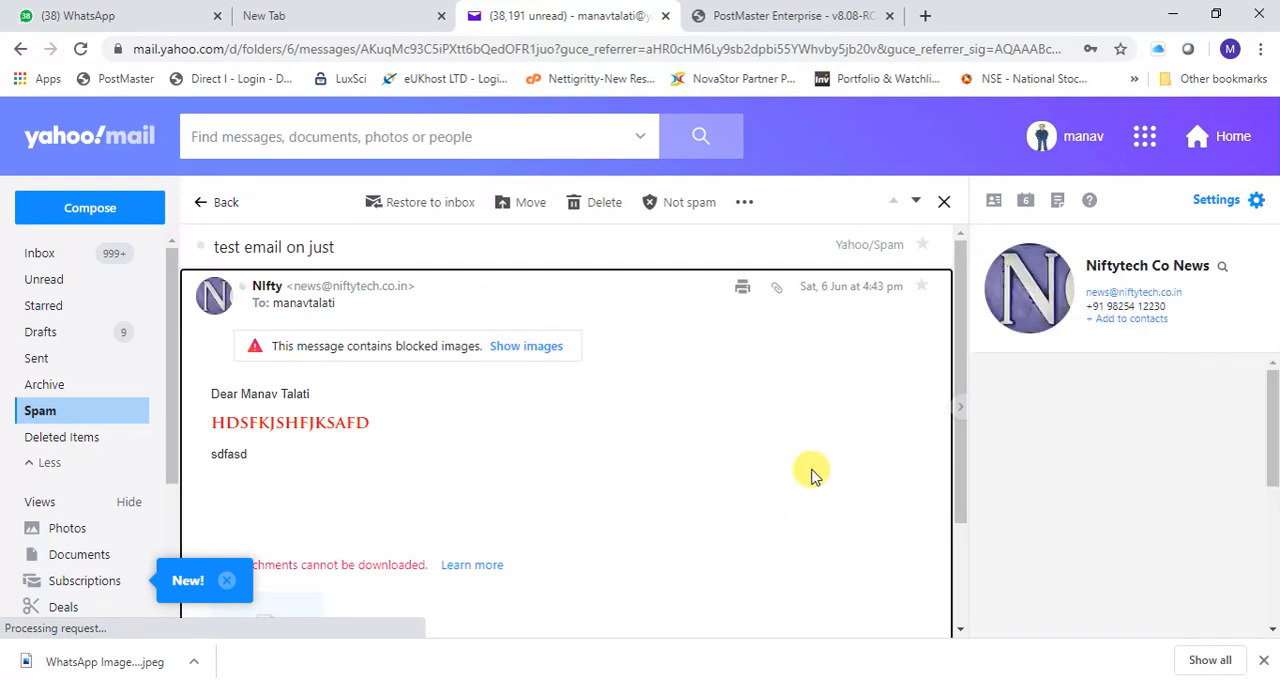
scroll(588, 402, down, 2)
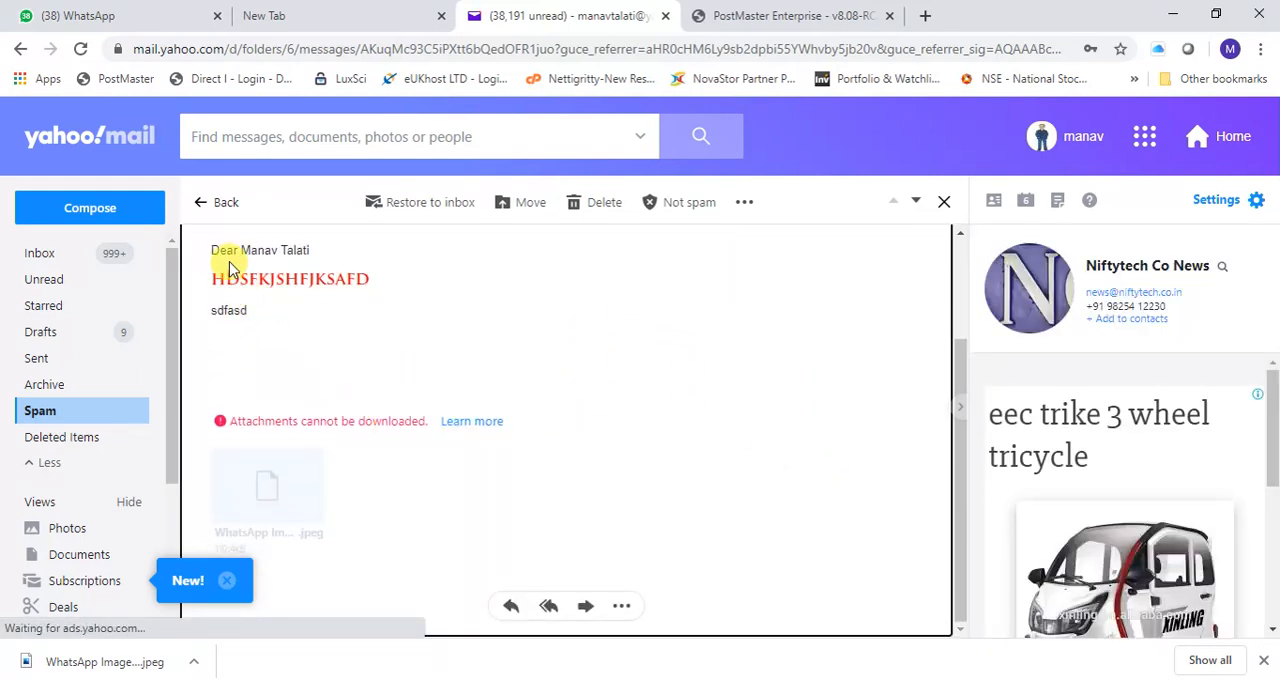
drag(240, 249, 312, 252)
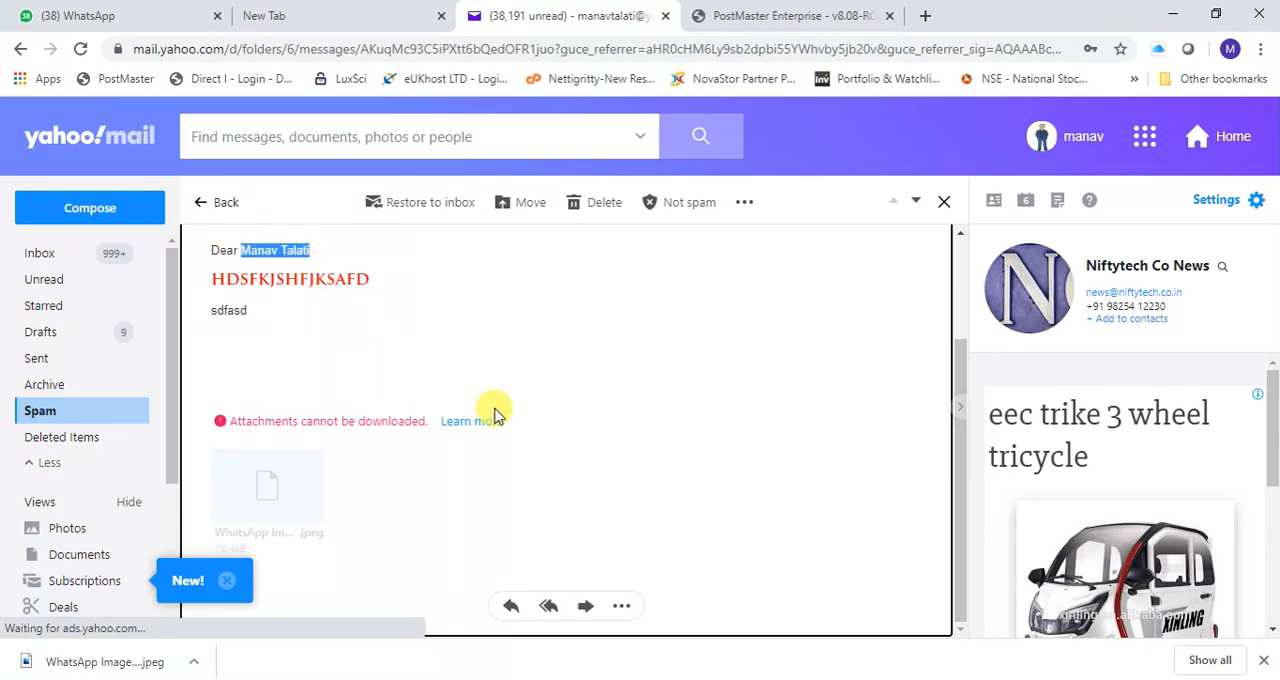
- Review the full body and the attachment area of the "test email on just" message in Yahoo Mail
scroll(503, 415, up, 2)
scroll(503, 415, down, 2)
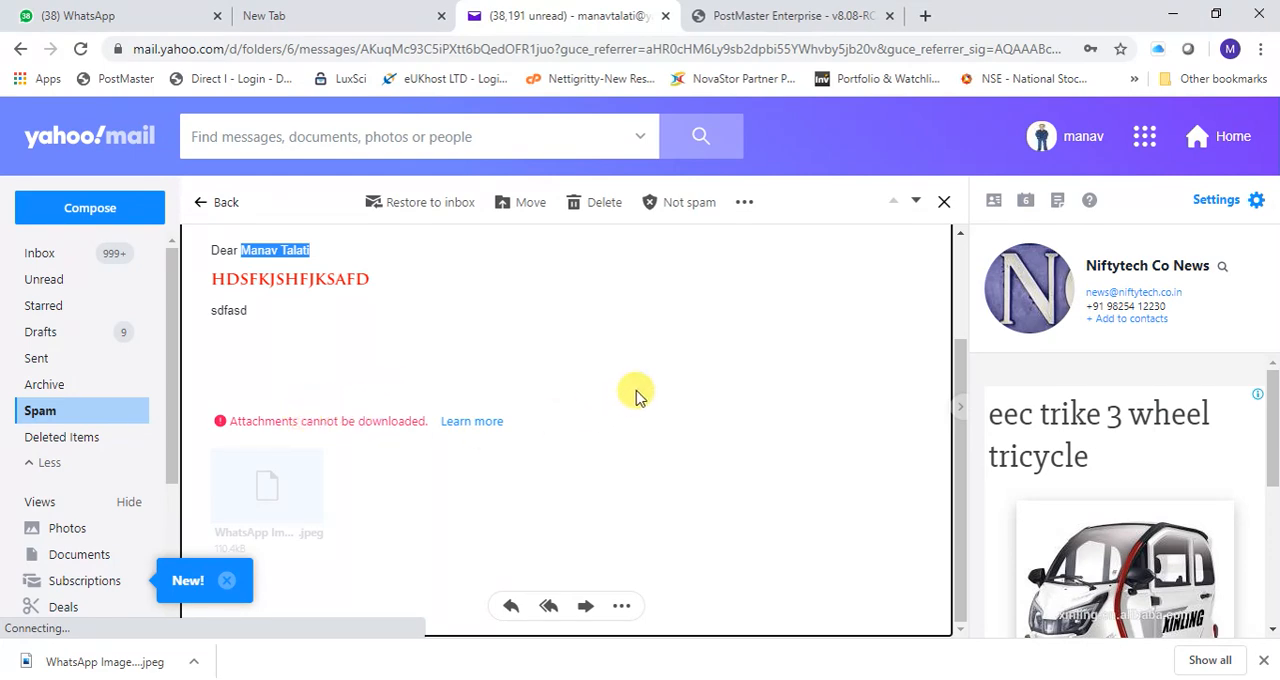
scroll(659, 374, up, 1)
scroll(659, 374, up, 2)
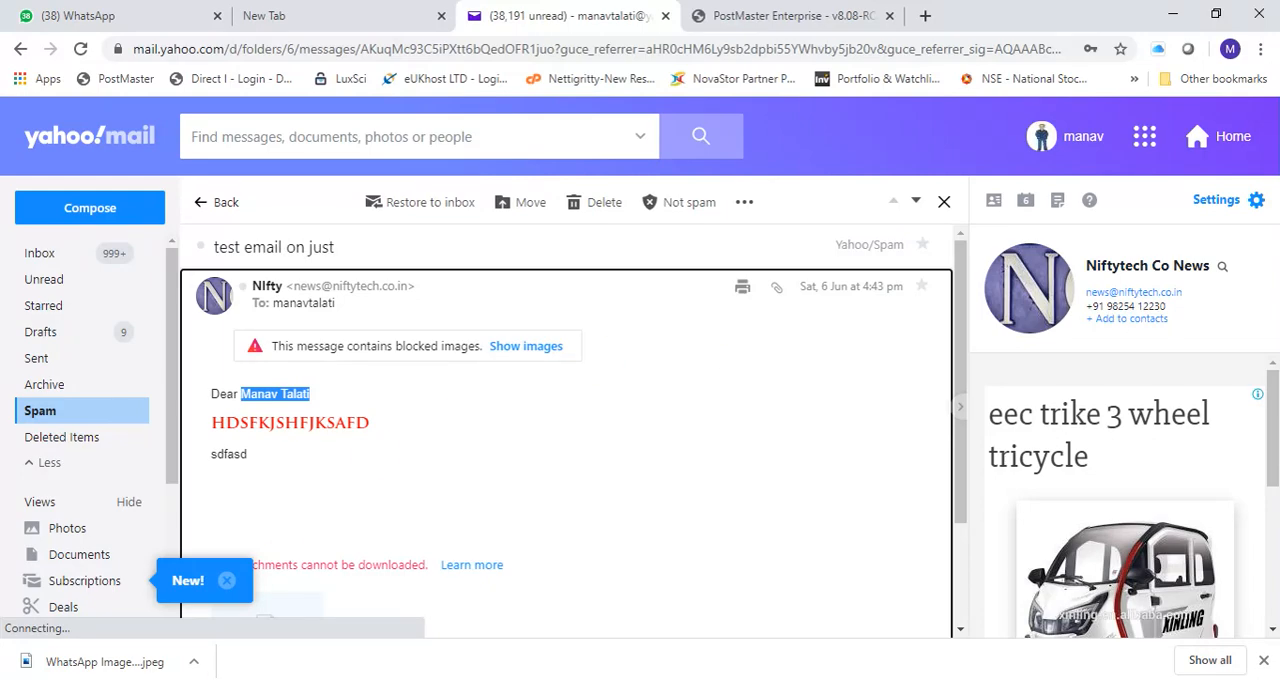
- Switch to Outlook, clear the mailbox search and send/receive all folders
click(200, 677)
click(180, 648)
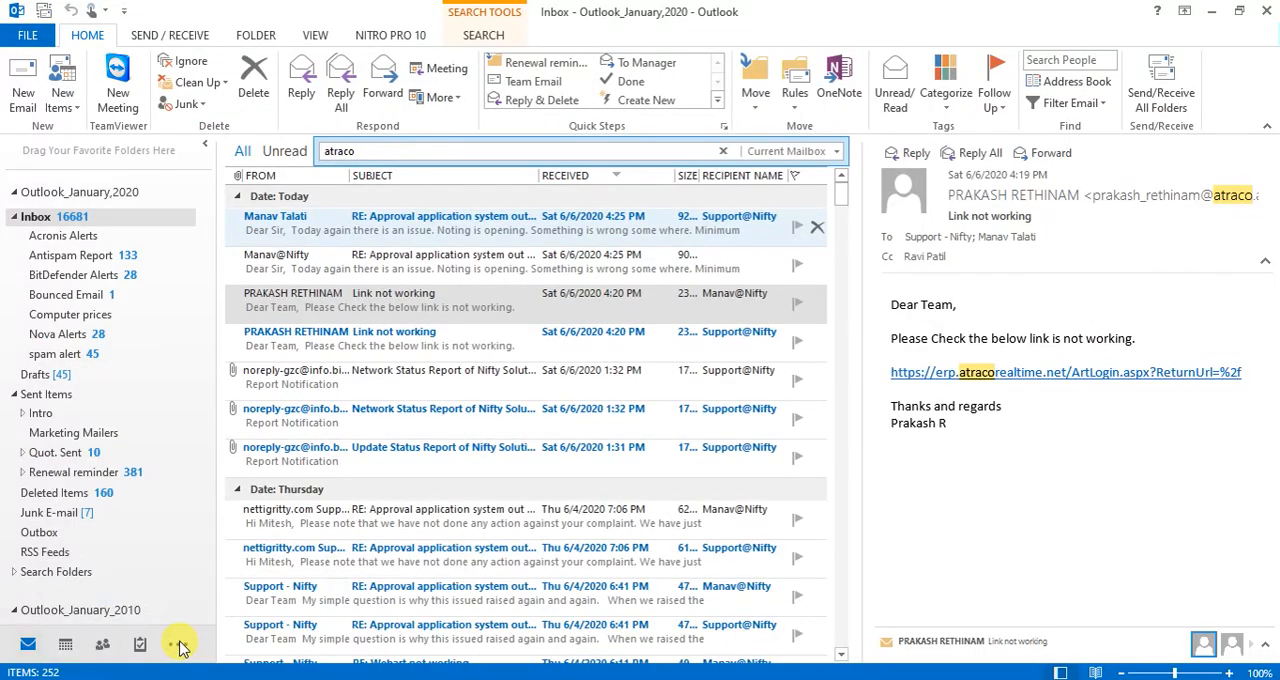
click(723, 151)
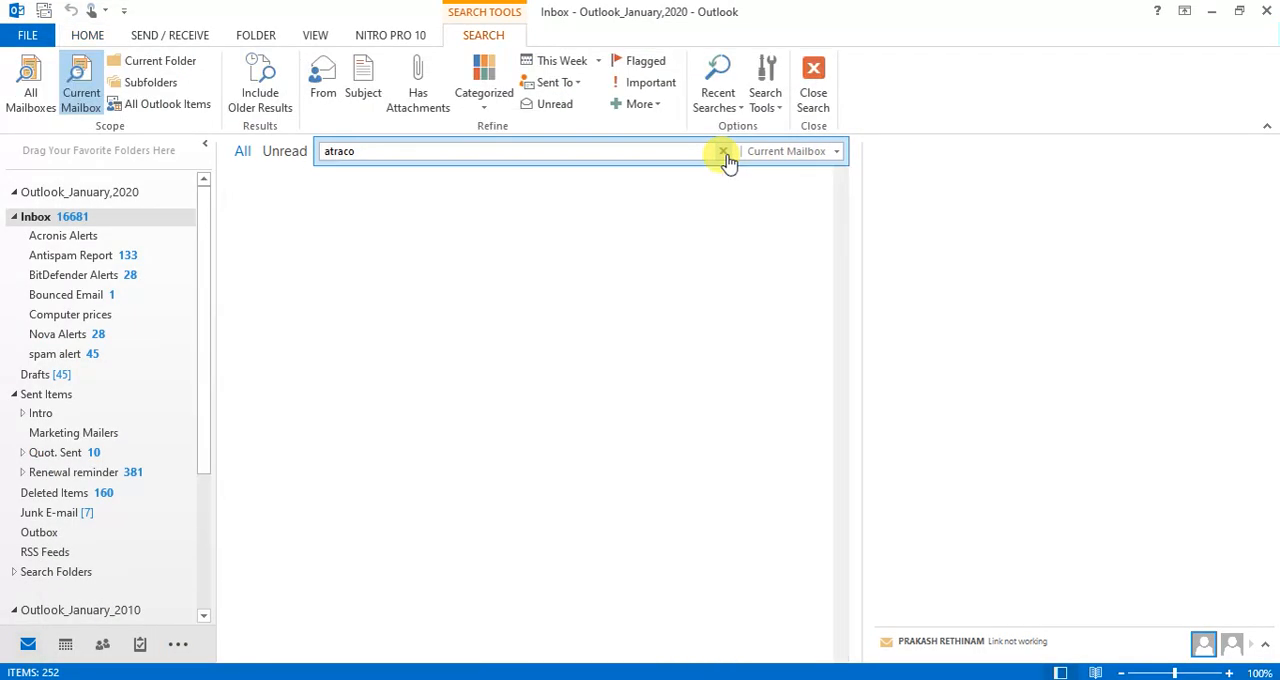
click(1160, 92)
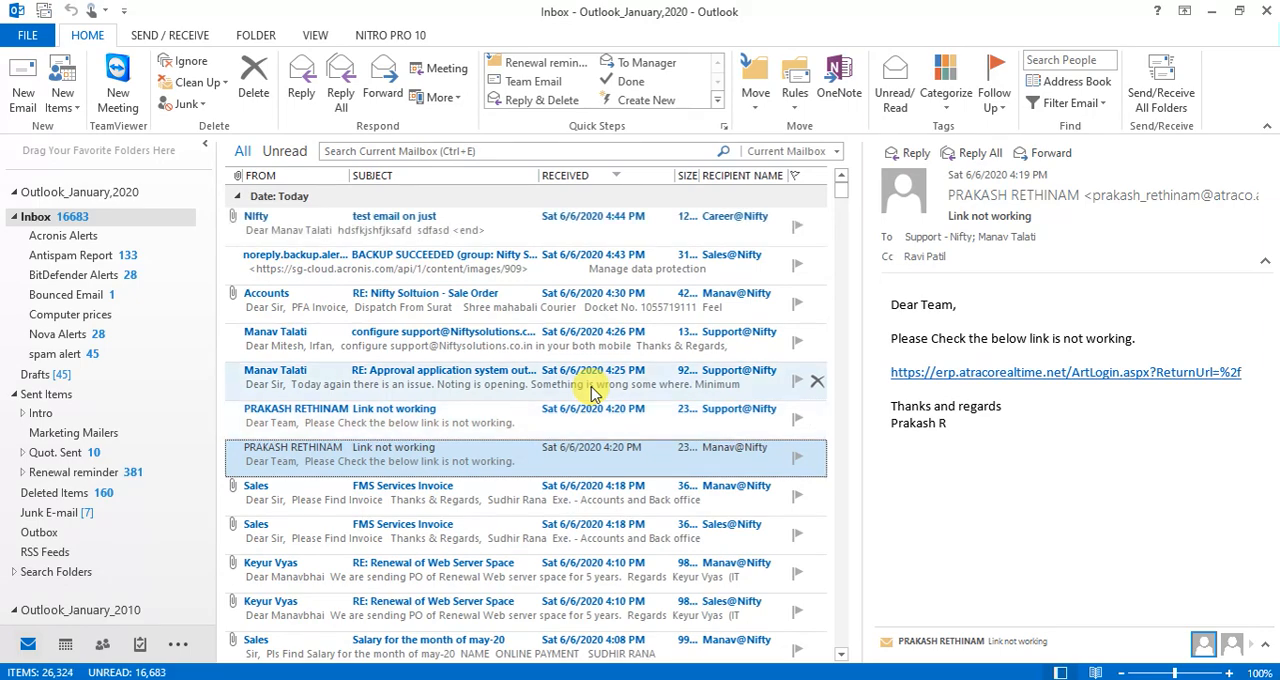
- Open the received message "test email on just" in its own window, examine its greeting, embedded image and recipient, and close it
click(432, 236)
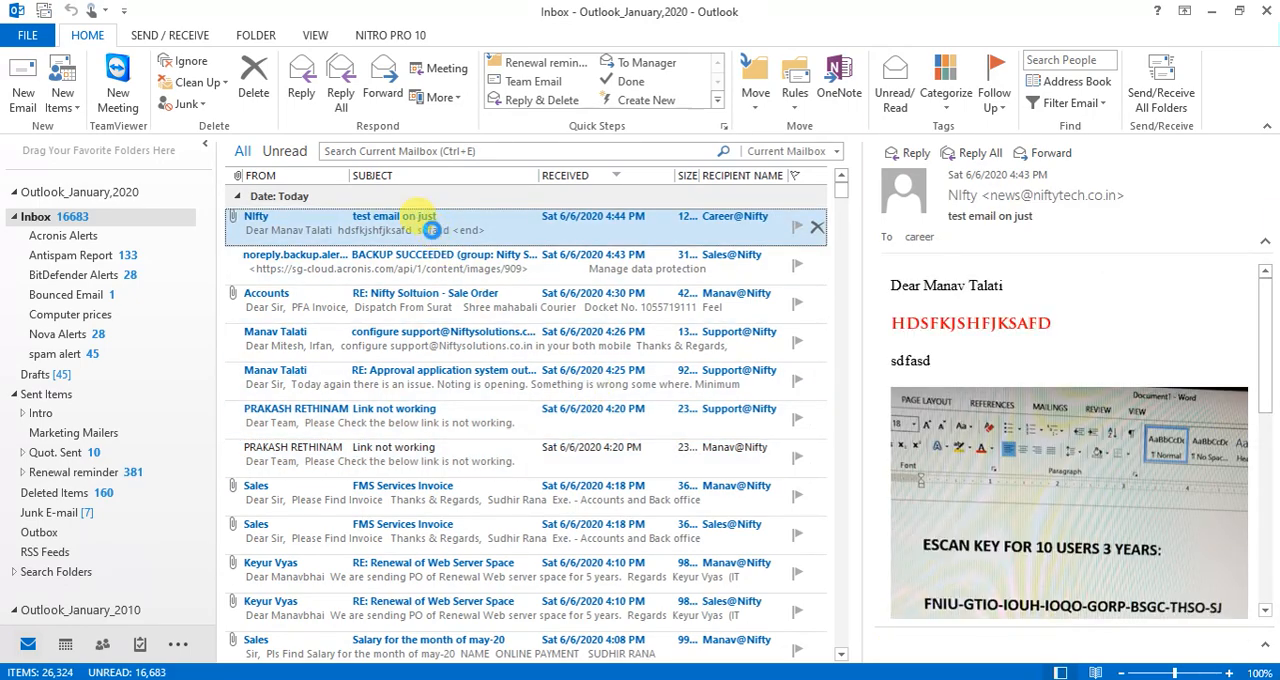
double_click(432, 236)
scroll(440, 348, down, 2)
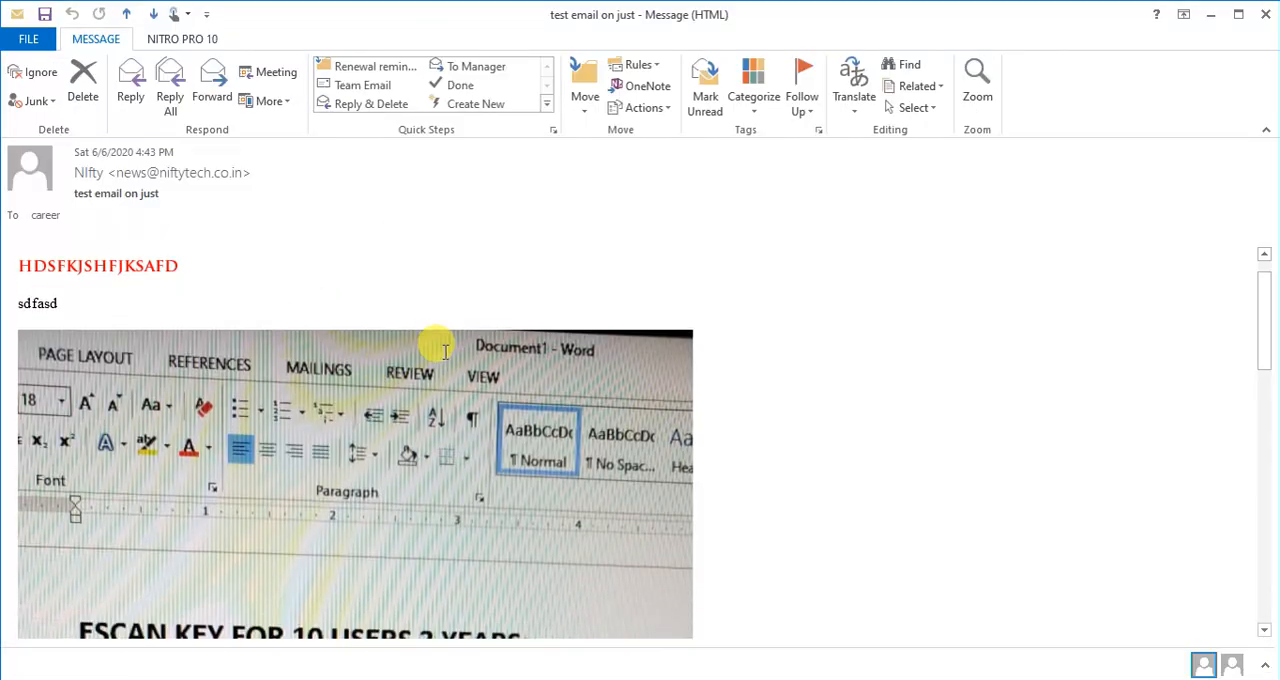
scroll(446, 352, up, 1)
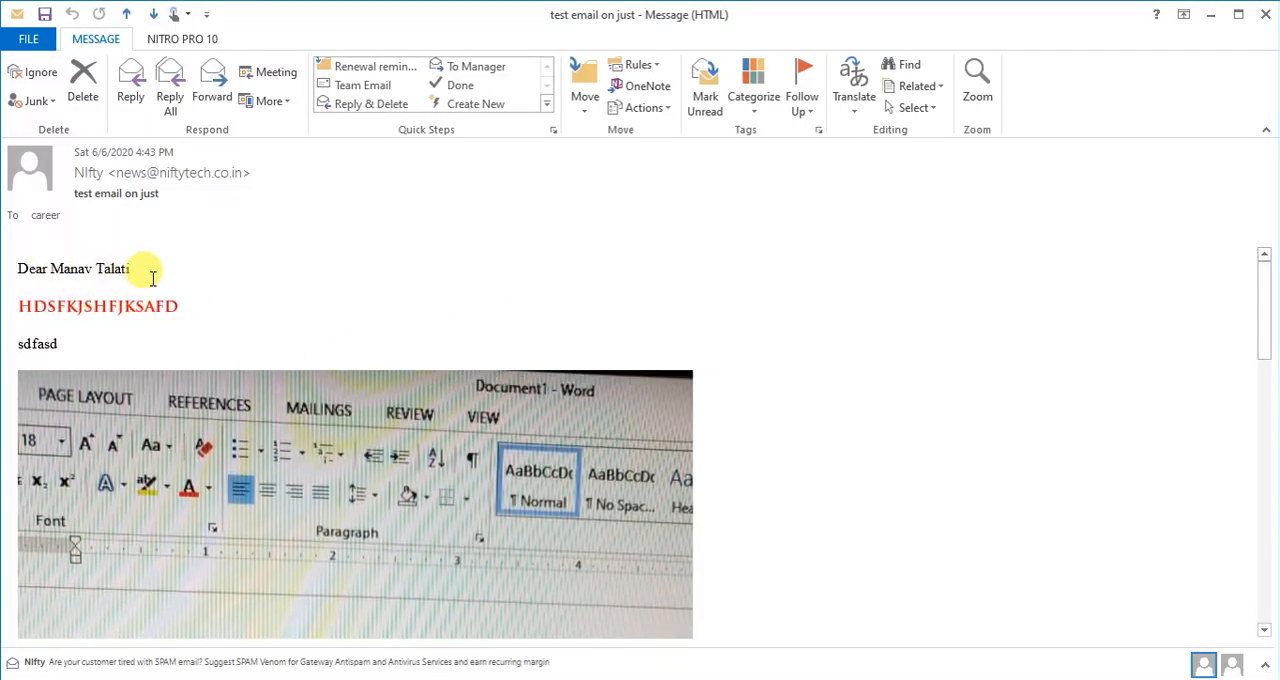
scroll(310, 395, down, 5)
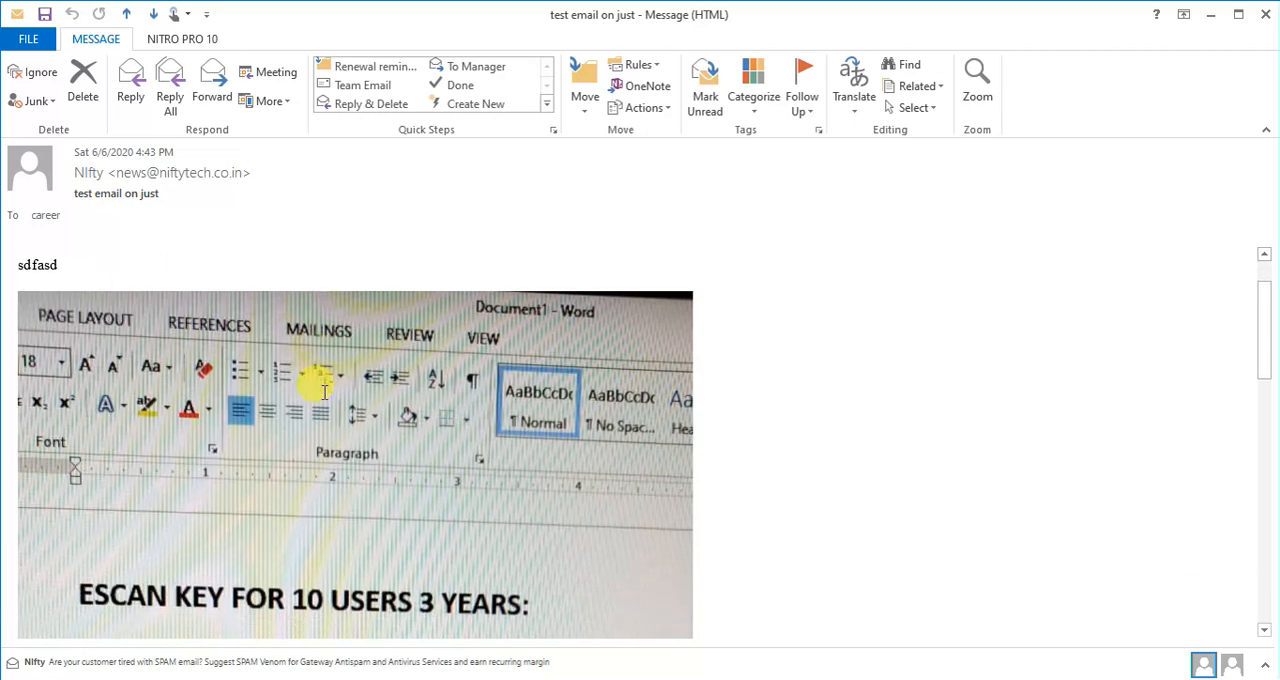
scroll(322, 392, down, 15)
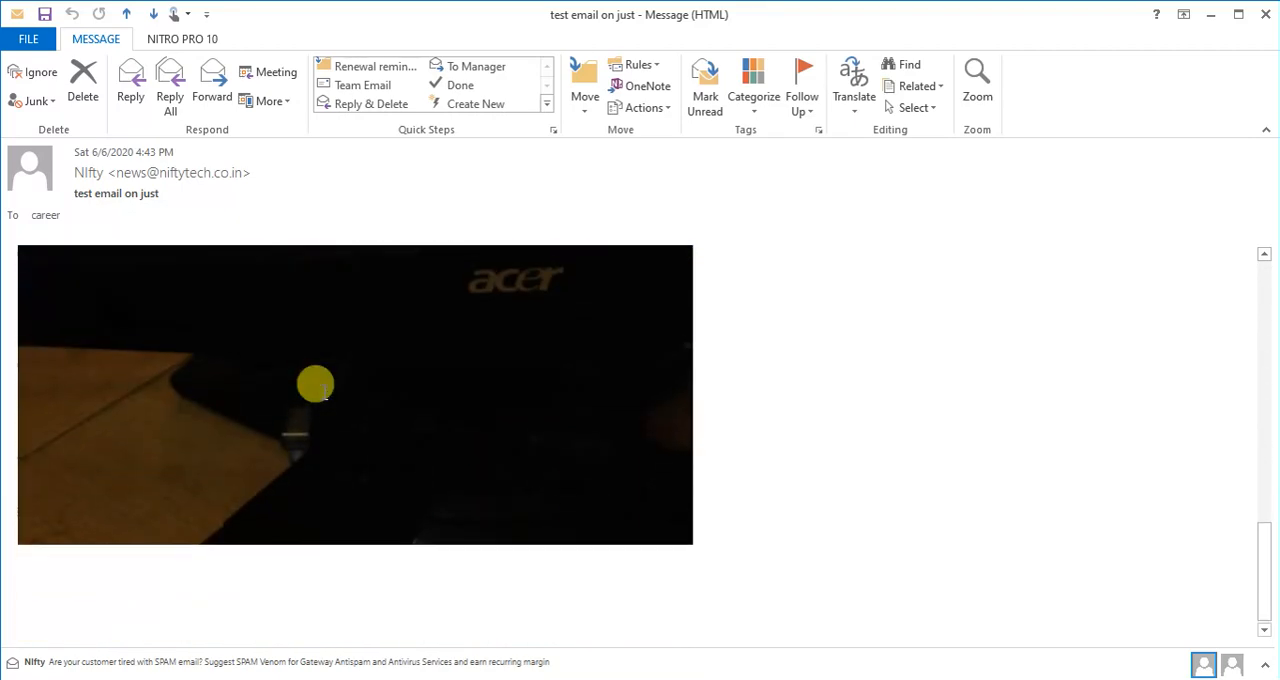
scroll(315, 385, up, 5)
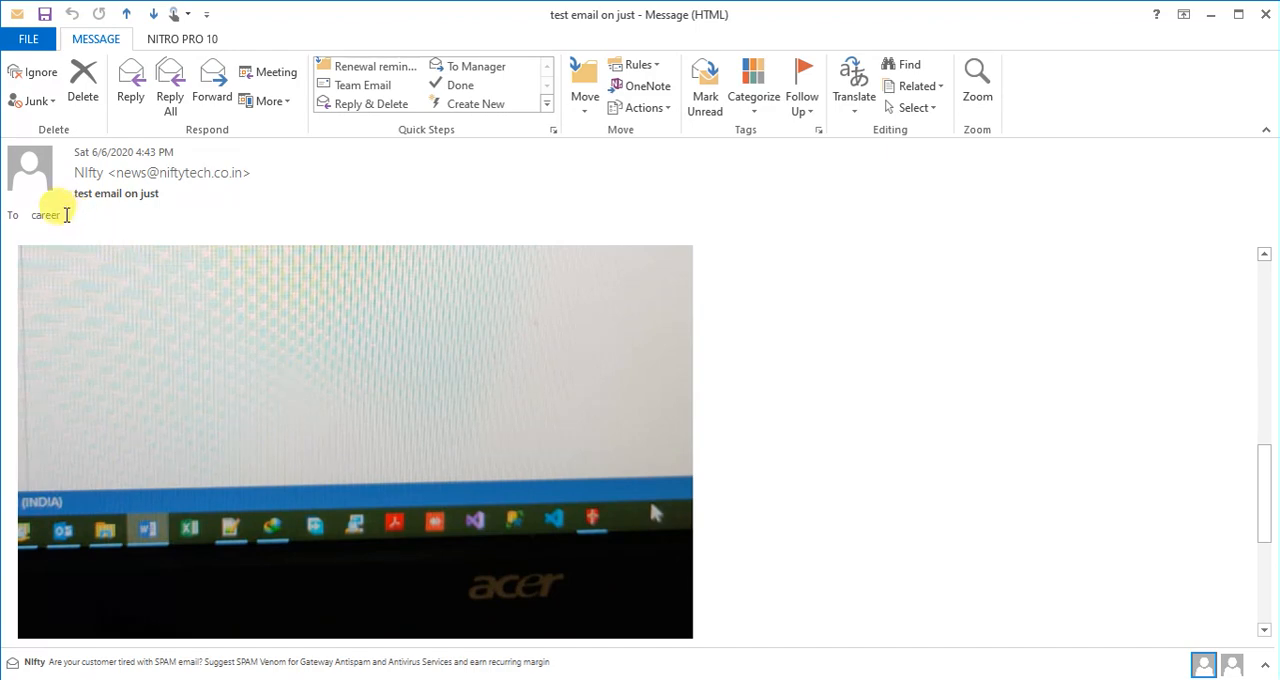
mouse_move(44, 218)
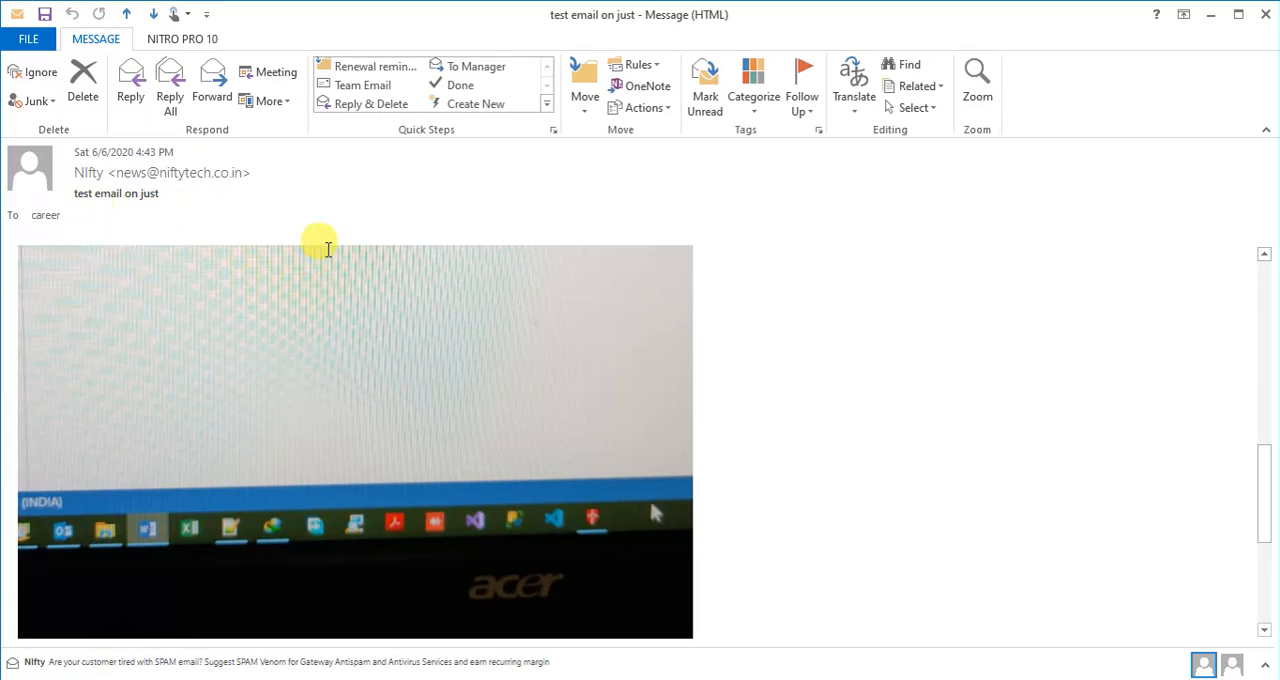
scroll(443, 437, up, 3)
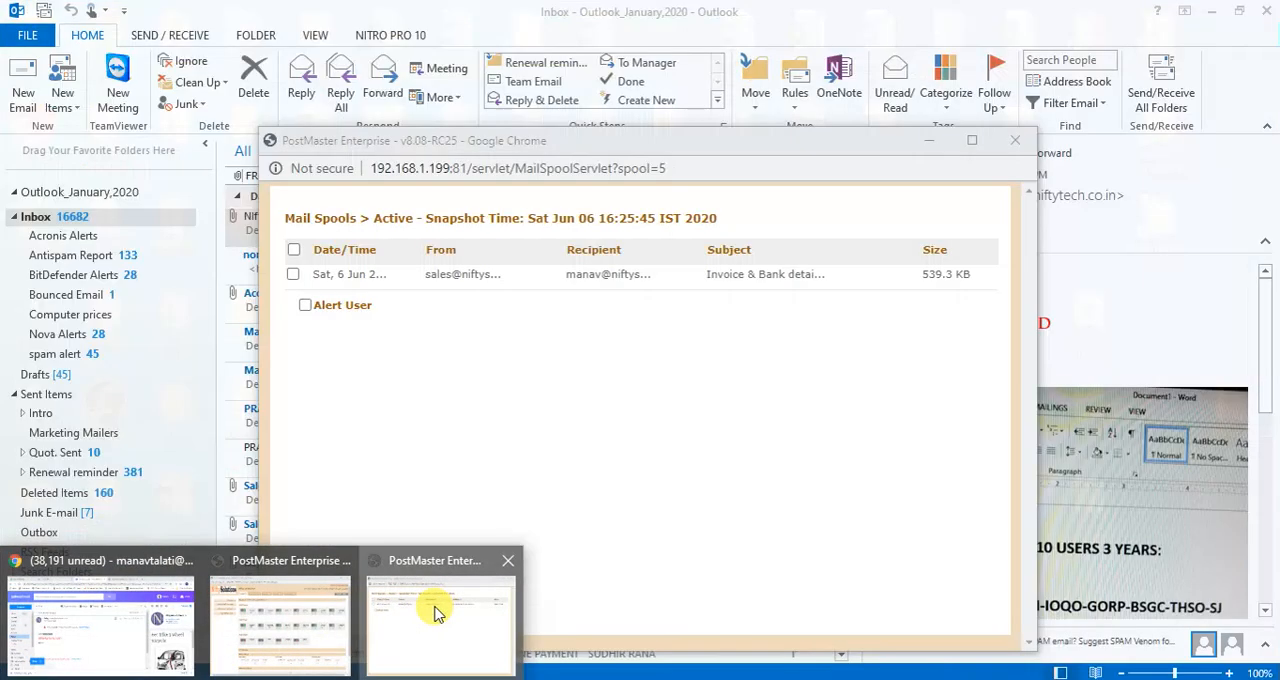
- Switch back to Yahoo Mail in Chrome, show the message's blocked images and look through the whole message
click(435, 630)
click(114, 623)
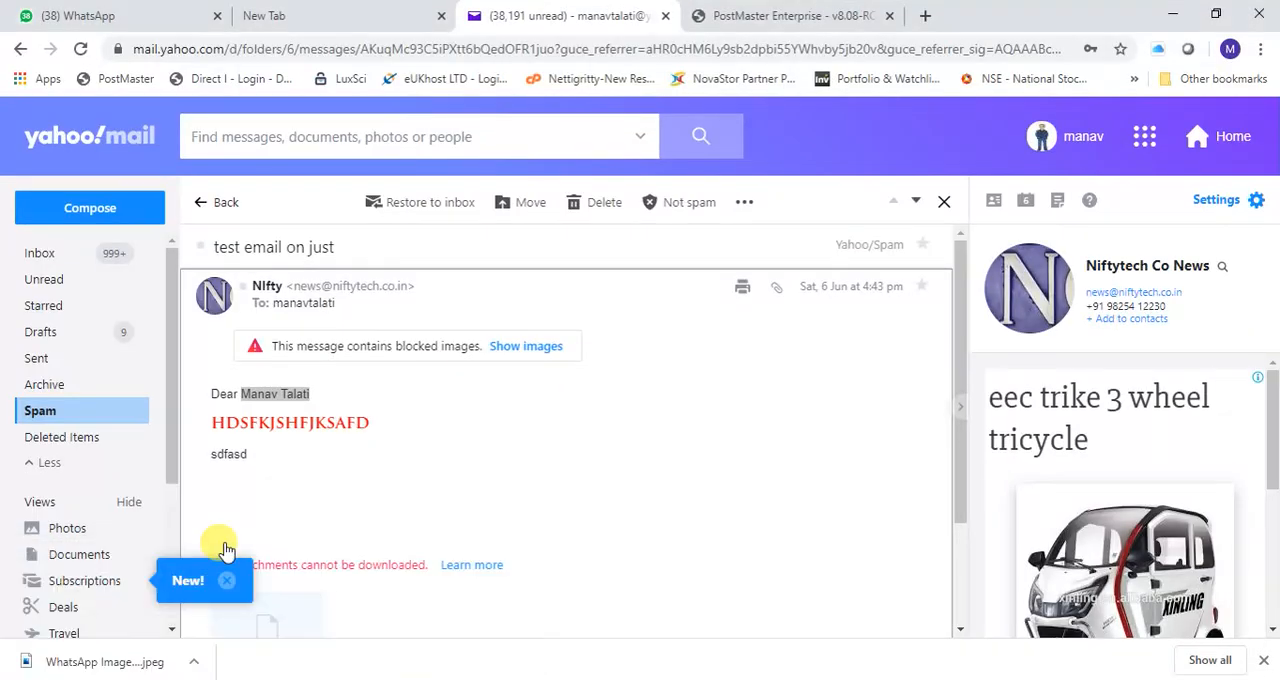
mouse_move(302, 308)
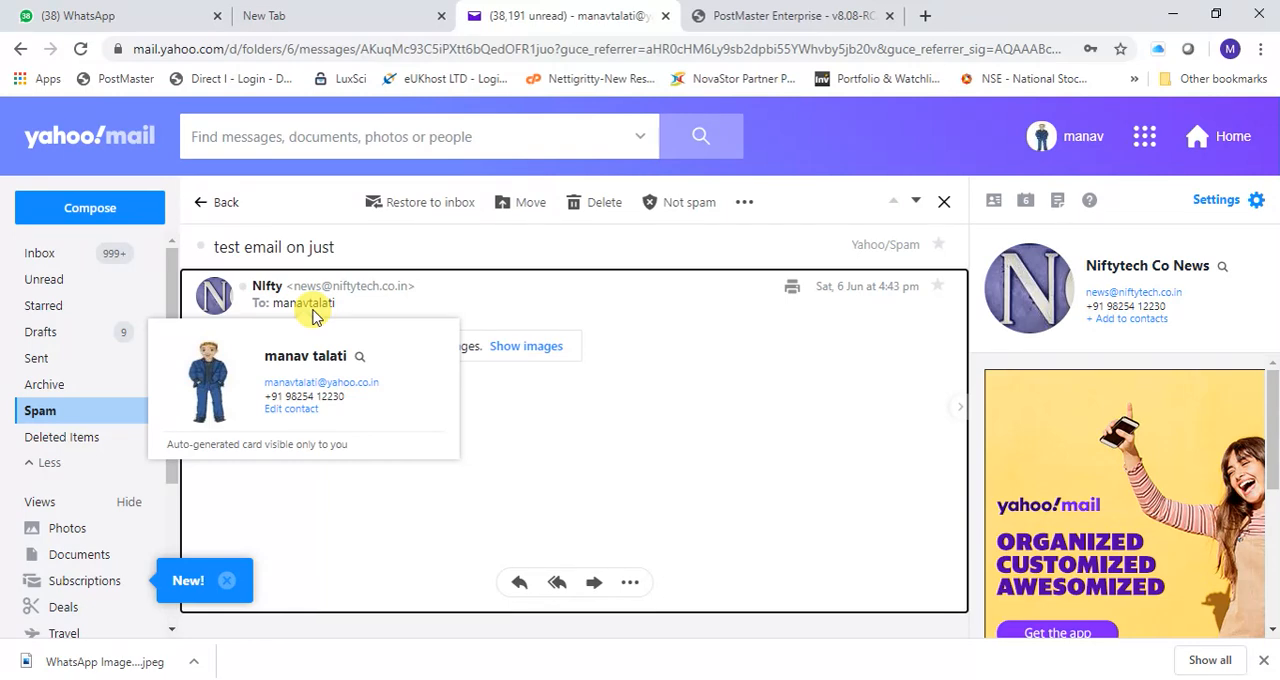
click(575, 445)
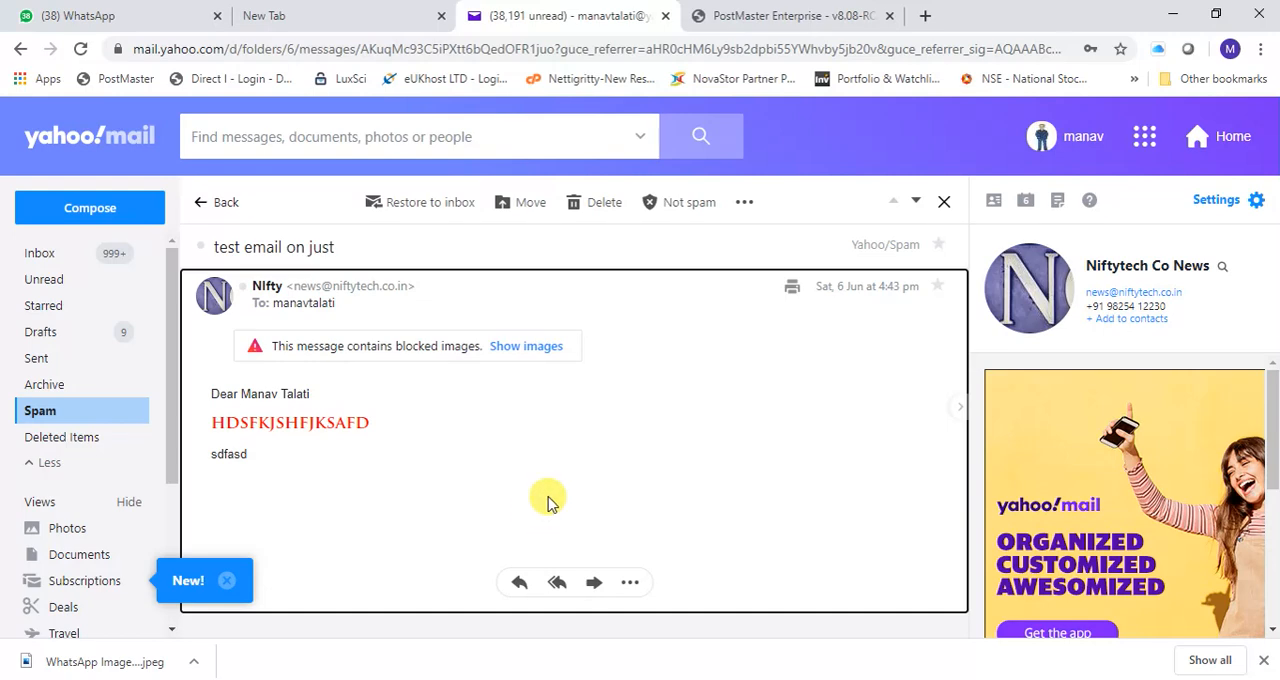
click(527, 346)
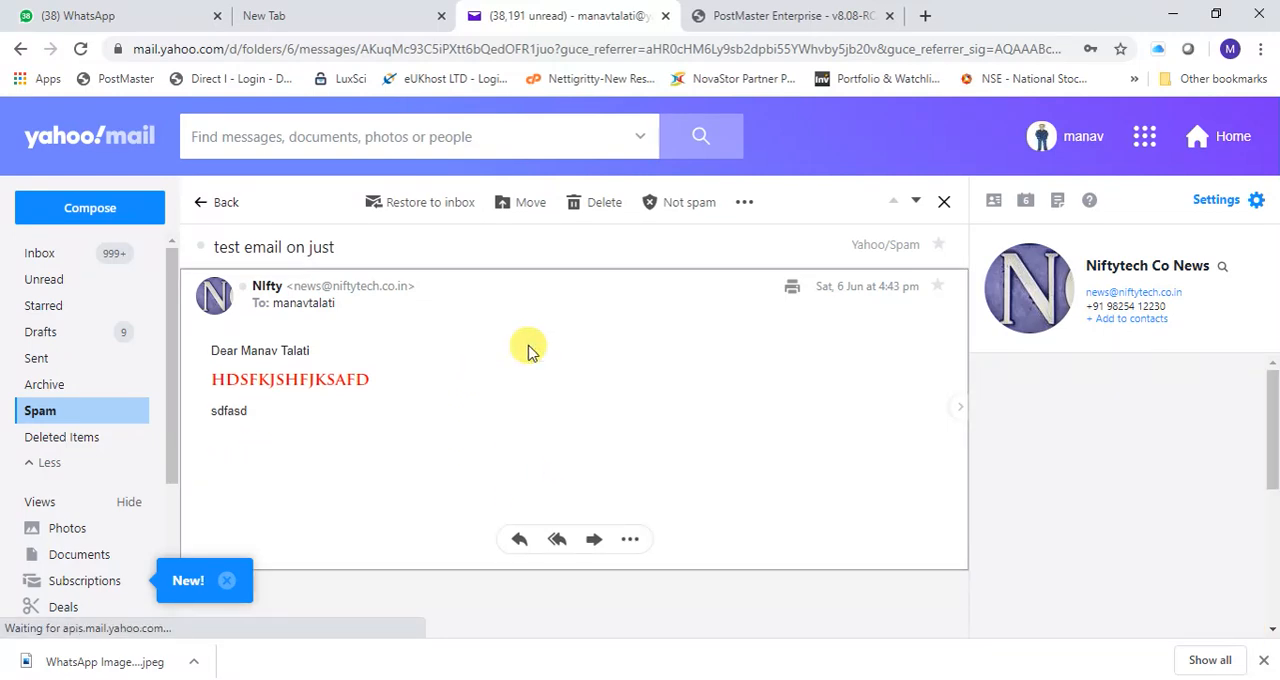
scroll(527, 350, down, 15)
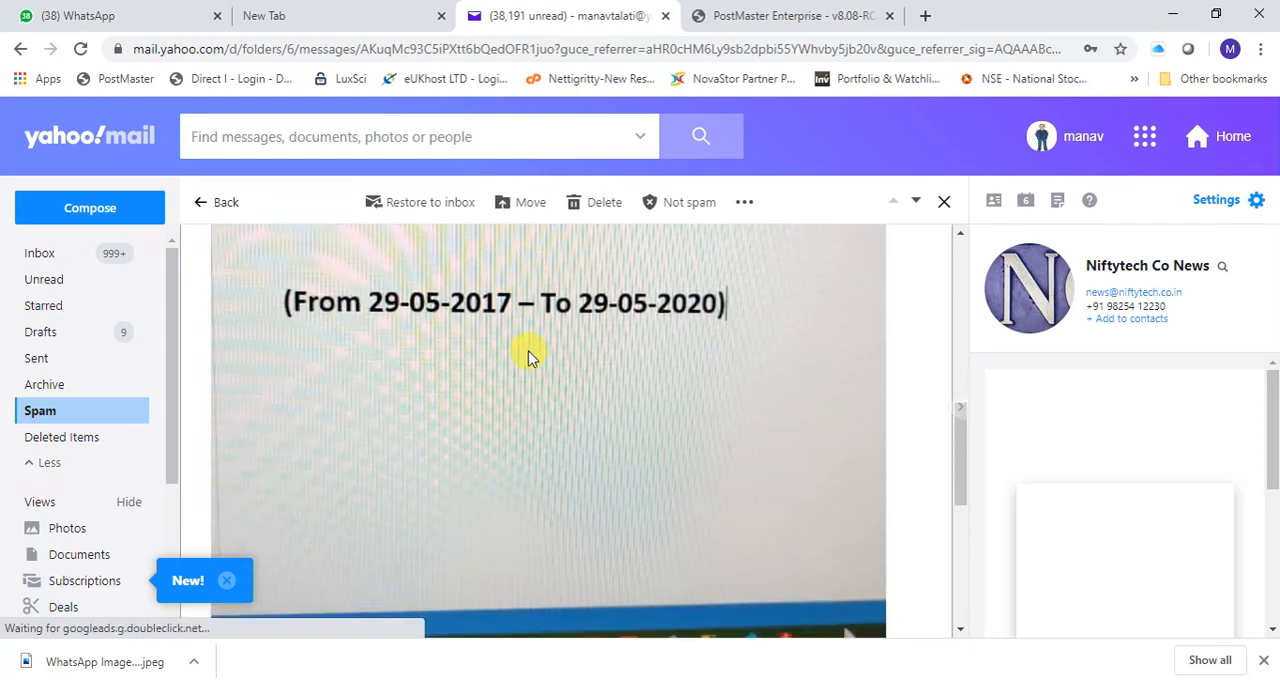
scroll(527, 357, down, 3)
scroll(527, 357, up, 15)
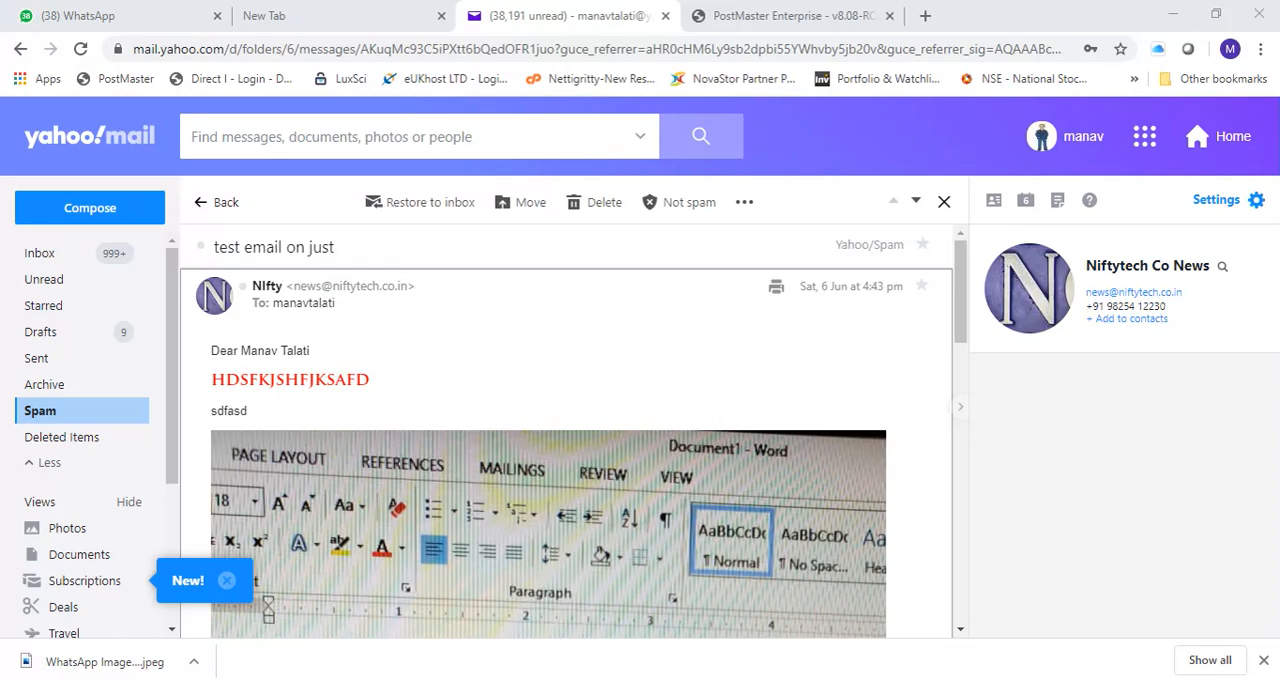
- Start Word 2013 and copy the signature from a new Outlook email, "Thanks & Regards" through the Skype line, into a blank document
key(super)
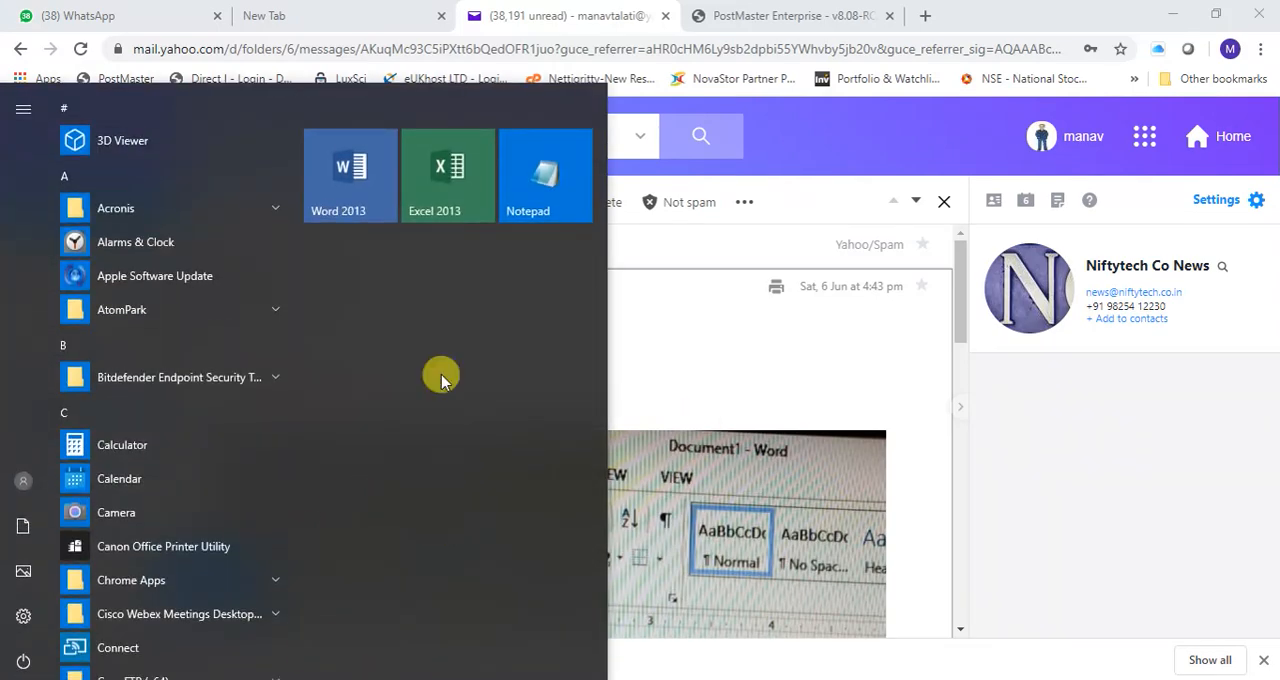
click(362, 168)
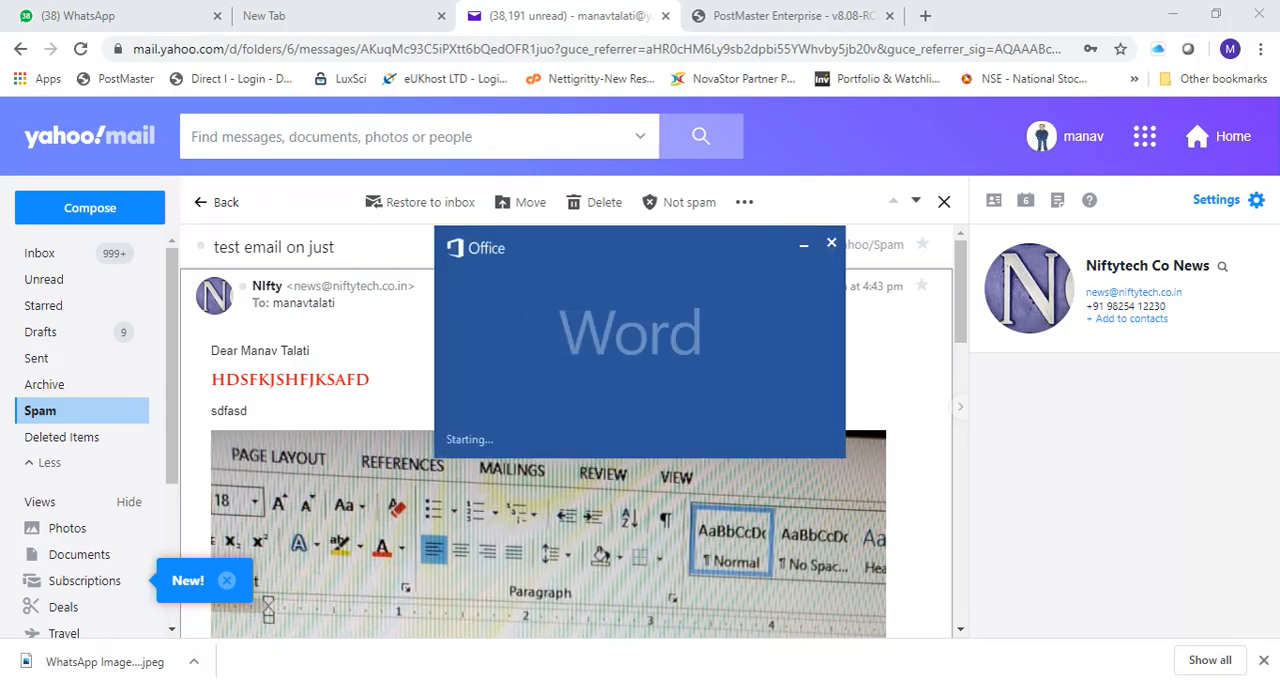
click(129, 651)
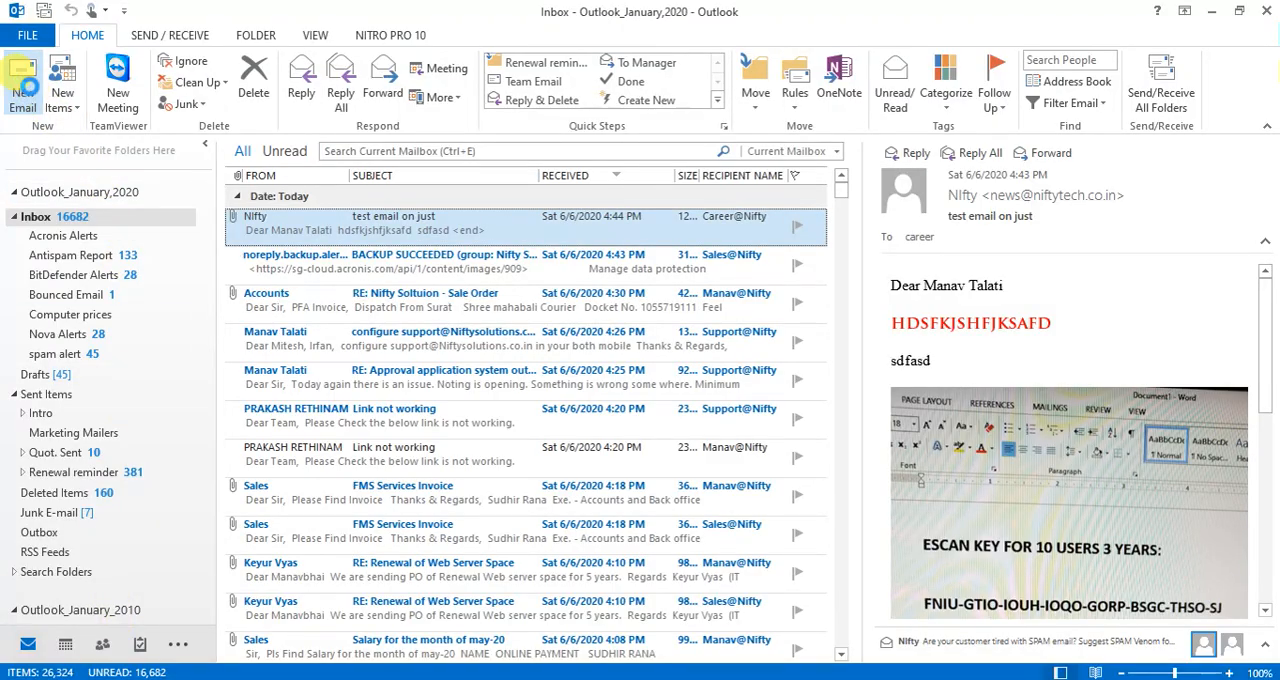
click(22, 88)
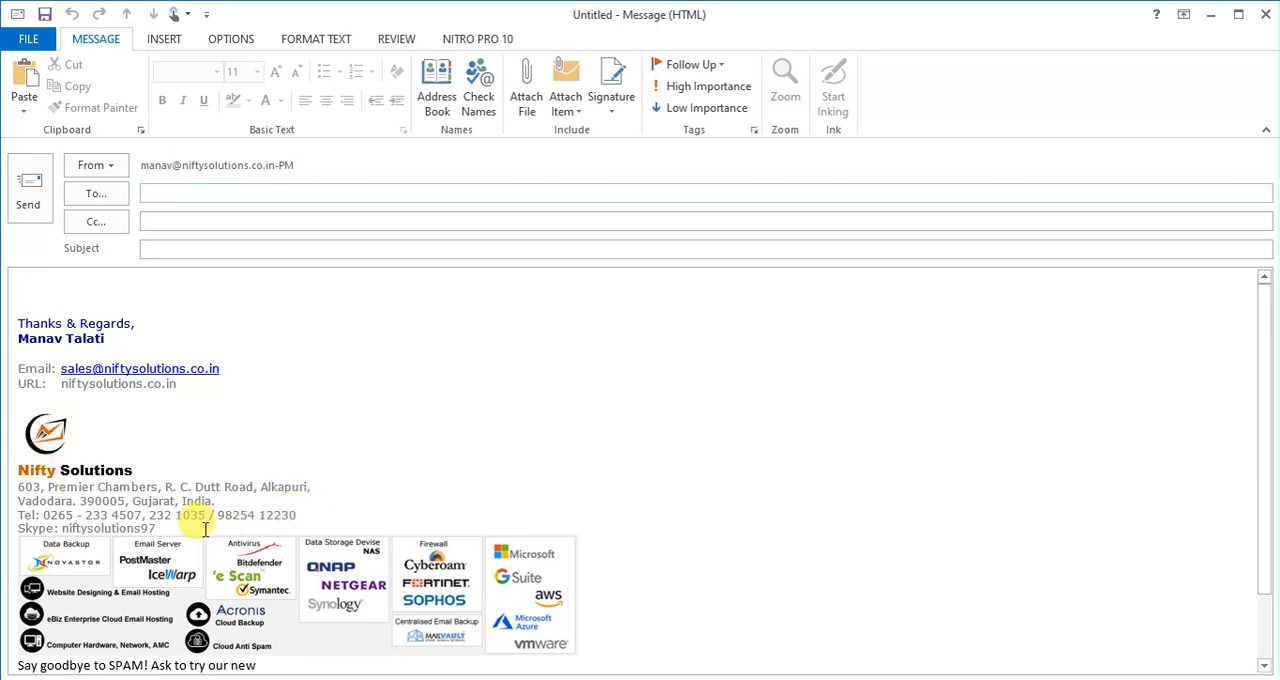
mouse_move(185, 528)
mouse_down()
mouse_move(30, 415)
mouse_move(20, 290)
mouse_move(10, 294)
mouse_up()
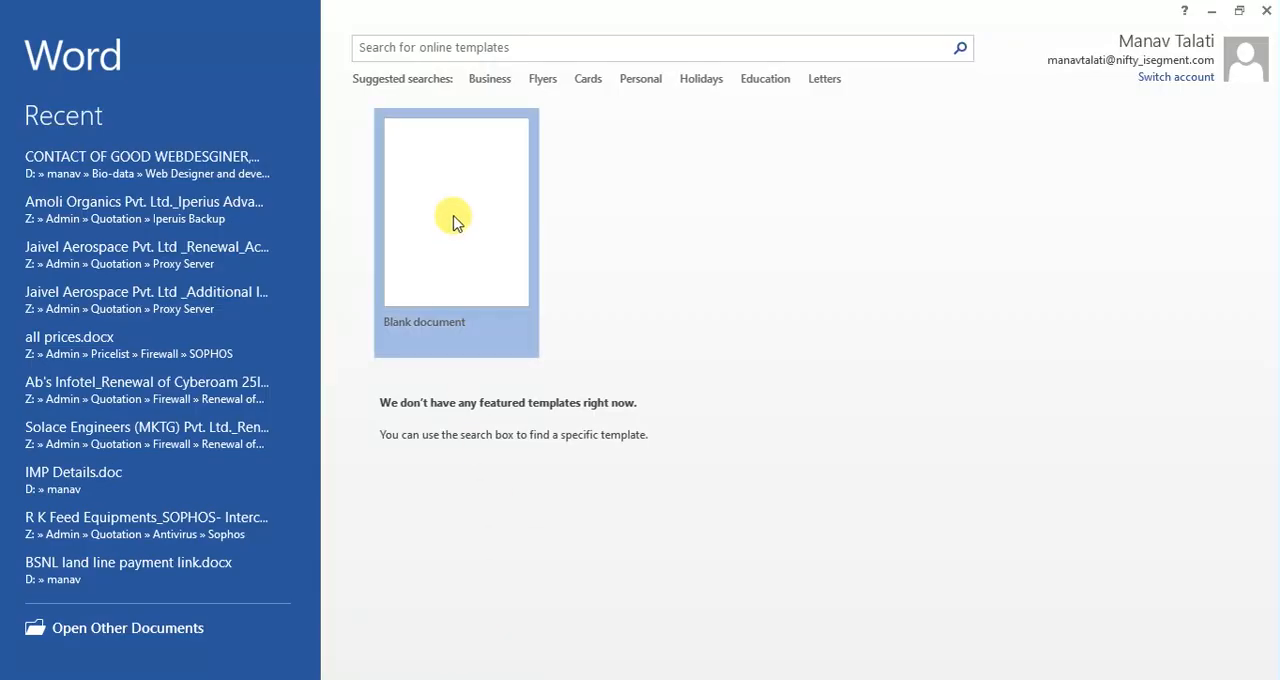
click(451, 220)
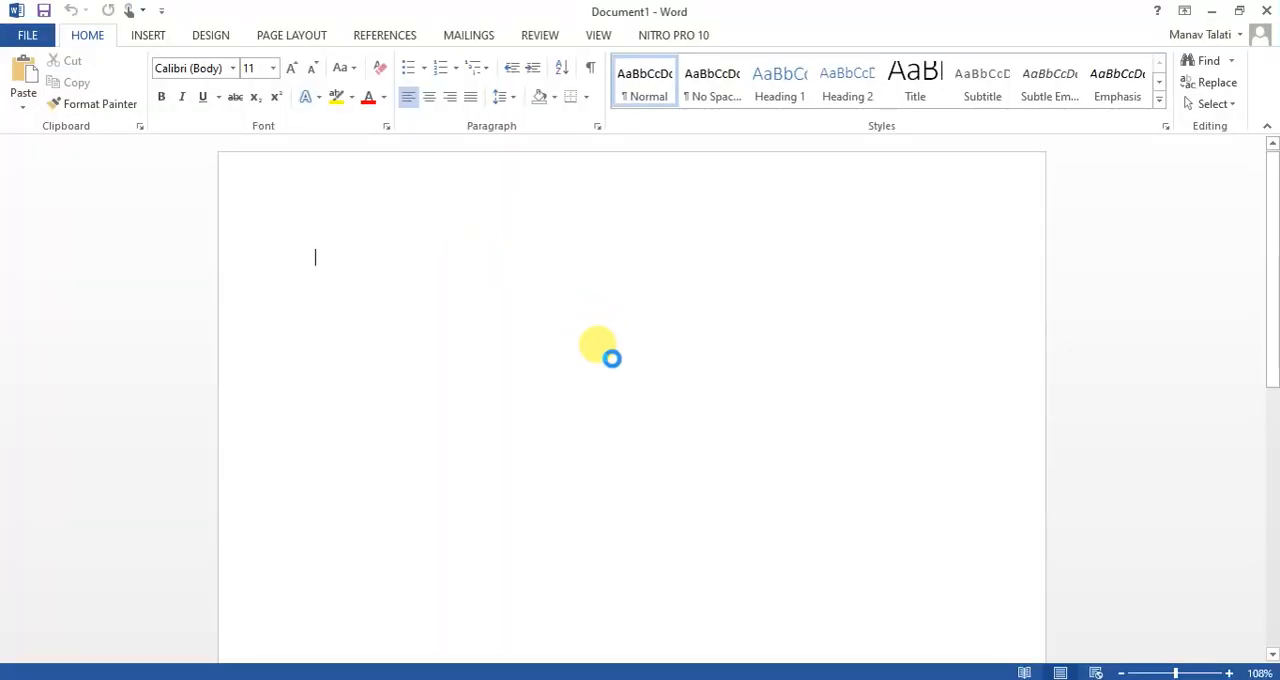
key(ctrl+v)
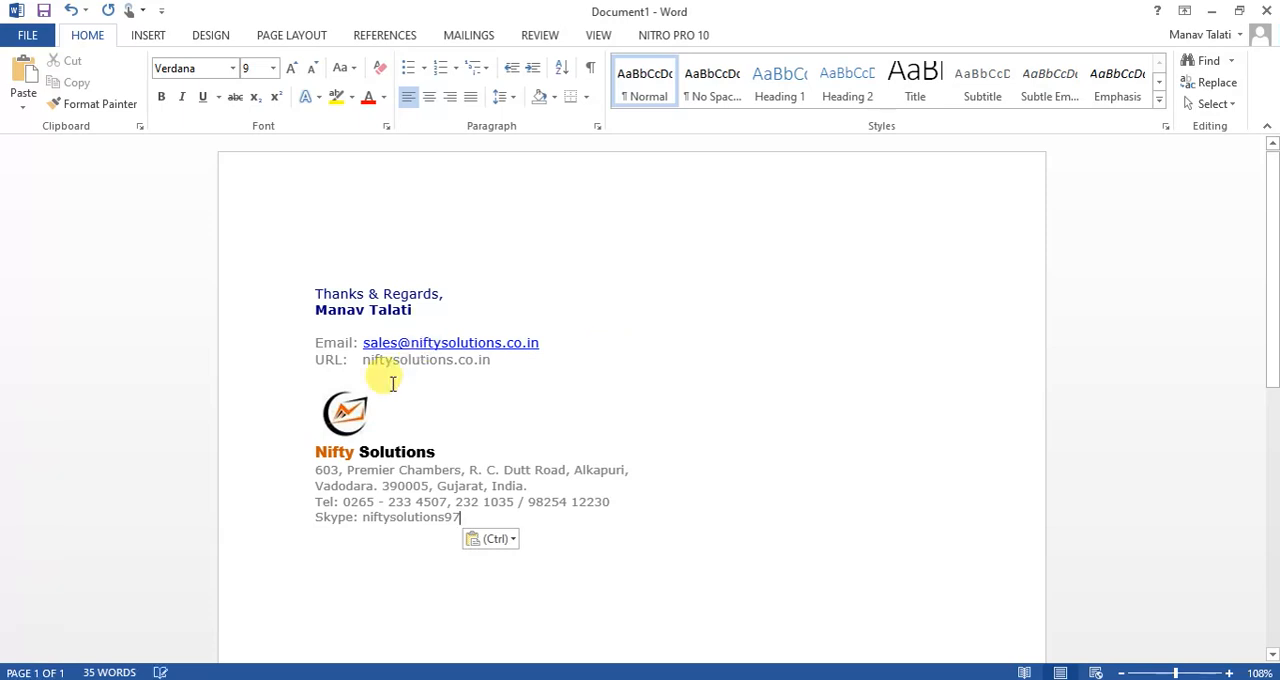